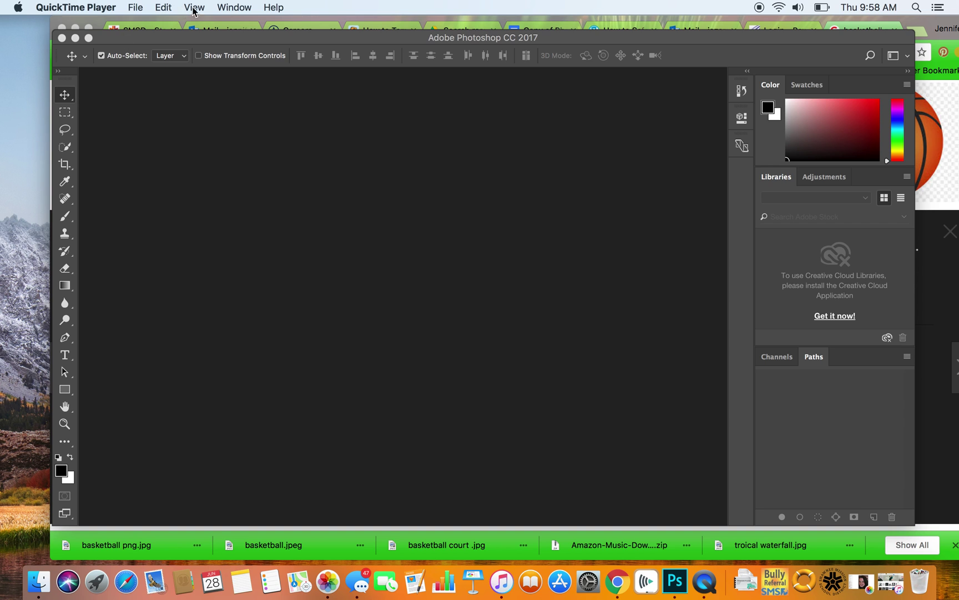
Switch to Chrome and run an image search for "basketball court google images"
{"action": "left_click", "coordinate": [864, 28]}
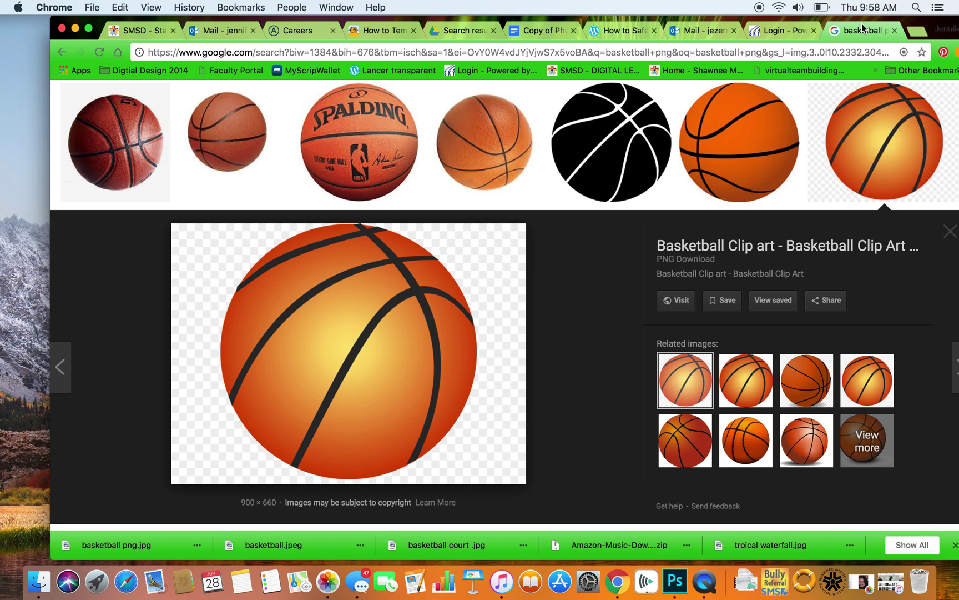
{"action": "left_click", "coordinate": [777, 50]}
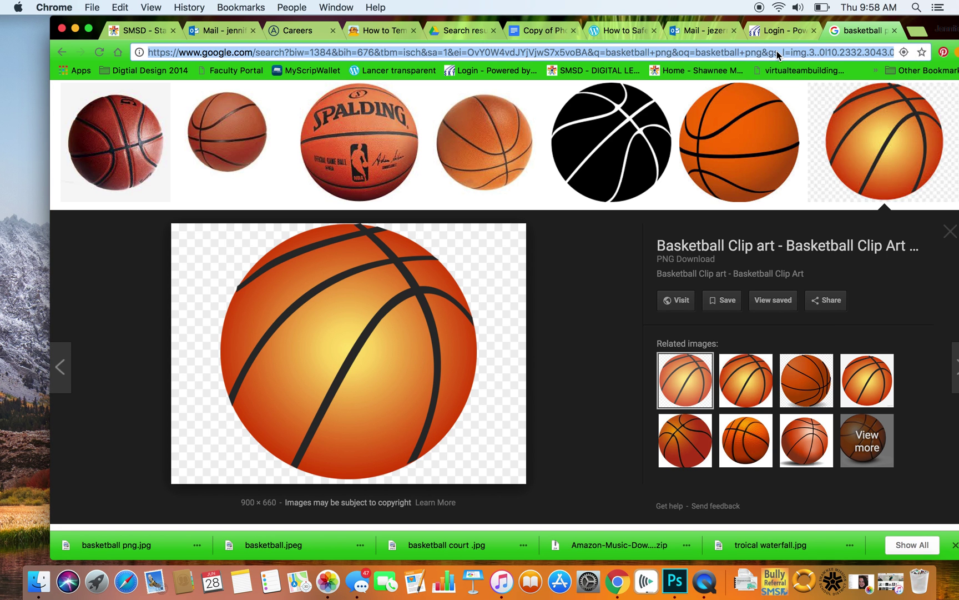
{"action": "type", "text": "basketball c"}
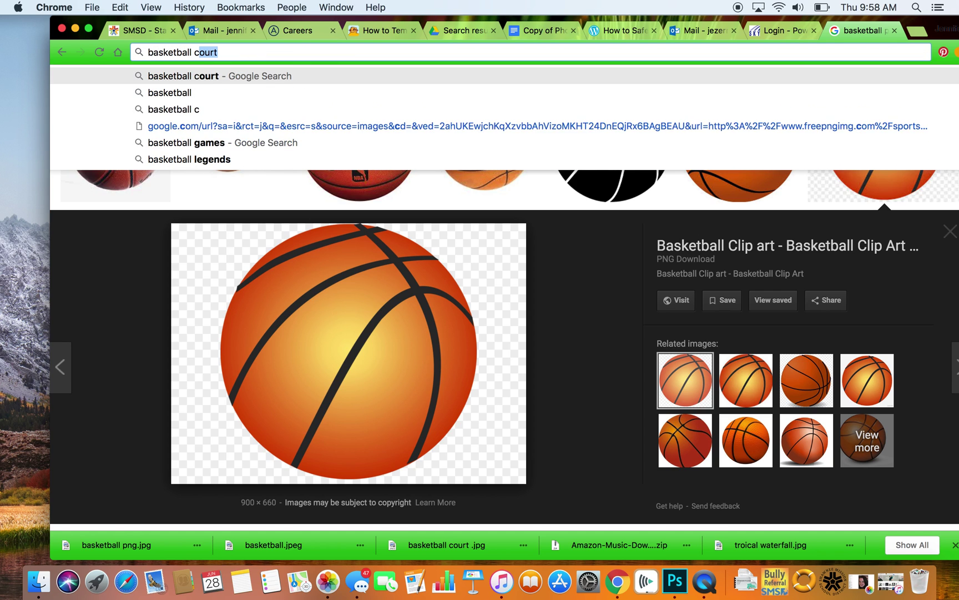
{"action": "type", "text": "ourt google images"}
{"action": "key", "text": "Return"}
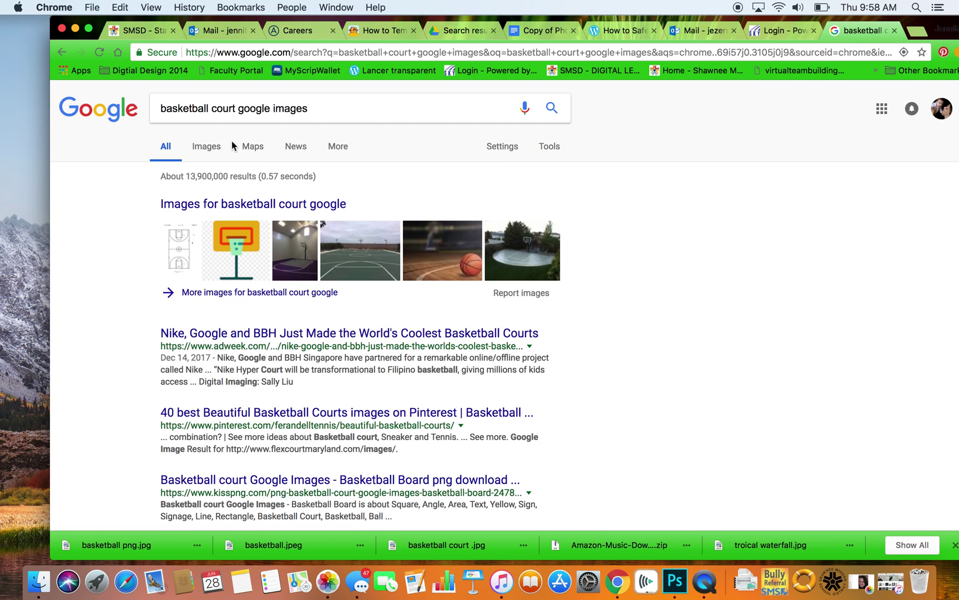
{"action": "left_click", "coordinate": [205, 146]}
{"action": "left_click", "coordinate": [206, 146]}
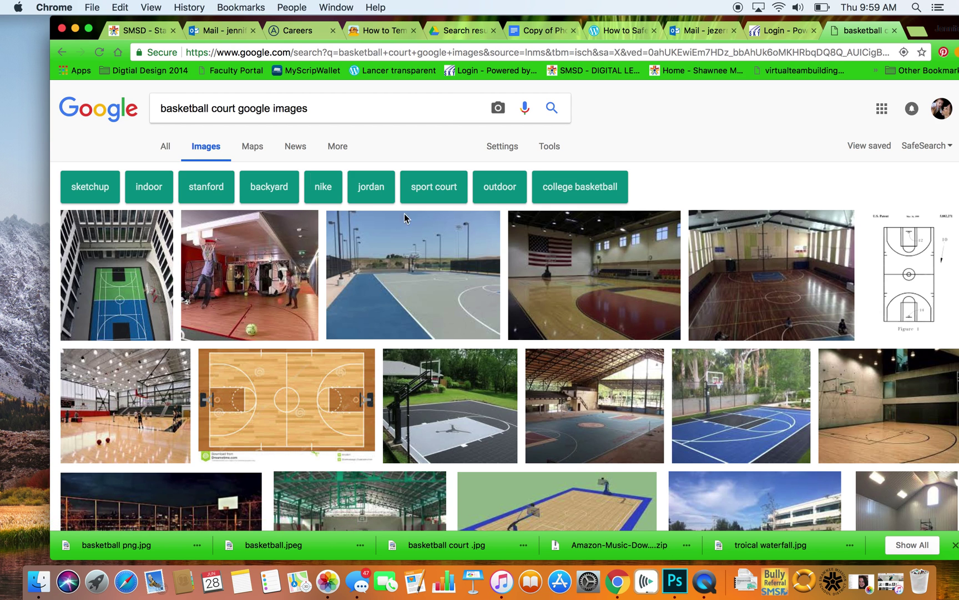
Filter the image results by usage rights to those labeled for reuse
{"action": "left_click", "coordinate": [549, 146]}
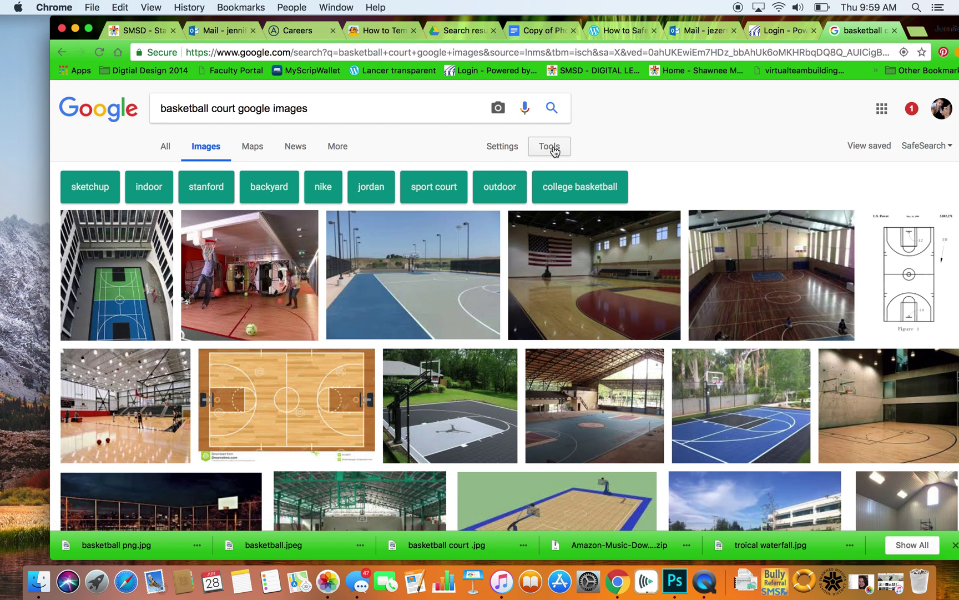
{"action": "left_click", "coordinate": [276, 171]}
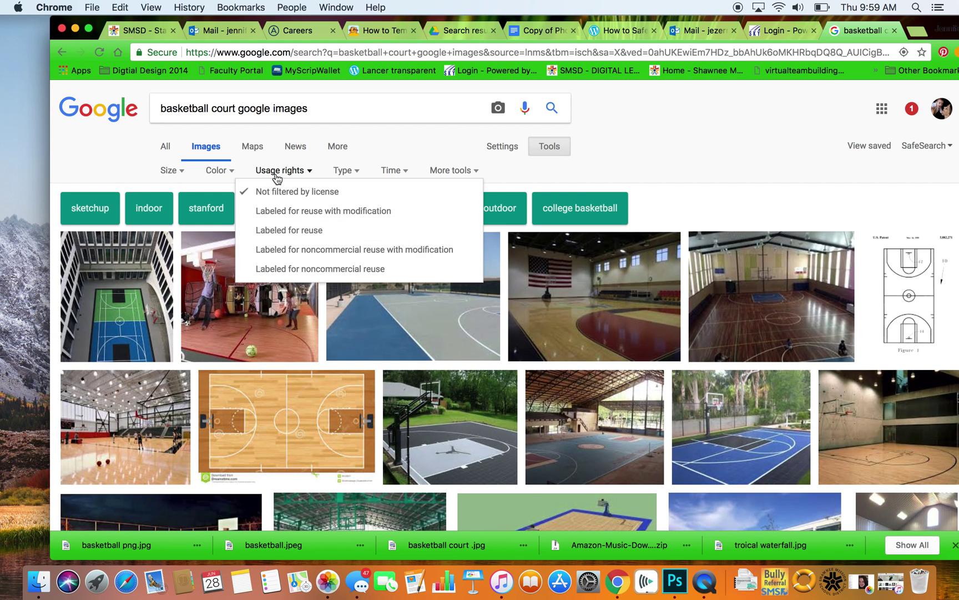
{"action": "left_click", "coordinate": [300, 231]}
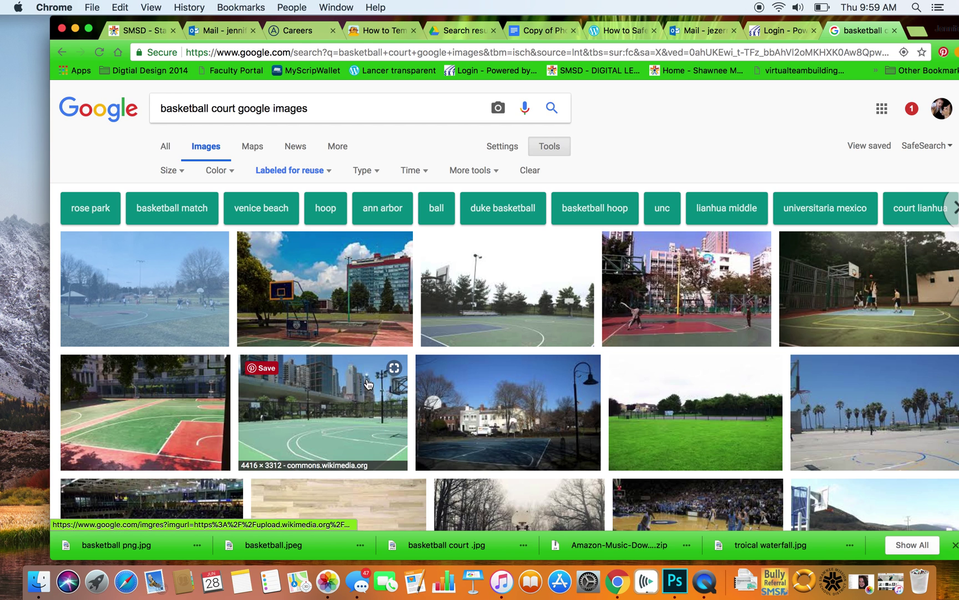
Limit the basketball court results to images larger than 2 MP (1600×1200)
{"action": "scroll", "coordinate": [387, 421], "scroll_direction": "down", "scroll_amount": 10}
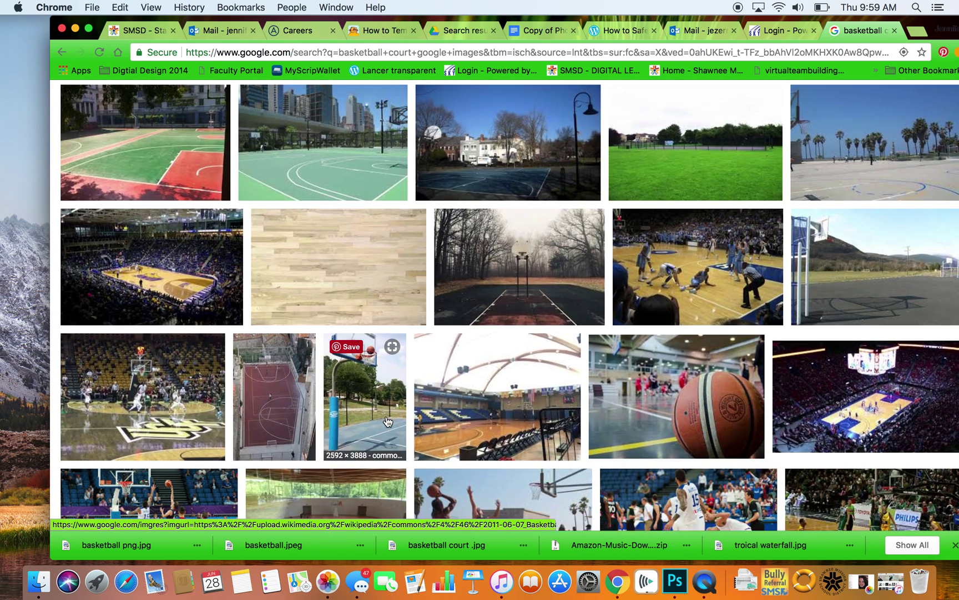
{"action": "scroll", "coordinate": [387, 421], "scroll_direction": "down", "scroll_amount": 5}
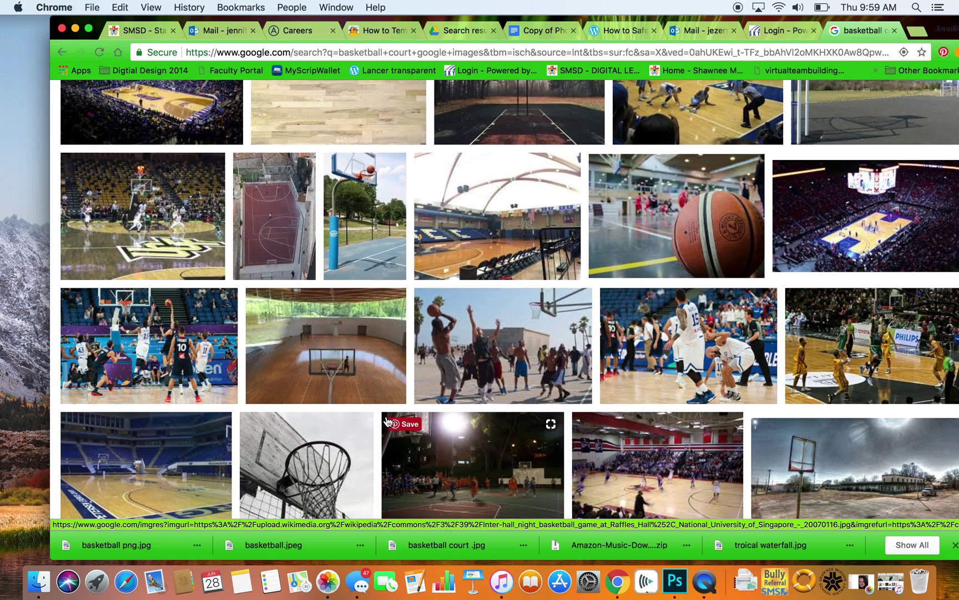
{"action": "scroll", "coordinate": [387, 421], "scroll_direction": "down", "scroll_amount": 1}
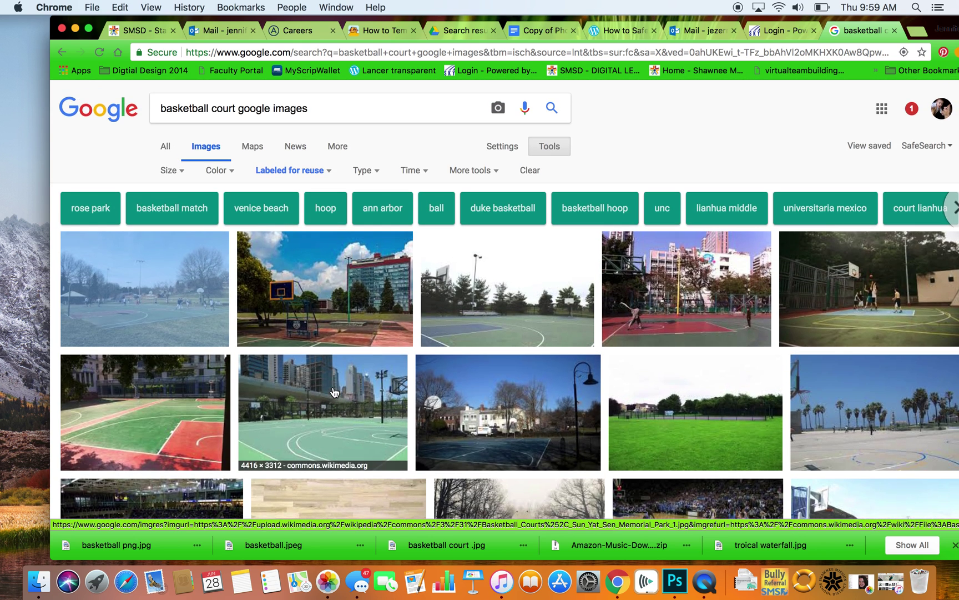
{"action": "left_click", "coordinate": [170, 170]}
{"action": "mouse_move", "coordinate": [193, 270]}
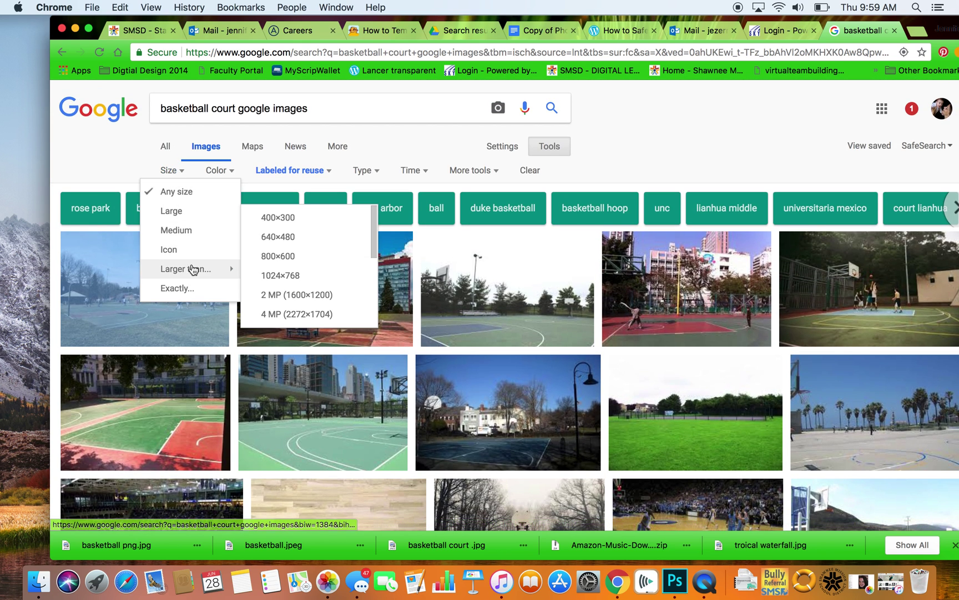
{"action": "left_click", "coordinate": [280, 299]}
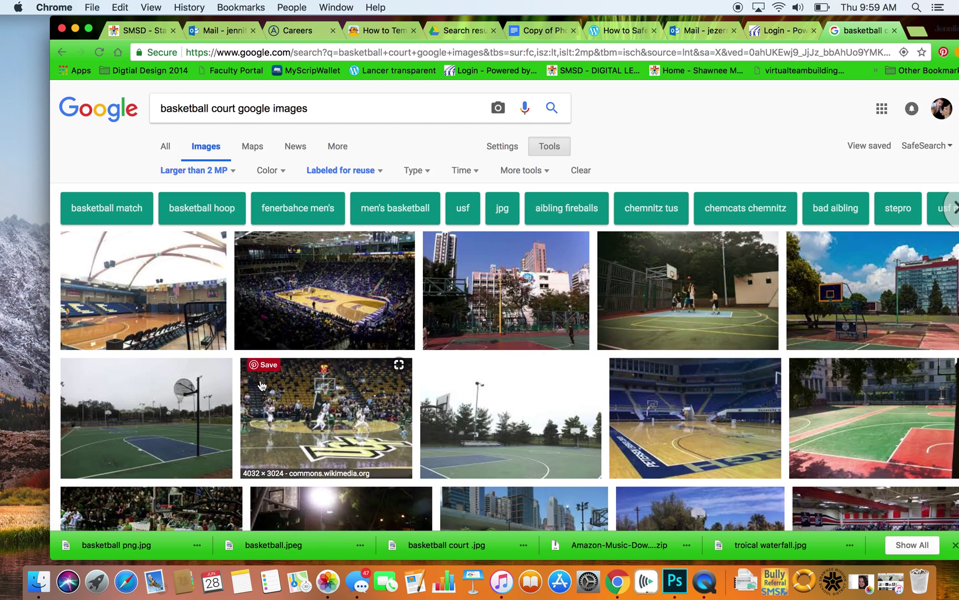
Save the photo of the basketball hoop against a blue sky to the Desktop as a JPEG named "basketball hoop"
{"action": "scroll", "coordinate": [246, 441], "scroll_direction": "down", "scroll_amount": 10}
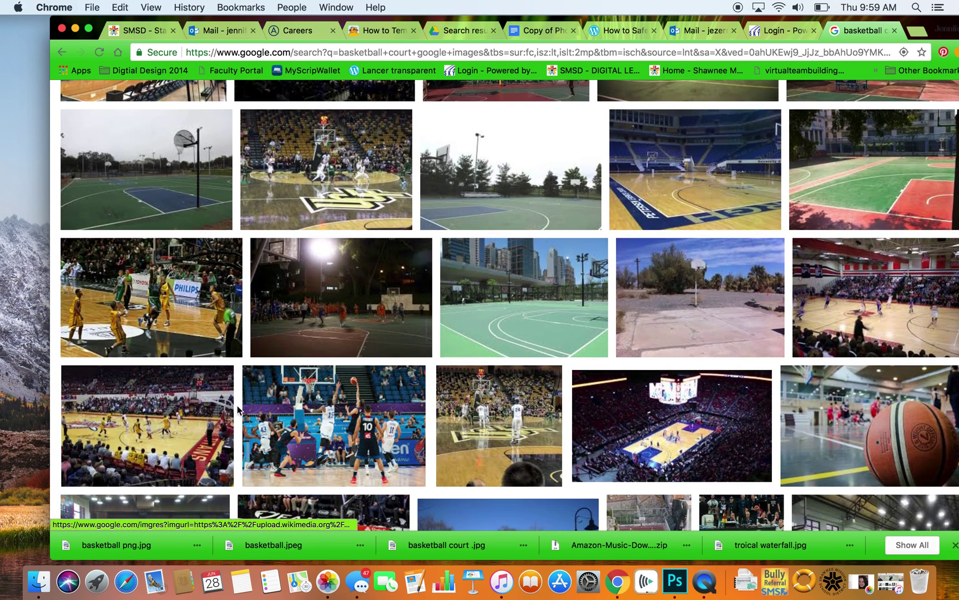
{"action": "scroll", "coordinate": [237, 405], "scroll_direction": "down", "scroll_amount": 8}
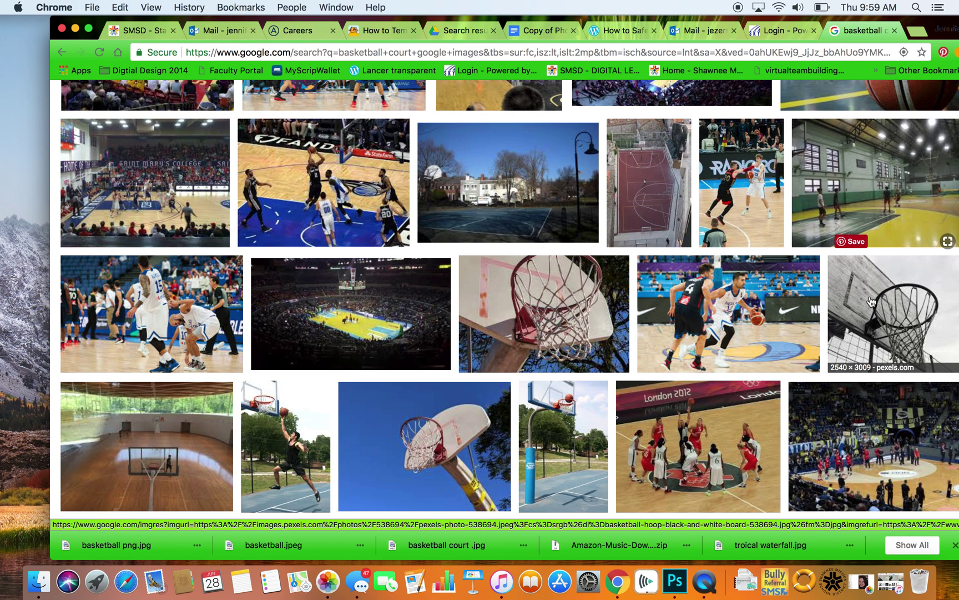
{"action": "scroll", "coordinate": [388, 435], "scroll_direction": "down", "scroll_amount": 2}
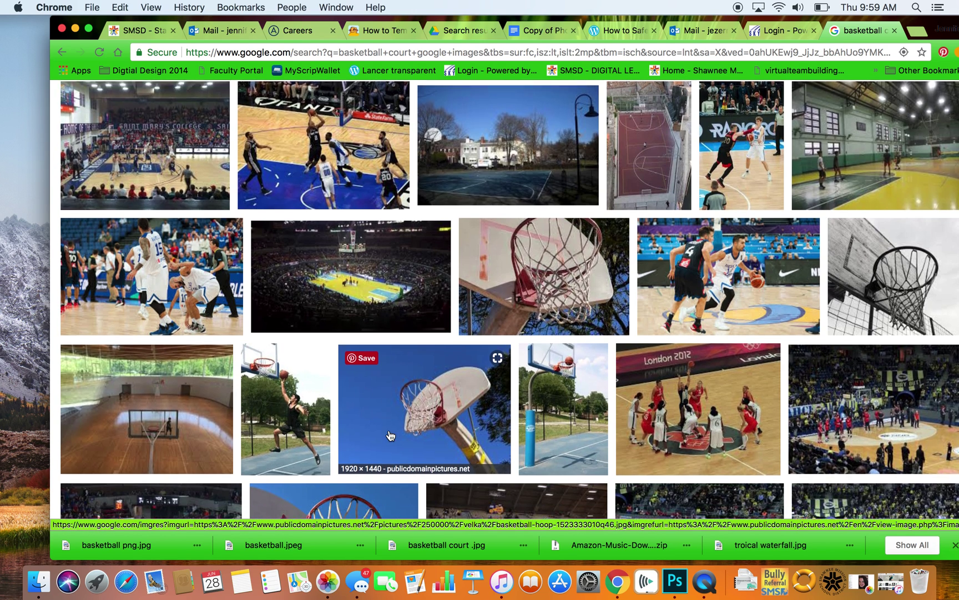
{"action": "left_click", "coordinate": [396, 364]}
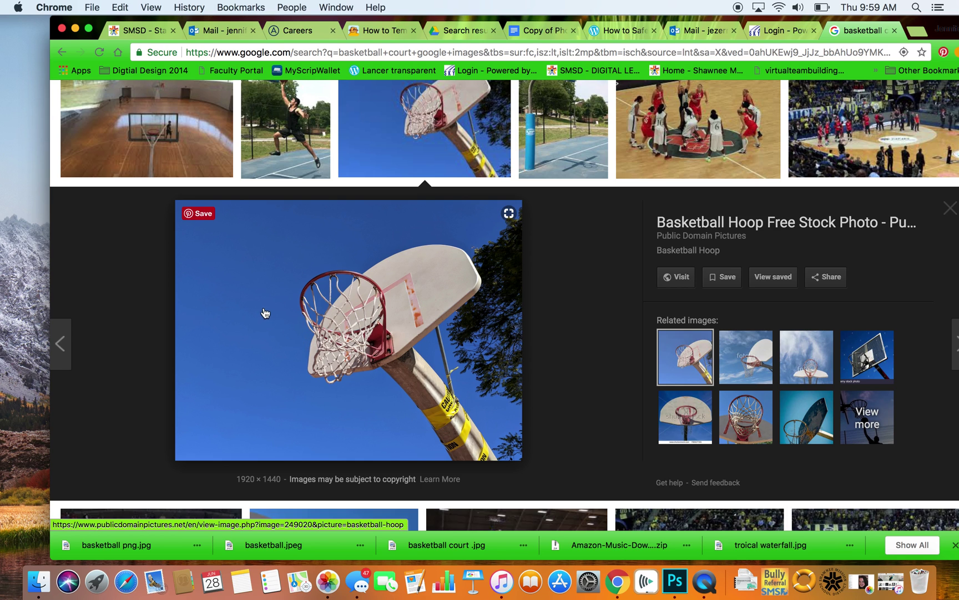
{"action": "right_click", "coordinate": [262, 306]}
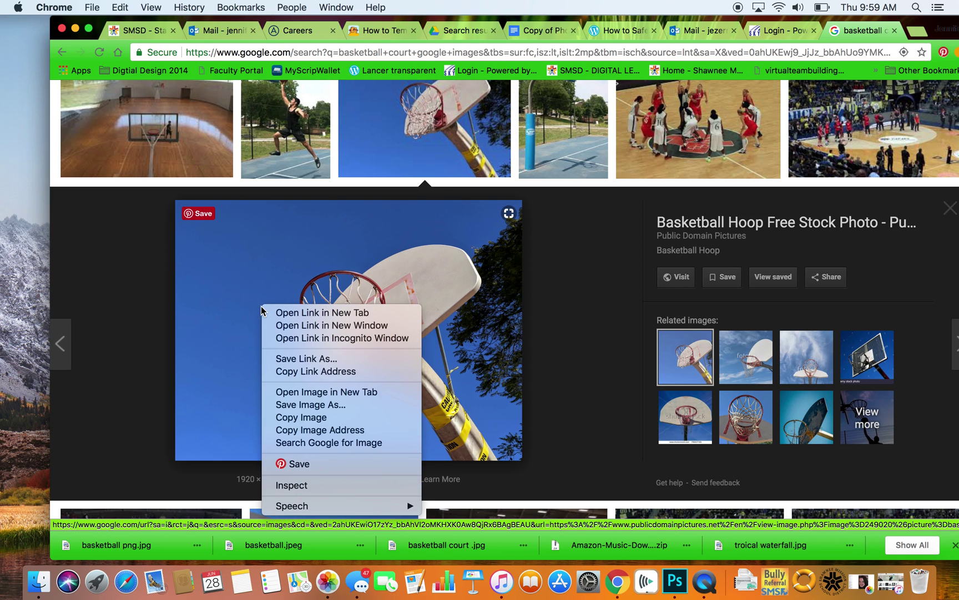
{"action": "left_click", "coordinate": [291, 405]}
{"action": "type", "text": "bask"}
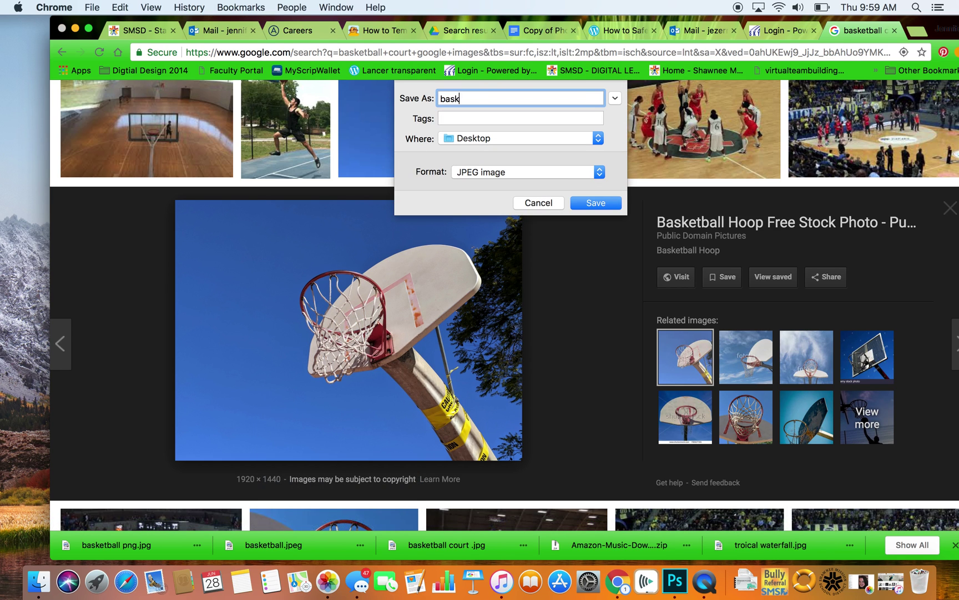
{"action": "type", "text": "etball hoop"}
{"action": "key", "text": "Return"}
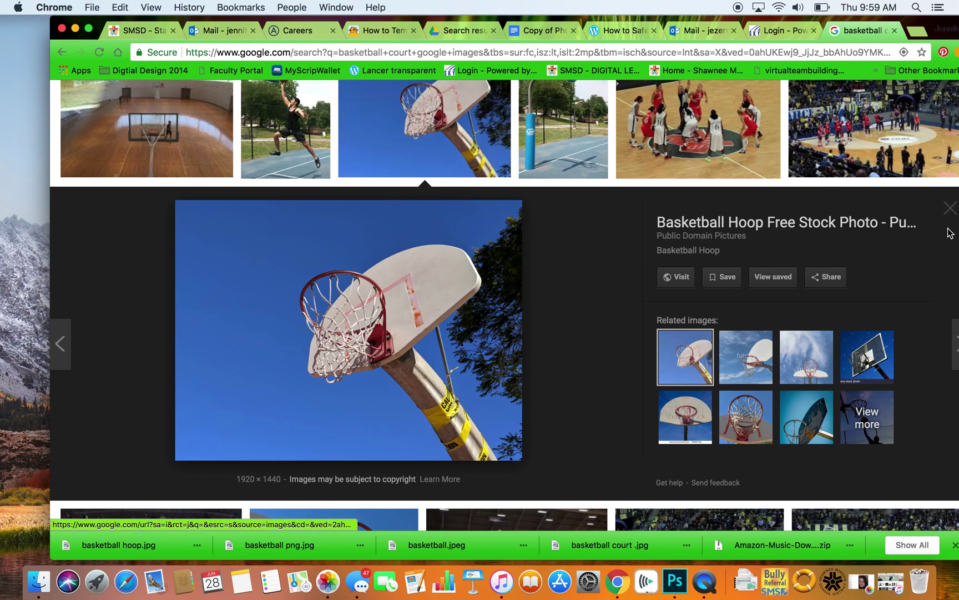
Close the hoop preview and change the image search to "basketball png"
{"action": "left_click", "coordinate": [950, 209]}
{"action": "scroll", "coordinate": [537, 278], "scroll_direction": "up", "scroll_amount": 10}
{"action": "scroll", "coordinate": [538, 278], "scroll_direction": "down", "scroll_amount": 1}
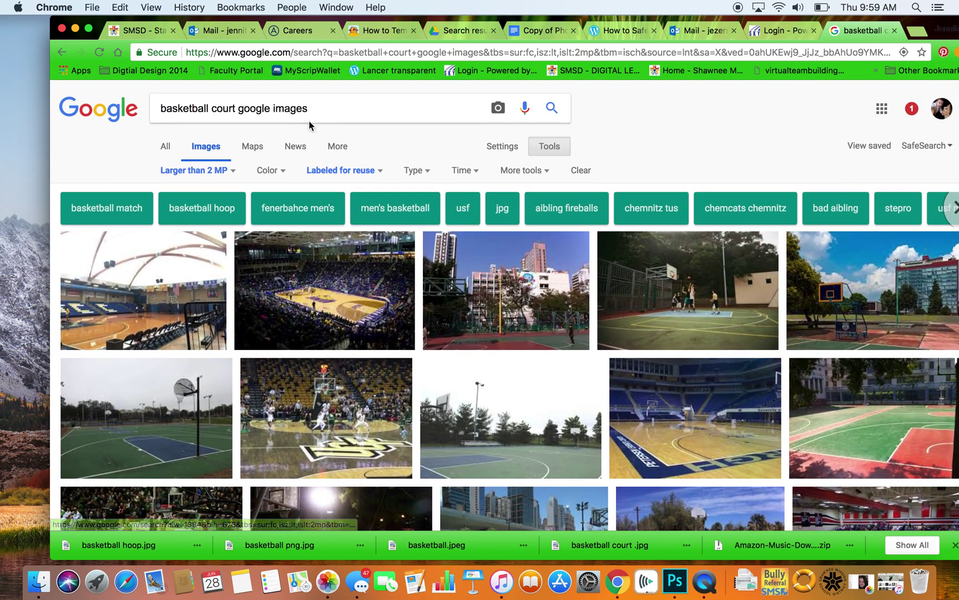
{"action": "left_click", "coordinate": [227, 108], "text": "shift"}
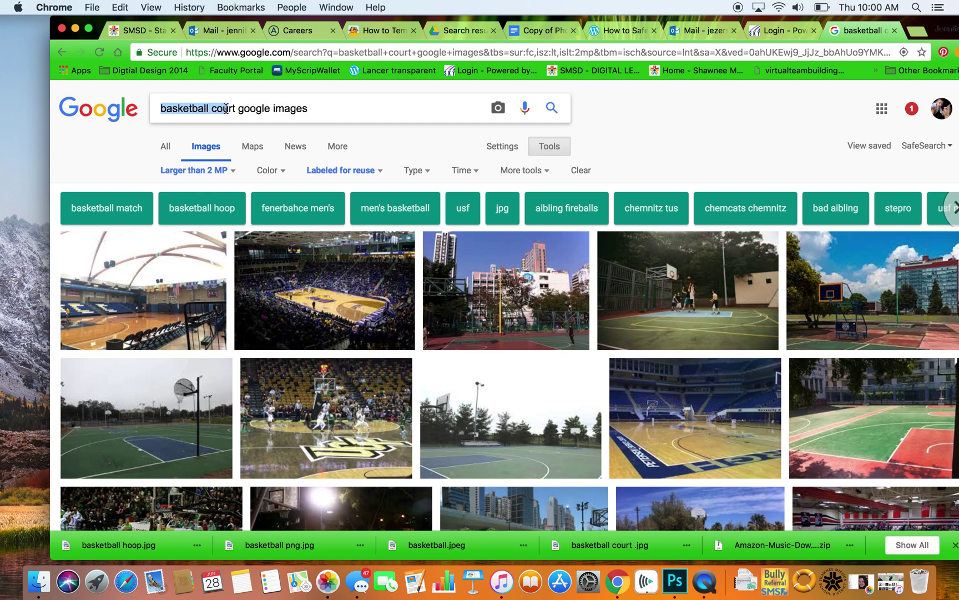
{"action": "left_click", "coordinate": [227, 107]}
{"action": "left_click_drag", "start_coordinate": [211, 108], "coordinate": [355, 111]}
{"action": "type", "text": "png"}
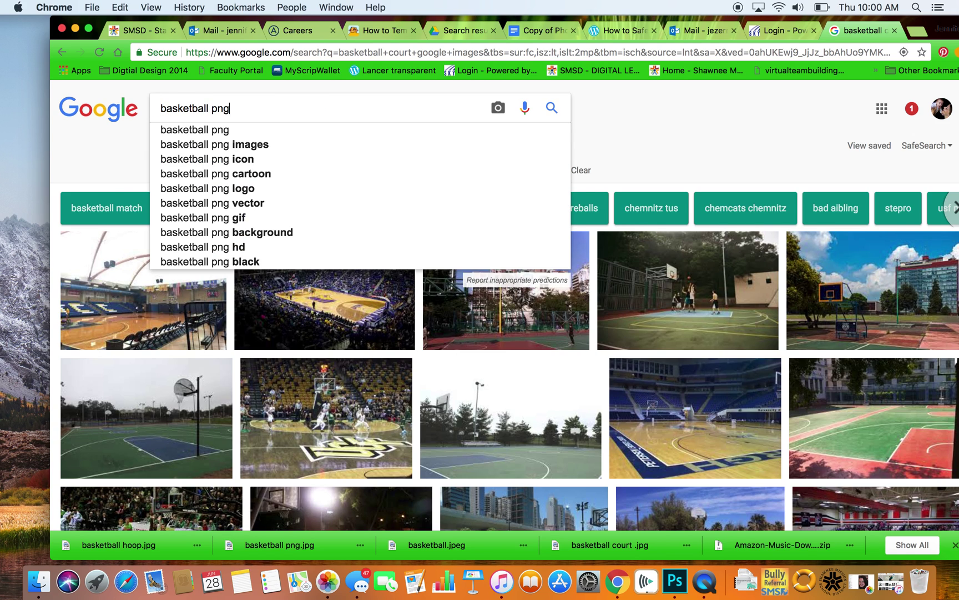
{"action": "key", "text": "Return"}
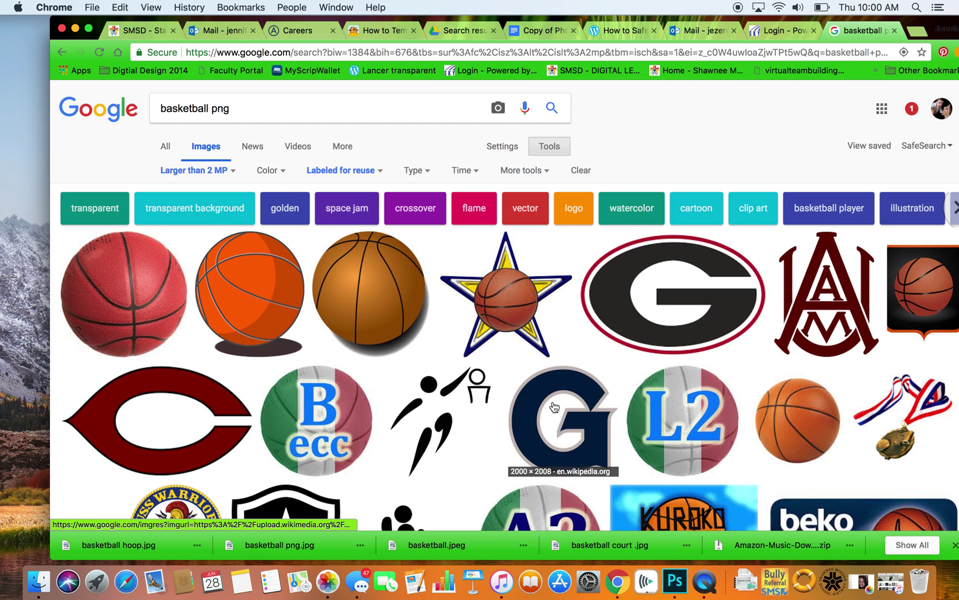
Change the size filter for the basketball png results to larger than 800×600
{"action": "scroll", "coordinate": [538, 345], "scroll_direction": "down", "scroll_amount": 5}
{"action": "scroll", "coordinate": [538, 345], "scroll_direction": "up", "scroll_amount": 5}
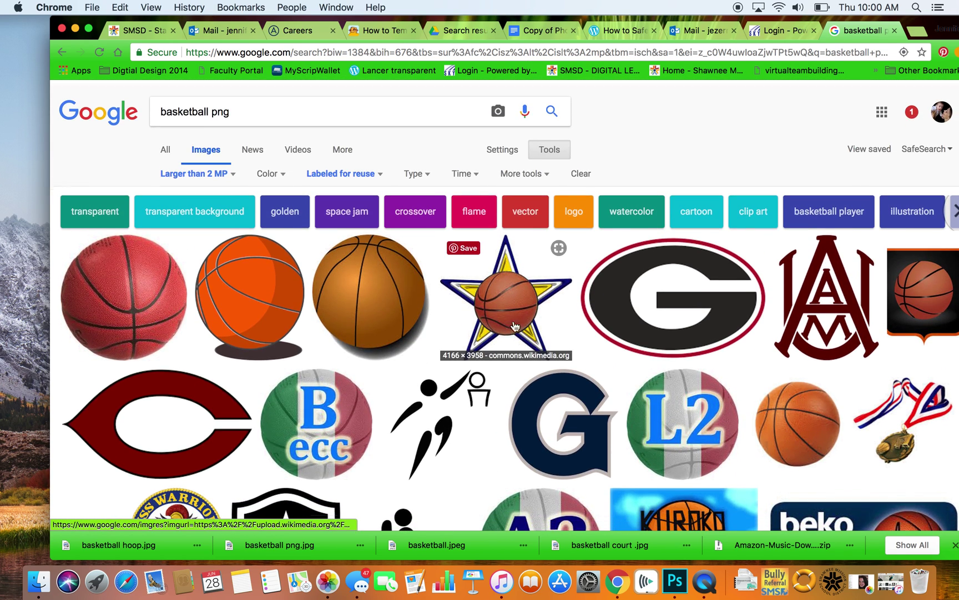
{"action": "left_click", "coordinate": [231, 170]}
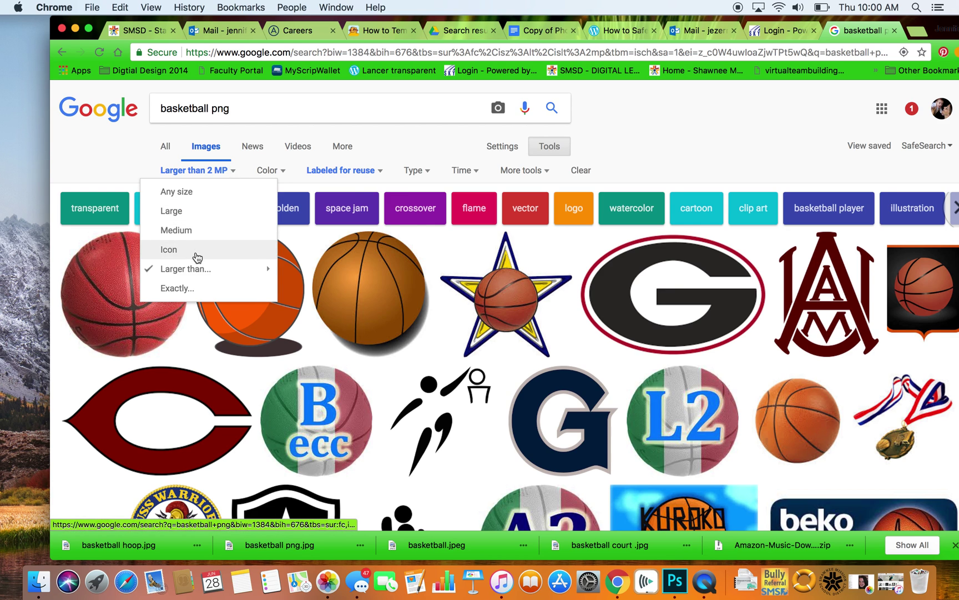
{"action": "mouse_move", "coordinate": [256, 269]}
{"action": "left_click", "coordinate": [324, 264]}
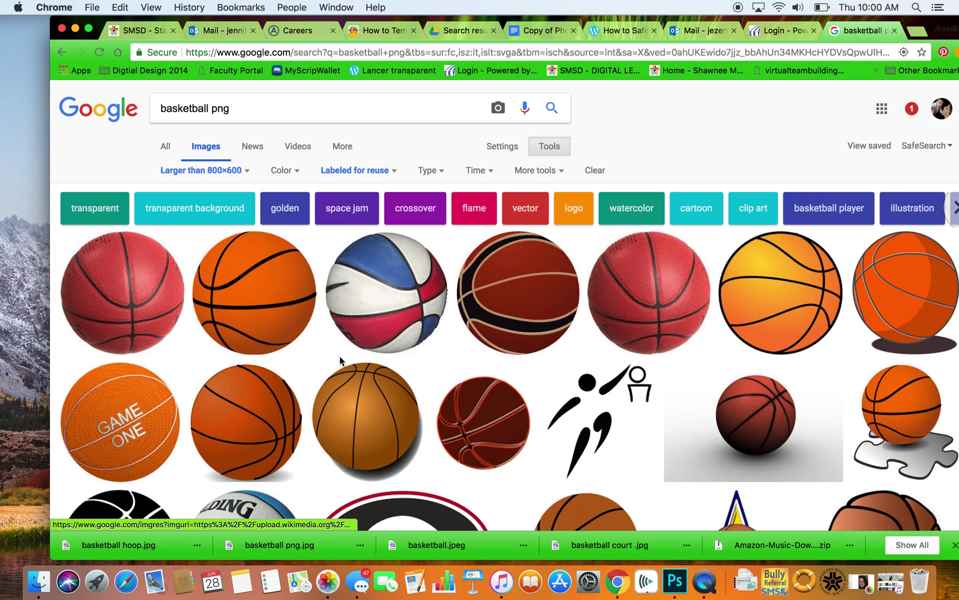
Preview the first red basketball result, open its image in a new tab, and switch to that tab
{"action": "left_click", "coordinate": [160, 289]}
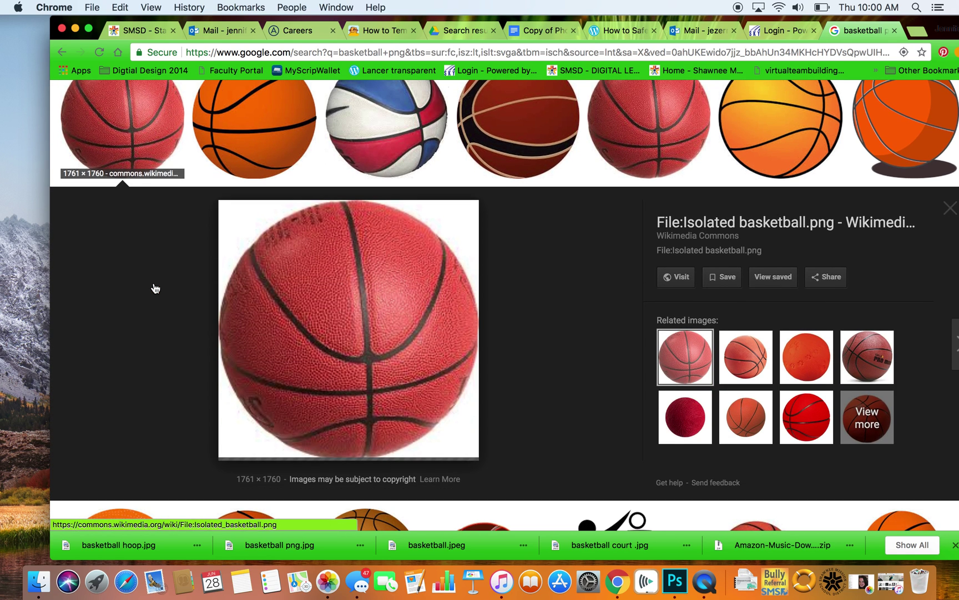
{"action": "right_click", "coordinate": [336, 315]}
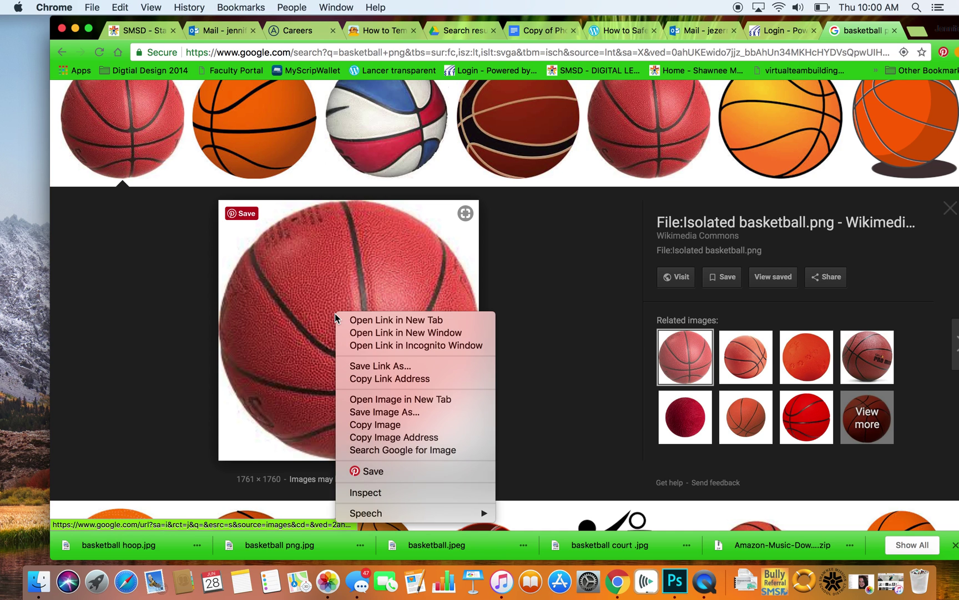
{"action": "left_click", "coordinate": [370, 399]}
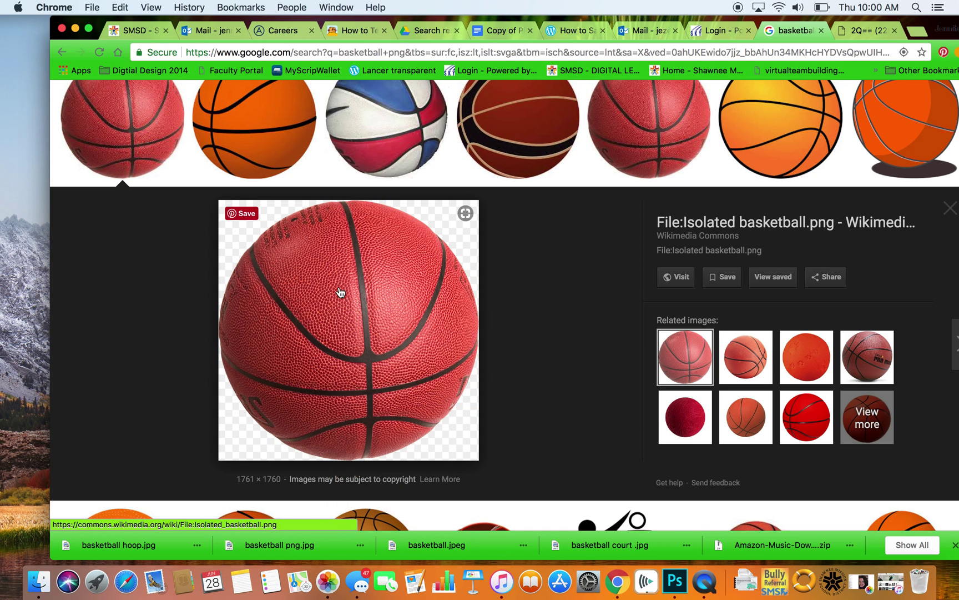
{"action": "left_click", "coordinate": [861, 34]}
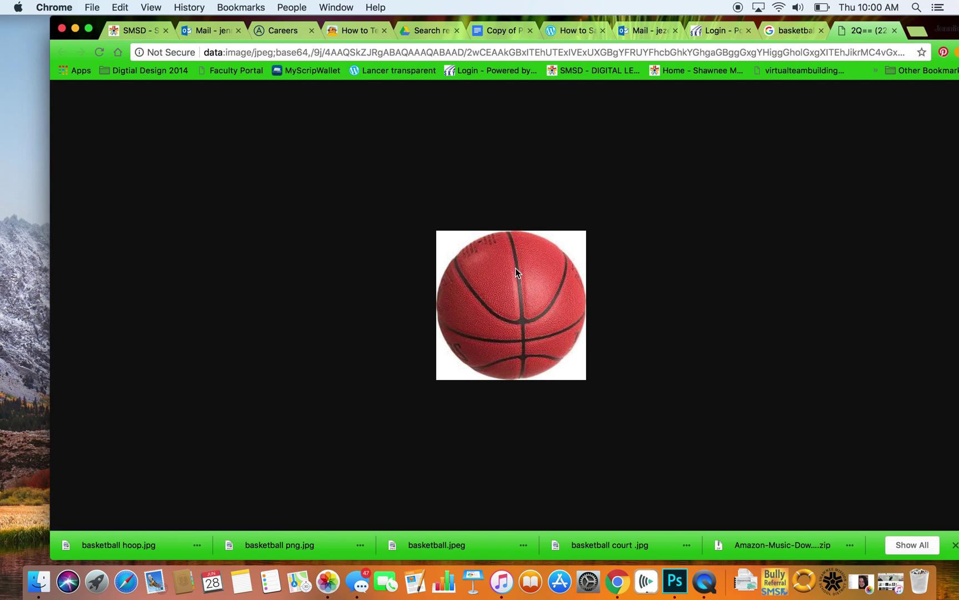
Save the red basketball image to the Desktop as a JPEG named "basketball1", without replacing the existing basketball file
{"action": "right_click", "coordinate": [507, 291]}
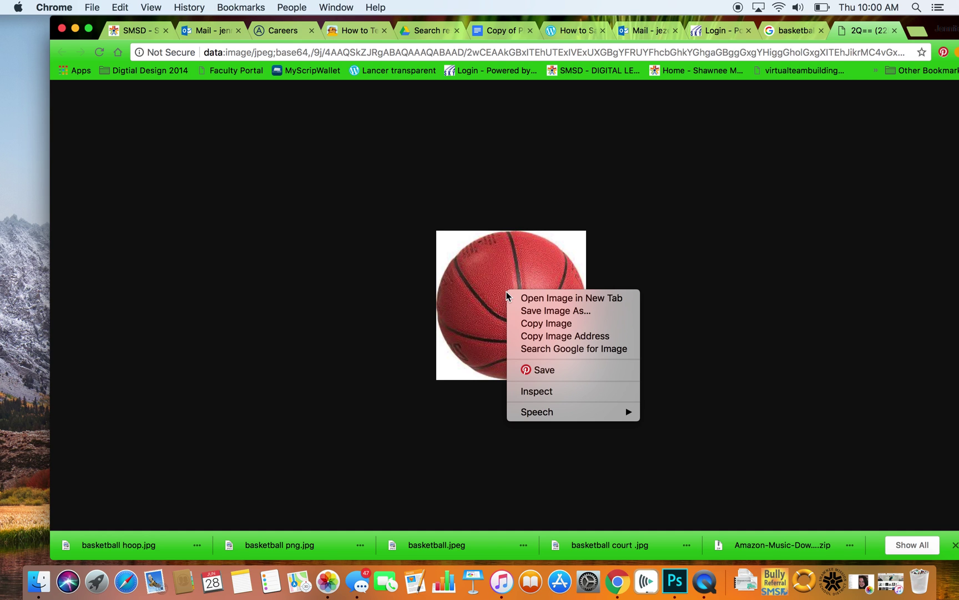
{"action": "left_click", "coordinate": [534, 312]}
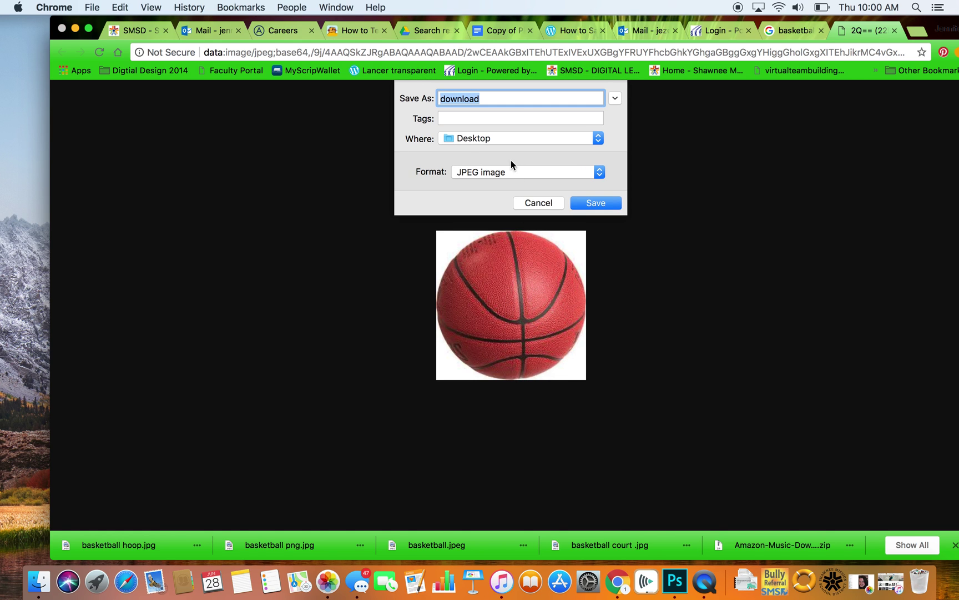
{"action": "type", "text": "basketball"}
{"action": "left_click", "coordinate": [477, 140]}
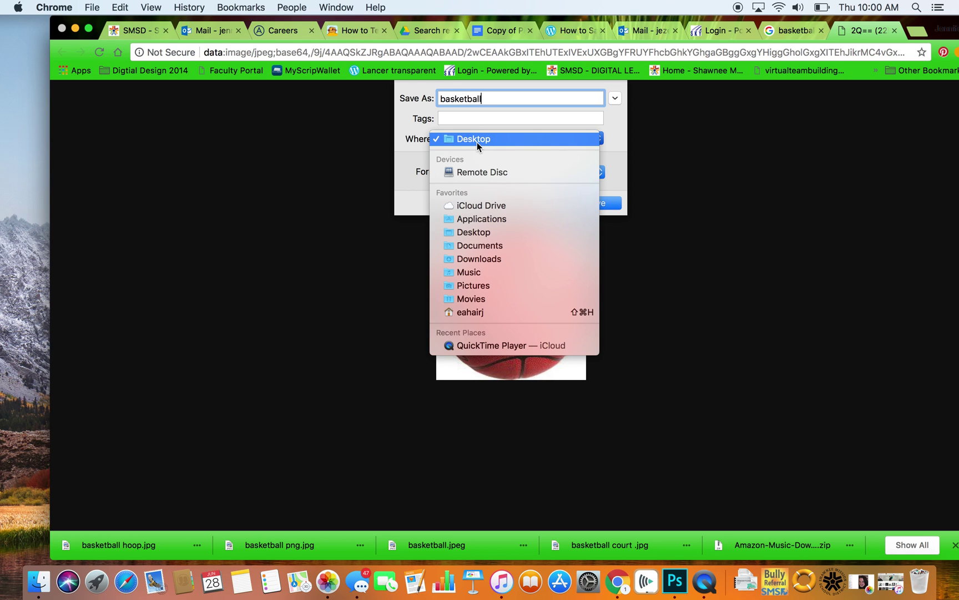
{"action": "left_click", "coordinate": [495, 135]}
{"action": "left_click", "coordinate": [591, 203]}
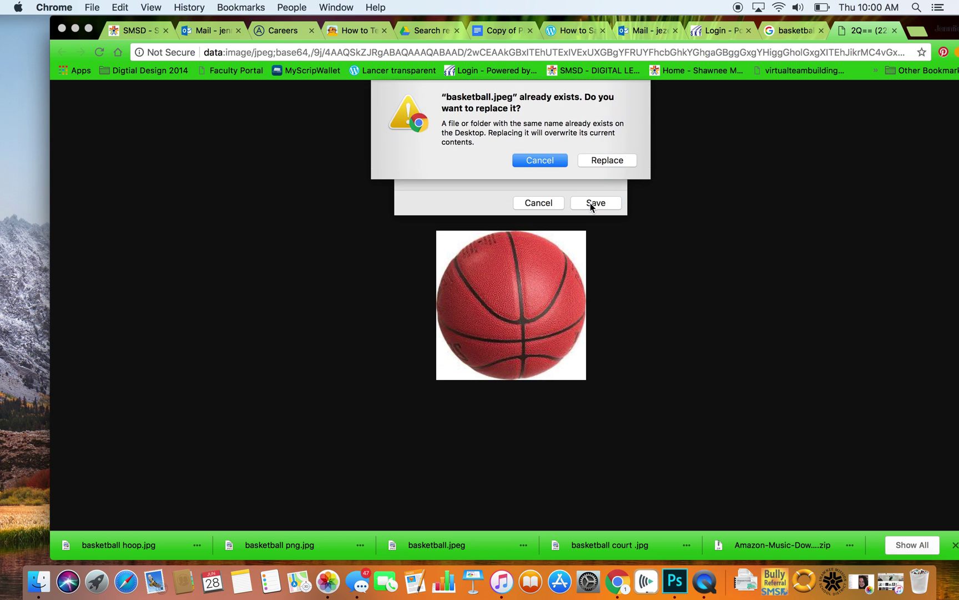
{"action": "left_click", "coordinate": [559, 161]}
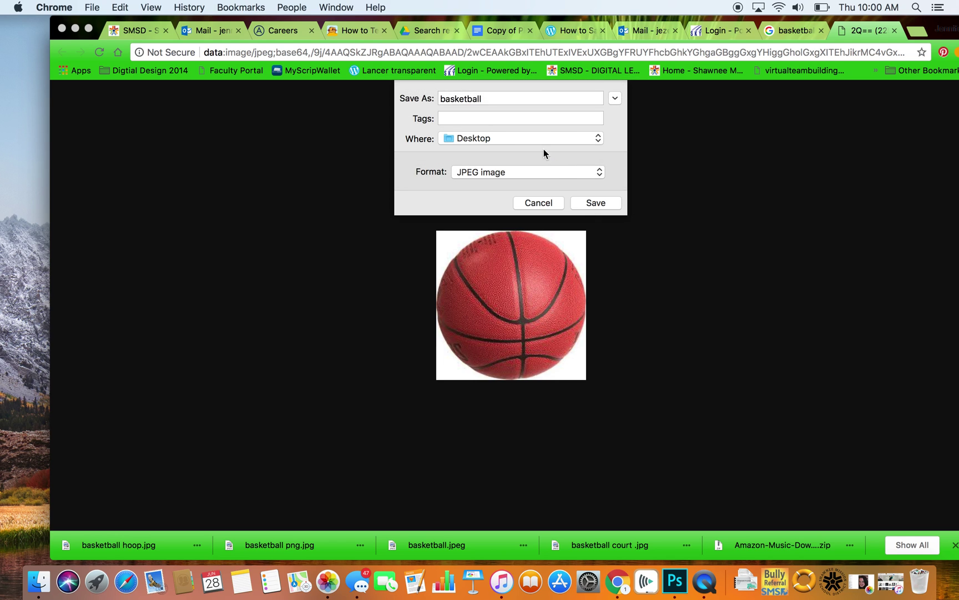
{"action": "key", "text": "BackSpace"}
{"action": "left_click", "coordinate": [594, 208]}
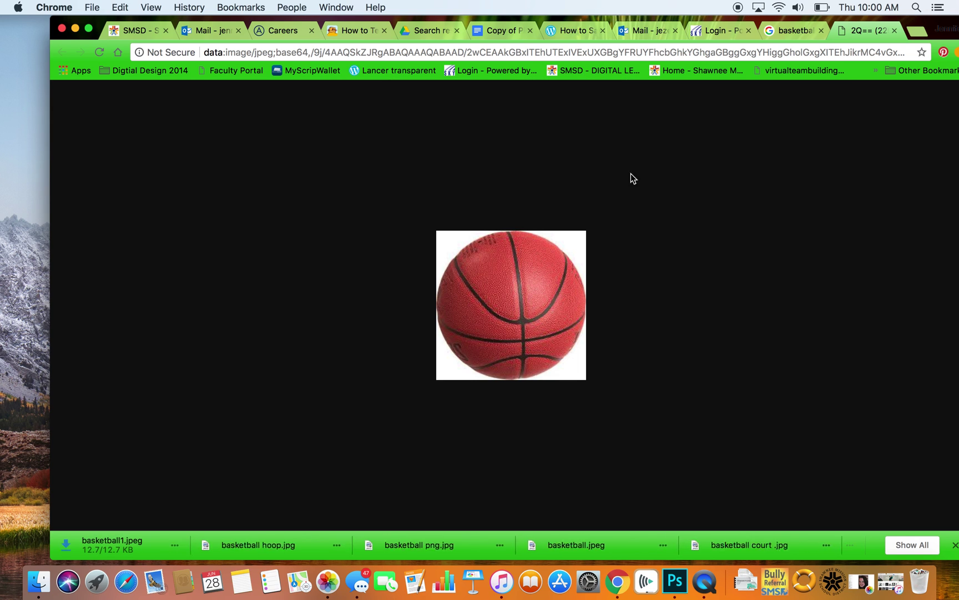
Switch to Photoshop and open "basketball hoop.jpg" from the Desktop
{"action": "left_click", "coordinate": [675, 582]}
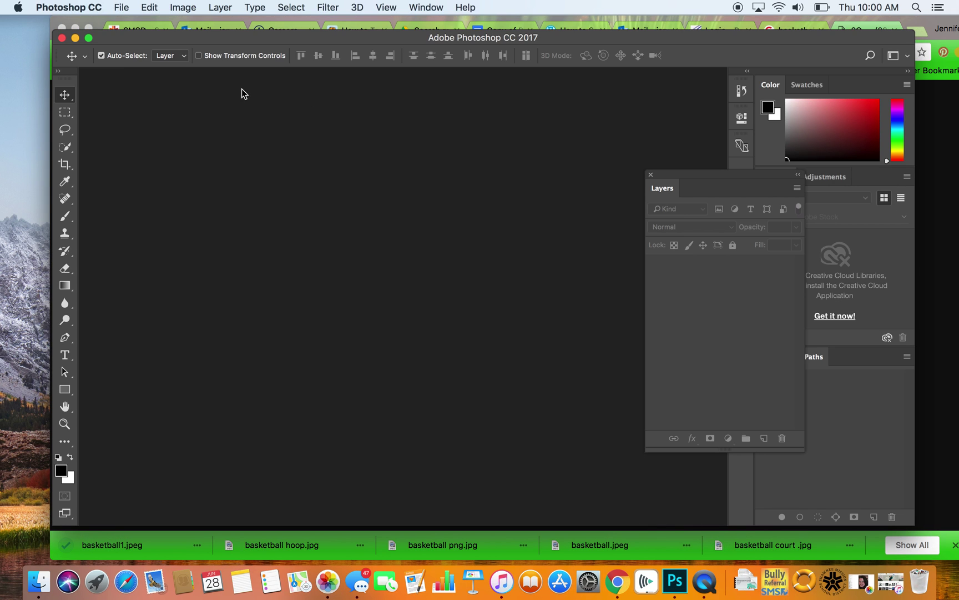
{"action": "left_click", "coordinate": [122, 7]}
{"action": "left_click", "coordinate": [136, 34]}
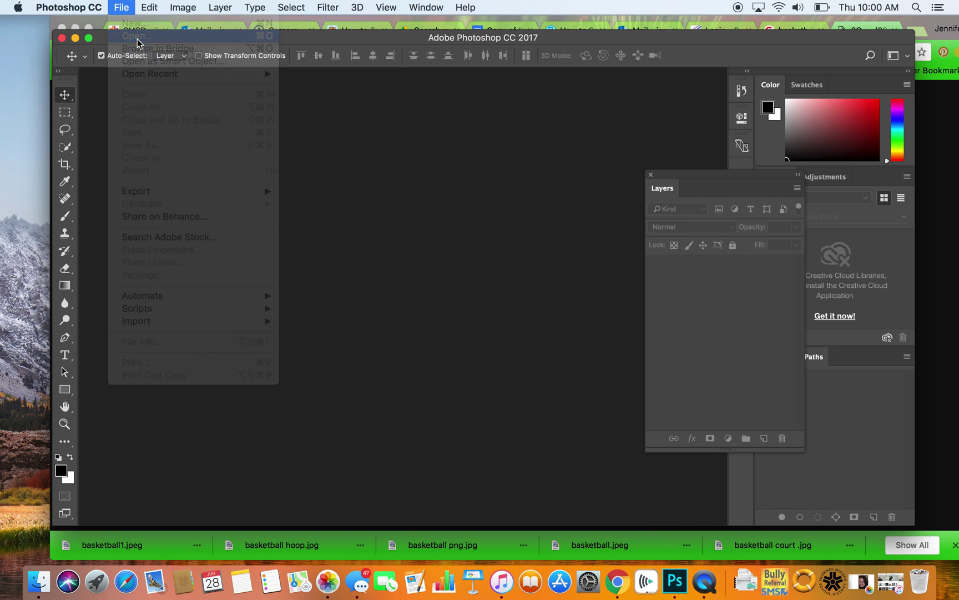
{"action": "left_click", "coordinate": [412, 219]}
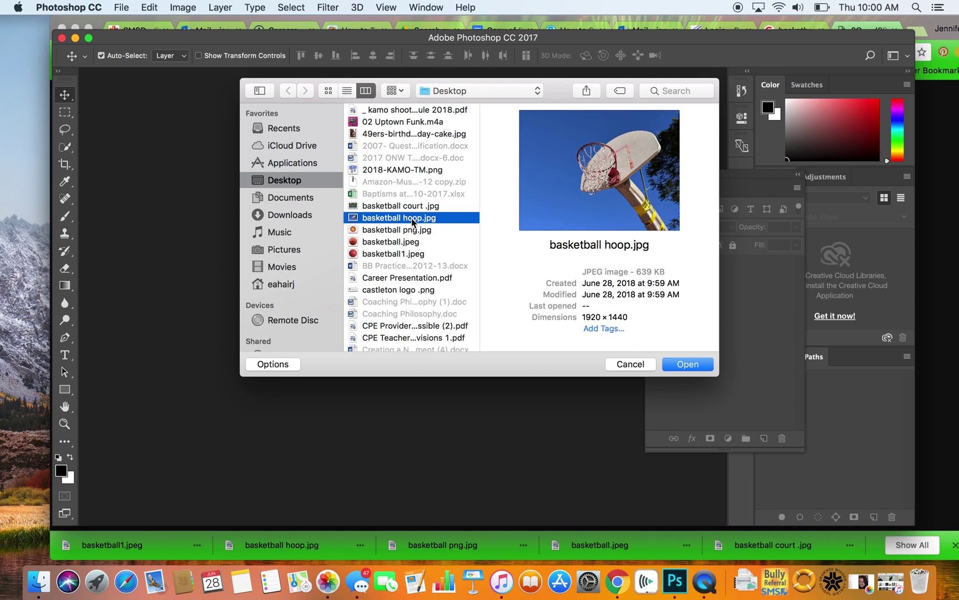
{"action": "left_click", "coordinate": [686, 363]}
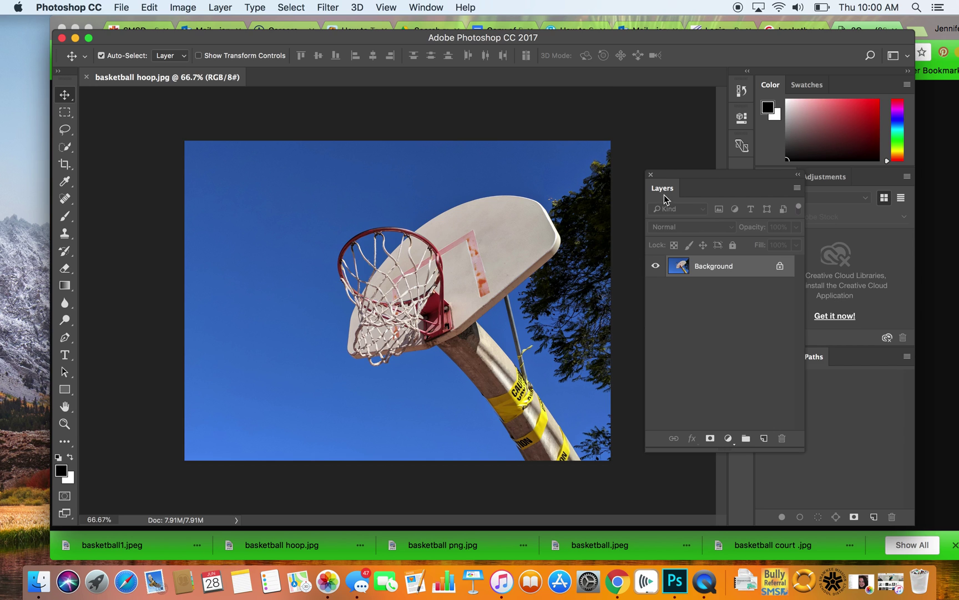
Reposition the Layers panel just beside the hoop photo and unlock the photo's Background layer
{"action": "left_click_drag", "start_coordinate": [664, 185], "coordinate": [660, 148]}
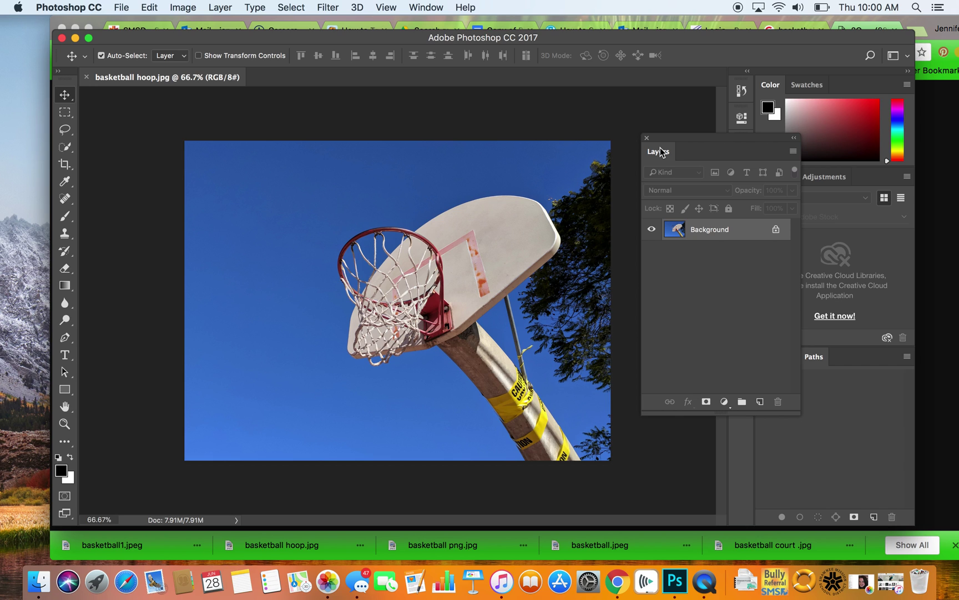
{"action": "mouse_move", "coordinate": [660, 155]}
{"action": "left_mouse_down"}
{"action": "mouse_move", "coordinate": [747, 220]}
{"action": "mouse_move", "coordinate": [766, 338]}
{"action": "mouse_move", "coordinate": [841, 366]}
{"action": "mouse_move", "coordinate": [661, 155]}
{"action": "left_mouse_up"}
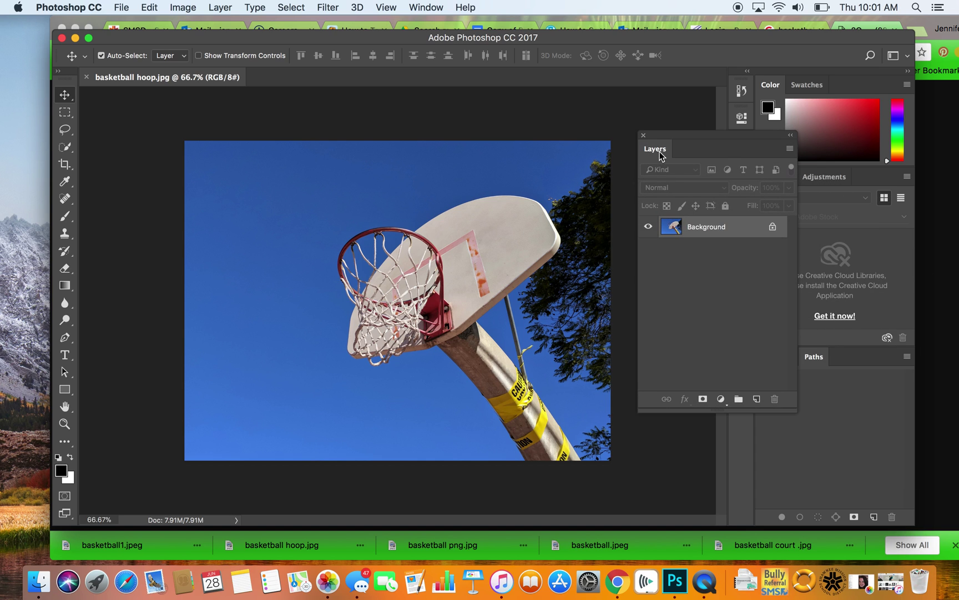
{"action": "left_click_drag", "start_coordinate": [650, 149], "coordinate": [675, 144]}
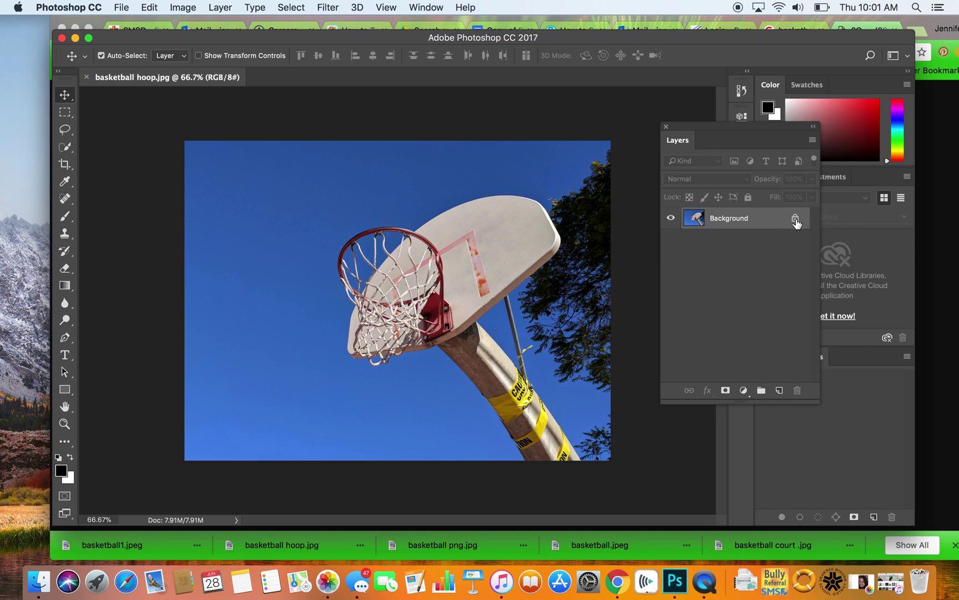
{"action": "left_click_drag", "start_coordinate": [796, 221], "coordinate": [795, 393]}
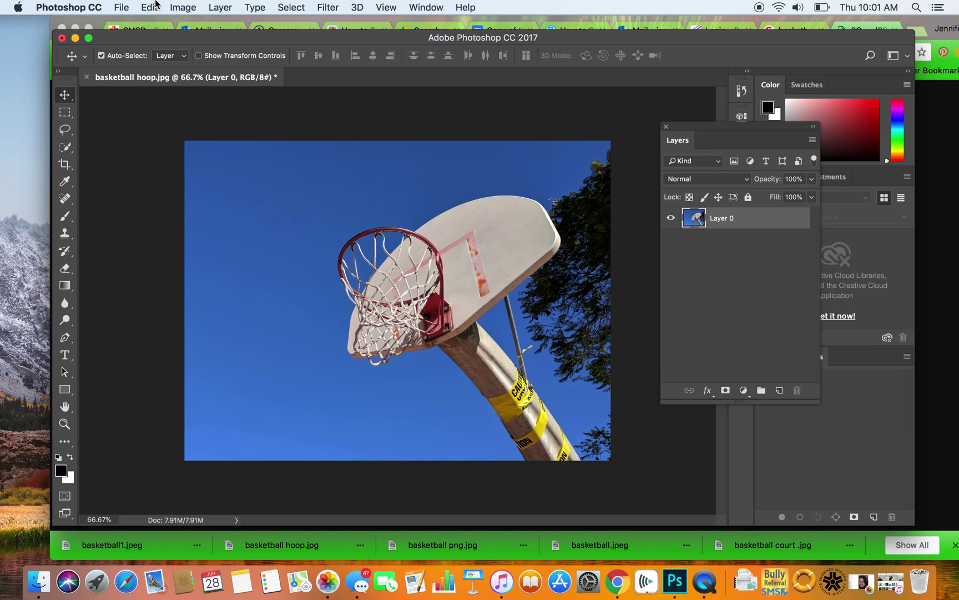
Open "basketball1.jpeg" from the Desktop and float it in its own small window over the hoop photo
{"action": "left_click", "coordinate": [123, 10]}
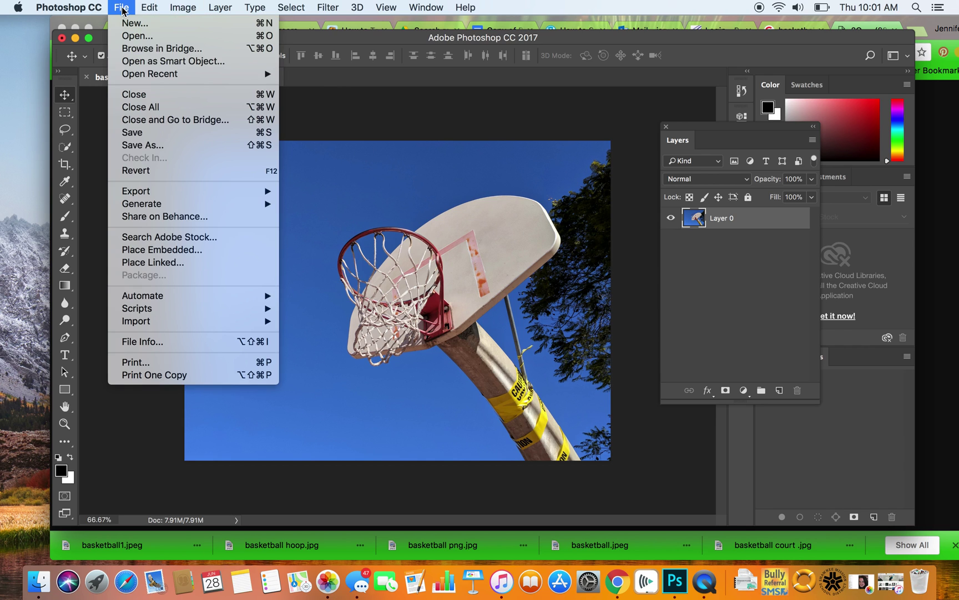
{"action": "left_click", "coordinate": [133, 35]}
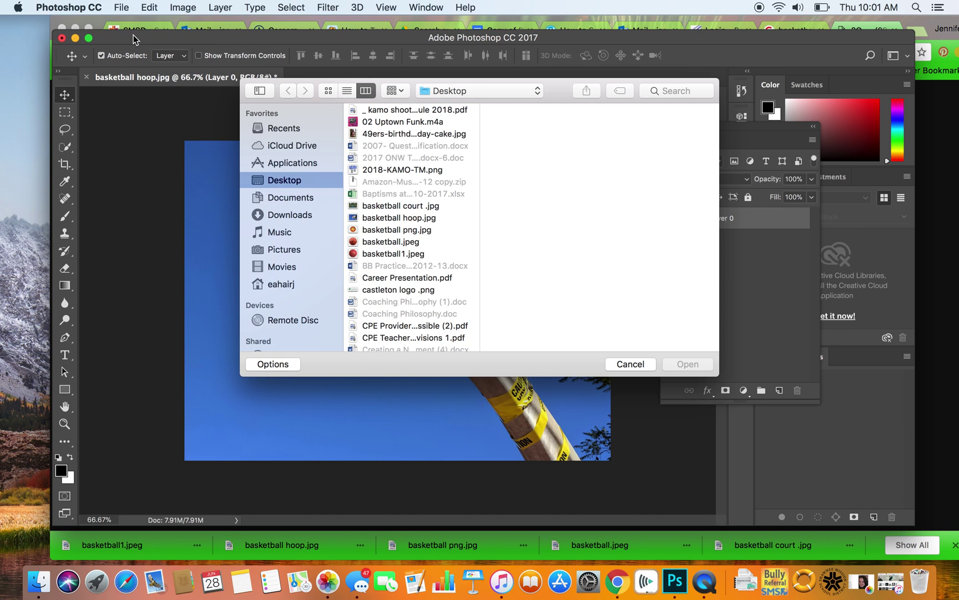
{"action": "left_click", "coordinate": [386, 242]}
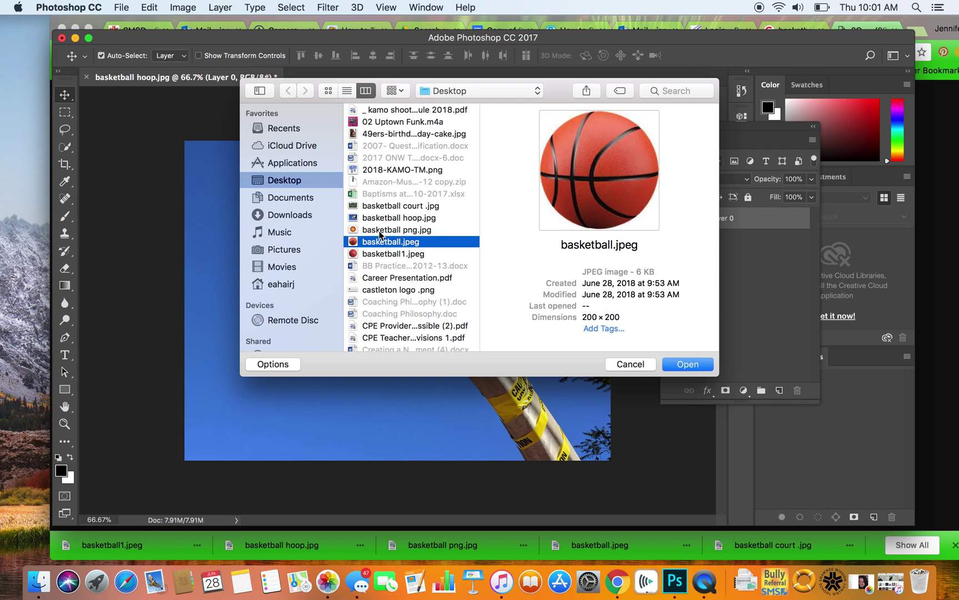
{"action": "left_click", "coordinate": [381, 230]}
{"action": "left_click", "coordinate": [360, 254]}
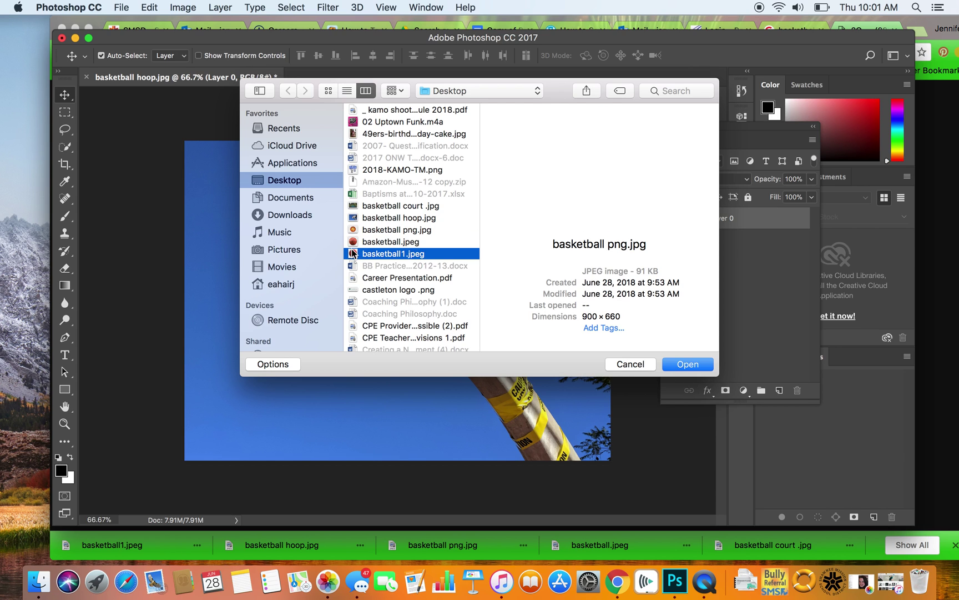
{"action": "left_click", "coordinate": [688, 364]}
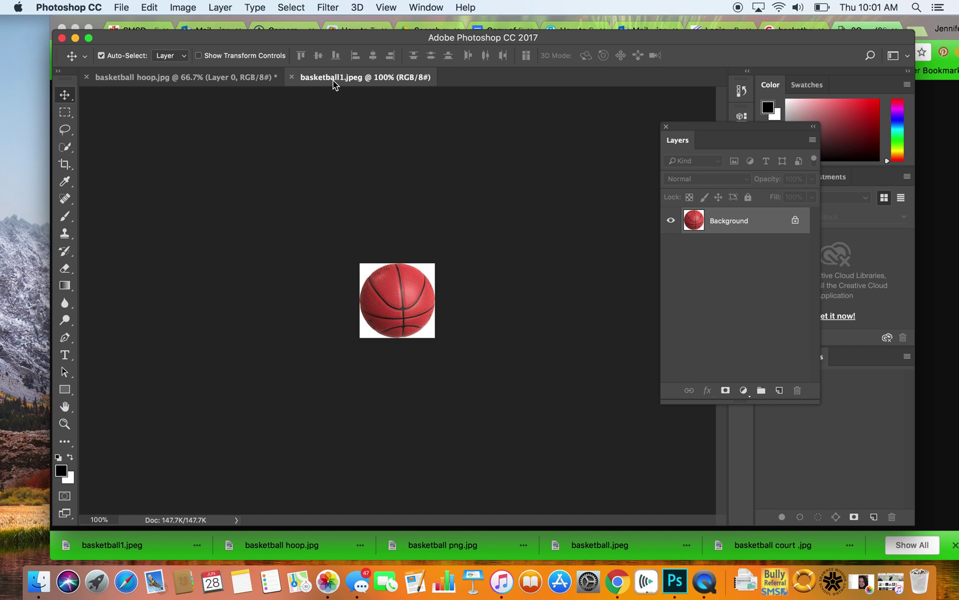
{"action": "left_click_drag", "start_coordinate": [333, 81], "coordinate": [465, 122]}
{"action": "left_click_drag", "start_coordinate": [499, 213], "coordinate": [669, 335]}
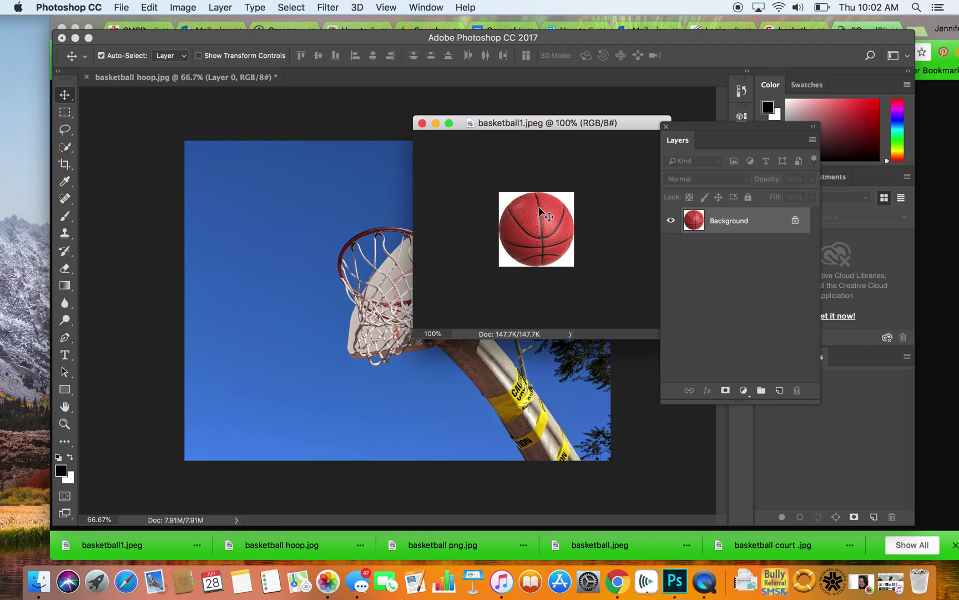
Select the red ball with Color Range by sampling the white background in the image preview and inverting the selection
{"action": "left_click", "coordinate": [290, 8]}
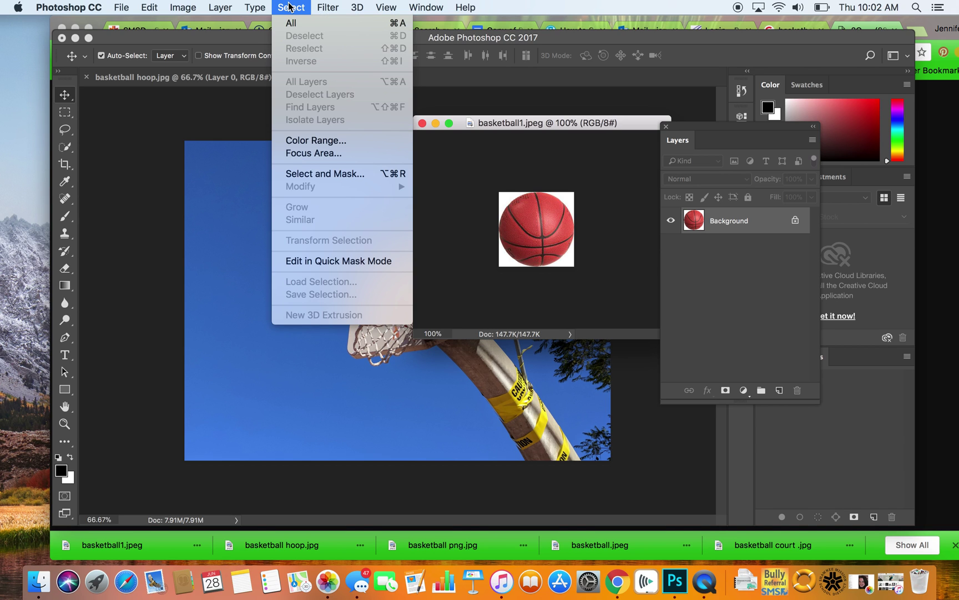
{"action": "left_click", "coordinate": [329, 141]}
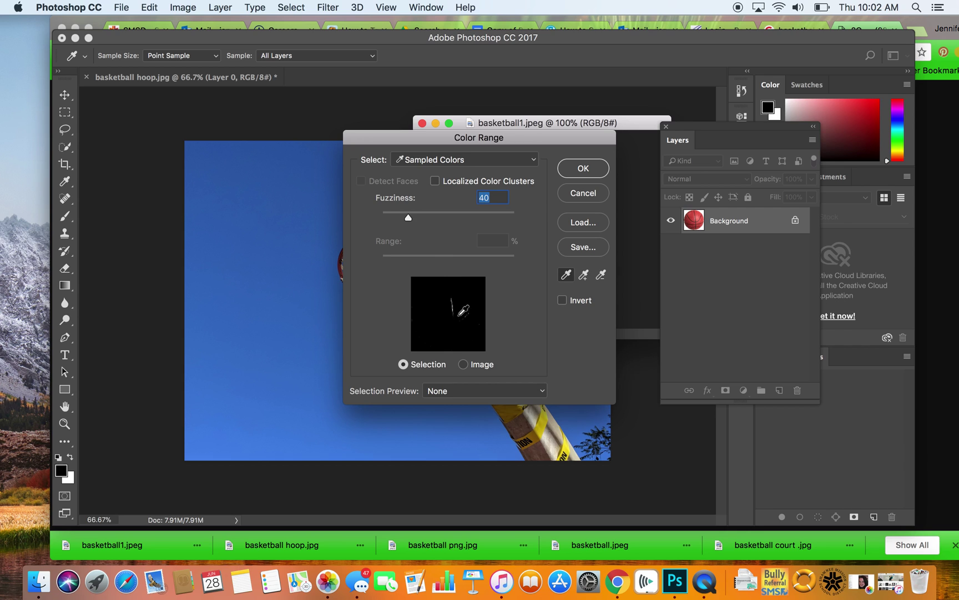
{"action": "left_click", "coordinate": [463, 364]}
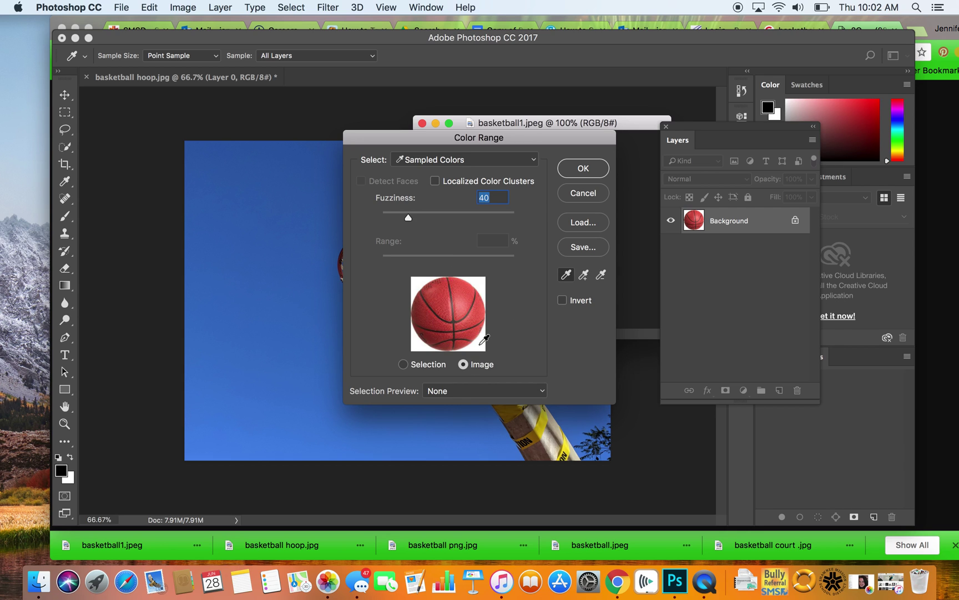
{"action": "left_click", "coordinate": [480, 343]}
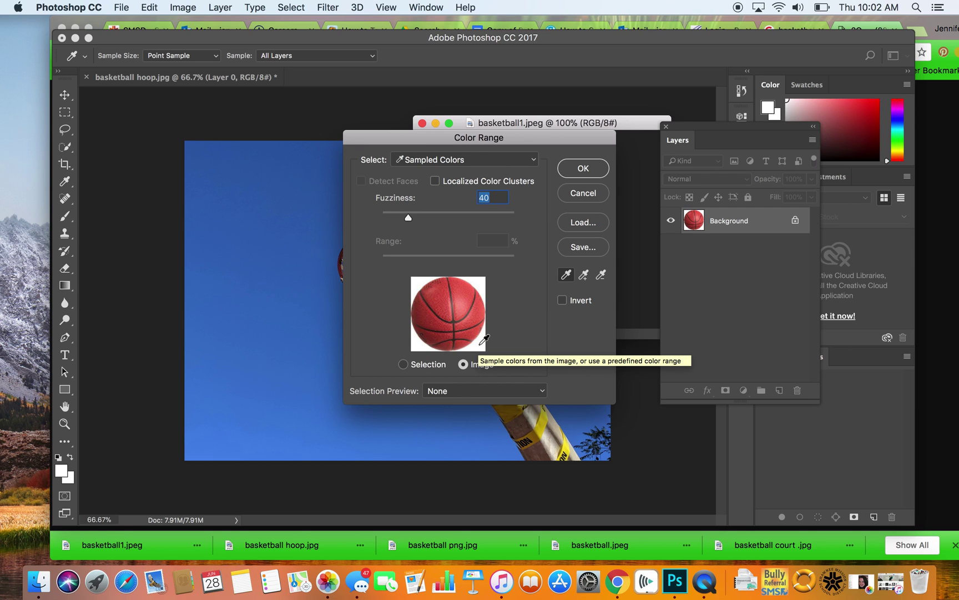
{"action": "left_click", "coordinate": [565, 301]}
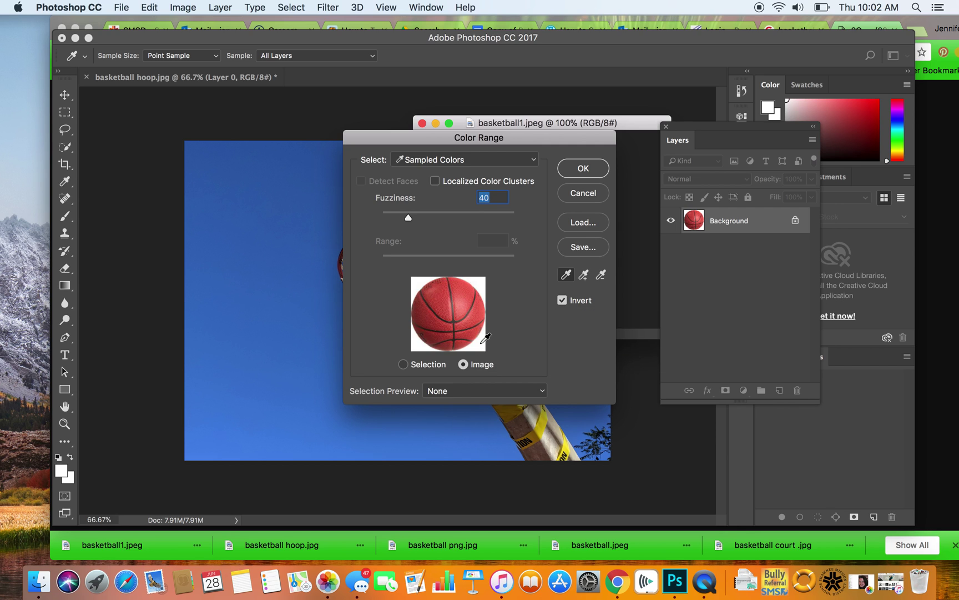
{"action": "left_click", "coordinate": [577, 168]}
Move the selected basketball into the hoop photo and place it in the sky to the lower left of the net
{"action": "key", "text": "v"}
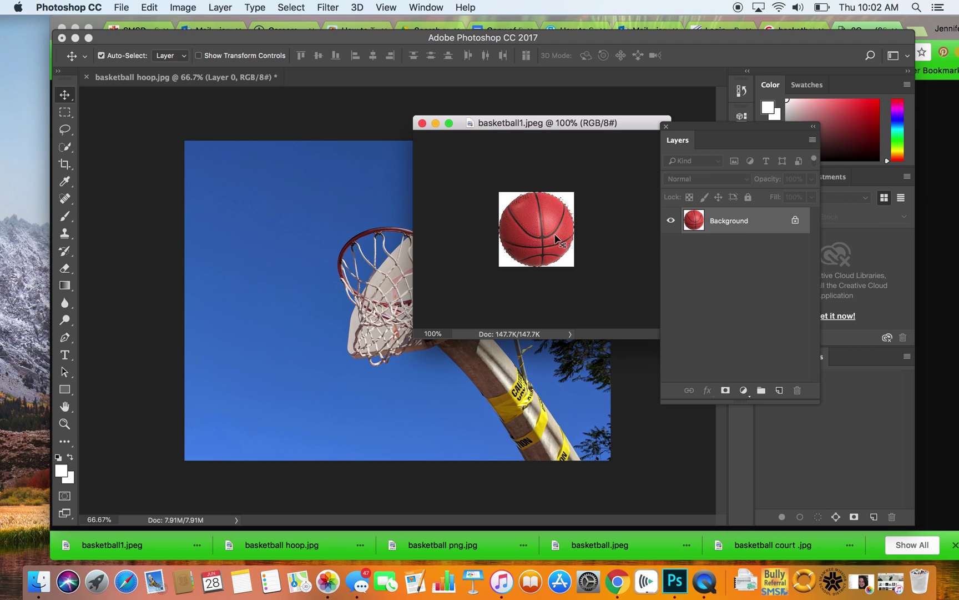
{"action": "left_click_drag", "start_coordinate": [554, 233], "coordinate": [344, 332]}
{"action": "left_click_drag", "start_coordinate": [262, 383], "coordinate": [277, 350]}
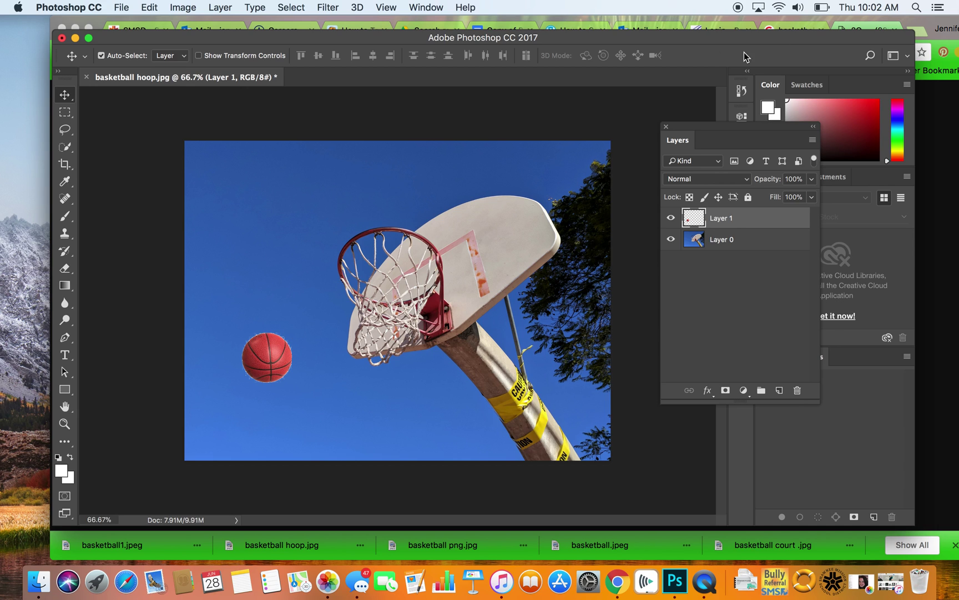
Compare Layer 0 and Layer 1 by selecting each, and toggle Layer 1's visibility to check that it holds the basketball
{"action": "left_click", "coordinate": [733, 240]}
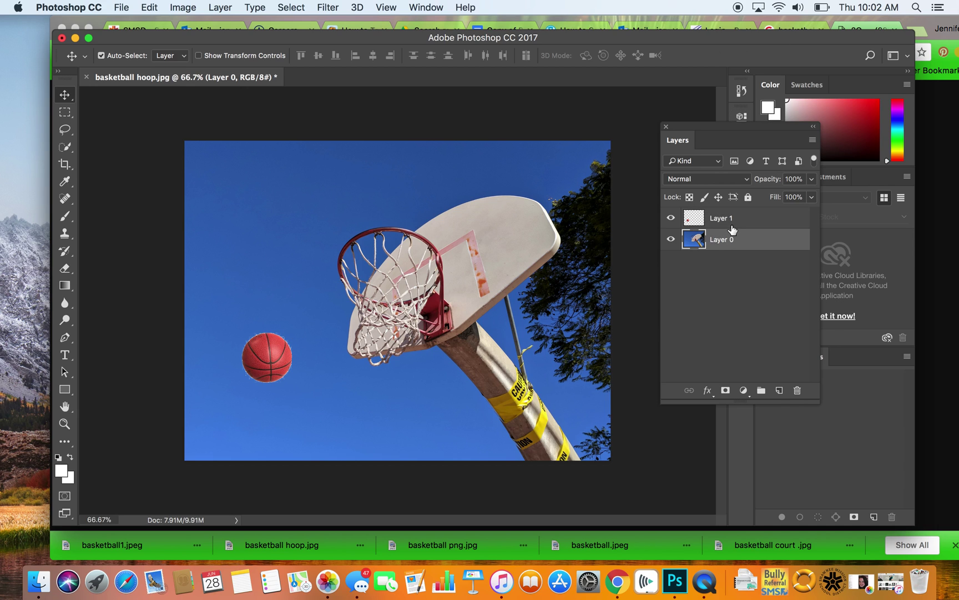
{"action": "left_click", "coordinate": [732, 224]}
{"action": "left_click", "coordinate": [734, 240]}
{"action": "left_click", "coordinate": [722, 223]}
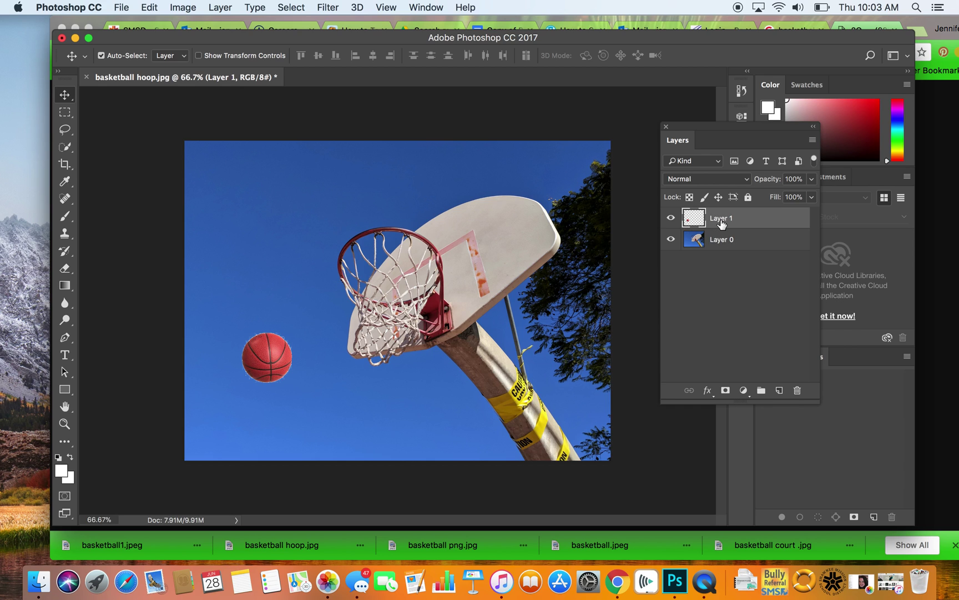
{"action": "left_click", "coordinate": [671, 218]}
{"action": "left_click", "coordinate": [671, 218]}
{"action": "left_click", "coordinate": [671, 218]}
{"action": "left_click", "coordinate": [671, 219]}
{"action": "left_click", "coordinate": [670, 219]}
{"action": "left_click", "coordinate": [670, 219]}
Place the basketball in the photo's upper-left sky, enlarged to about 139% and rotated about 23° counterclockwise
{"action": "left_click_drag", "start_coordinate": [271, 356], "coordinate": [228, 187]}
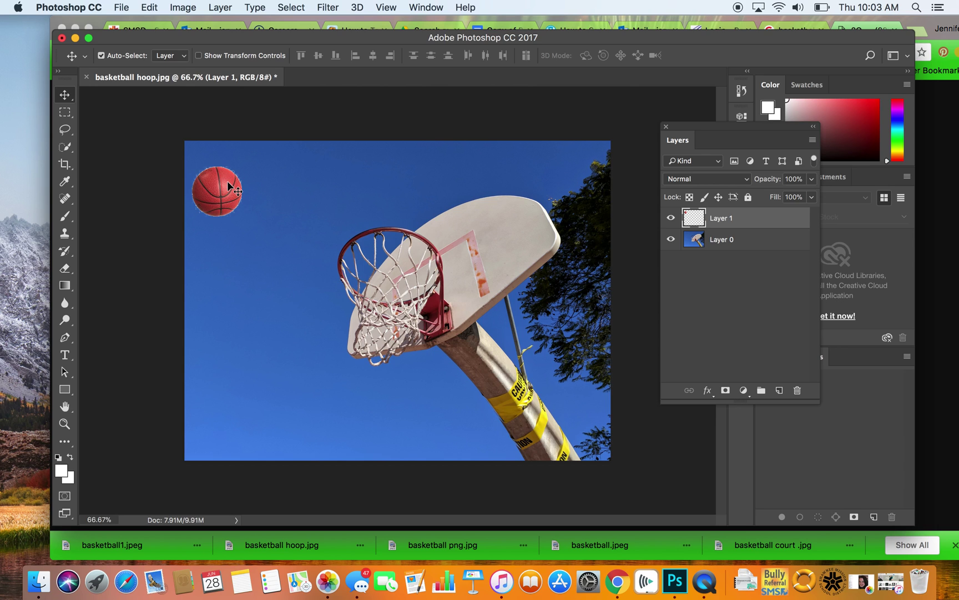
{"action": "key", "text": "cmd+t"}
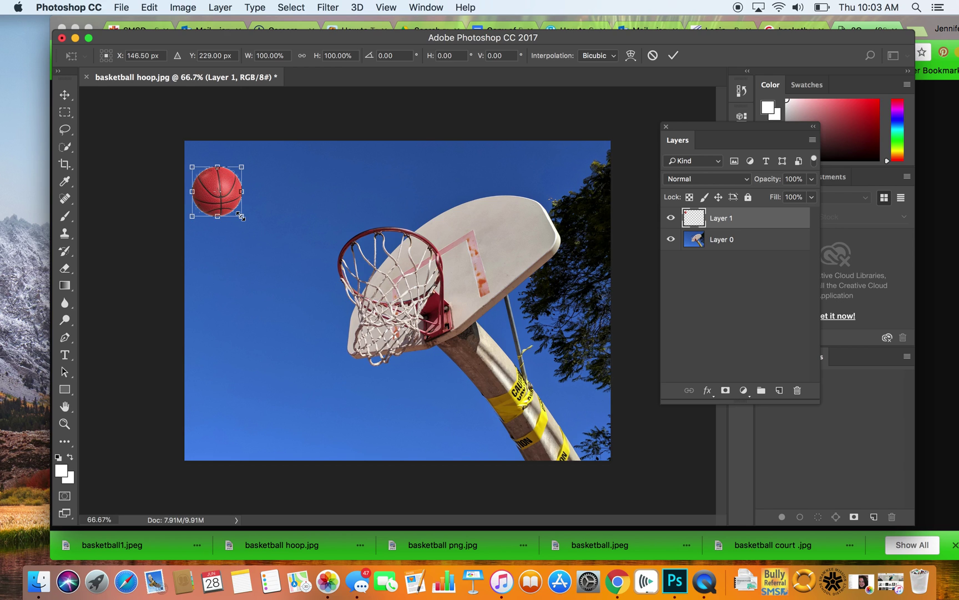
{"action": "left_click_drag", "start_coordinate": [241, 216], "coordinate": [256, 226]}
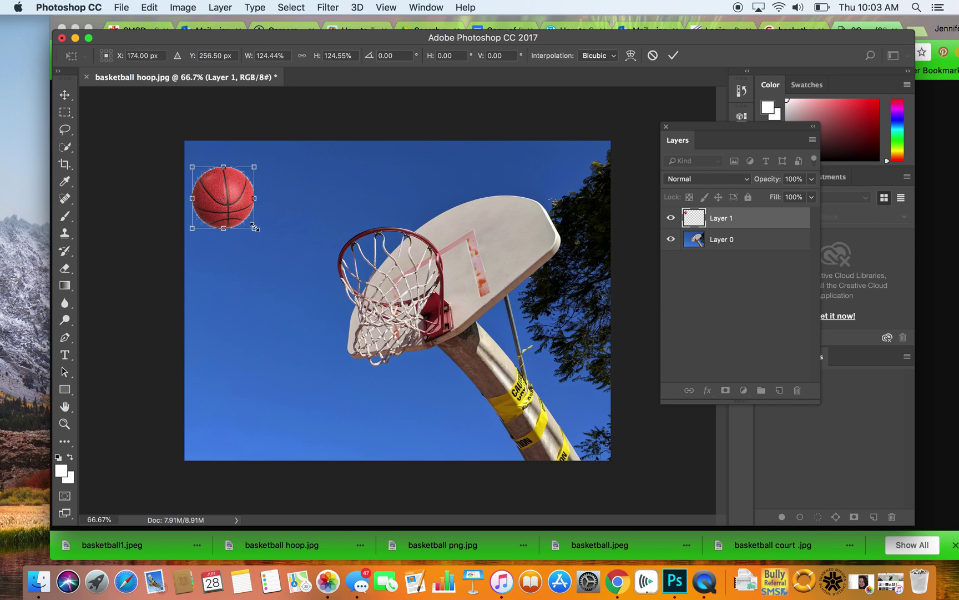
{"action": "left_click_drag", "start_coordinate": [271, 158], "coordinate": [243, 157]}
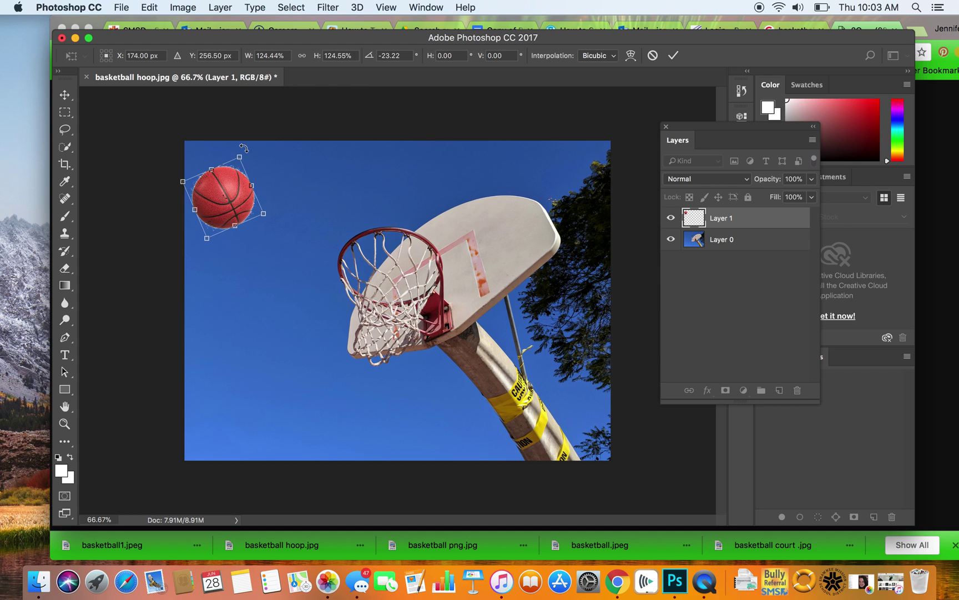
{"action": "mouse_move", "coordinate": [263, 214]}
{"action": "left_mouse_down"}
{"action": "mouse_move", "coordinate": [283, 221]}
{"action": "mouse_move", "coordinate": [237, 201]}
{"action": "mouse_move", "coordinate": [268, 213]}
{"action": "left_mouse_up"}
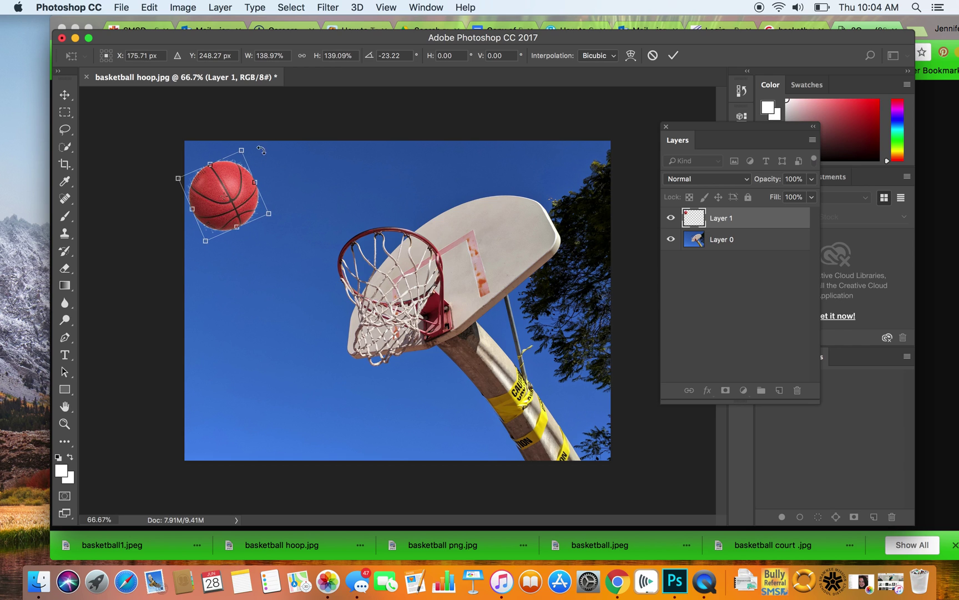
{"action": "left_click", "coordinate": [674, 55]}
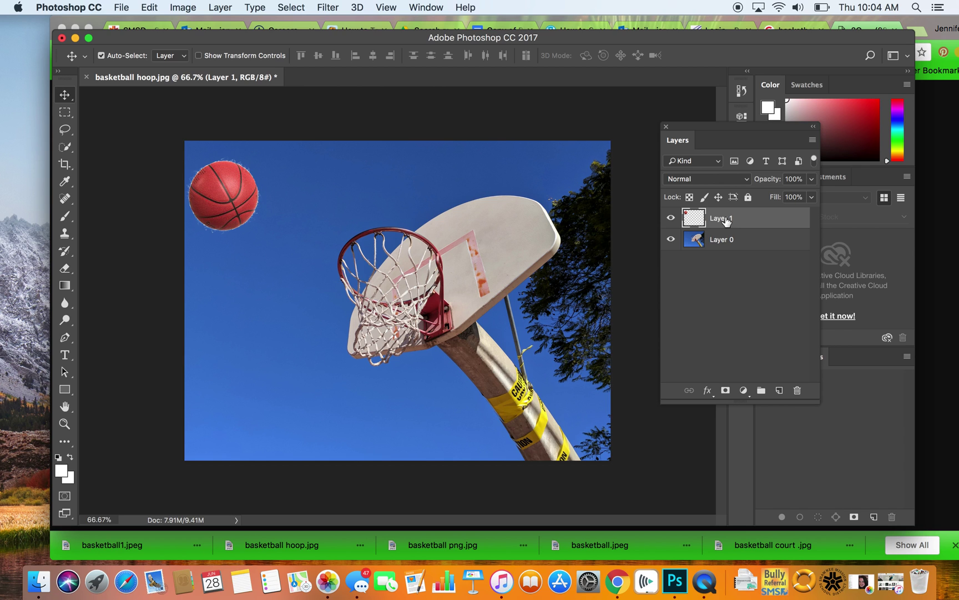
Duplicate the Layer 1 basketball and place the copy in the sky just to the right of the original ball
{"action": "right_click", "coordinate": [726, 219]}
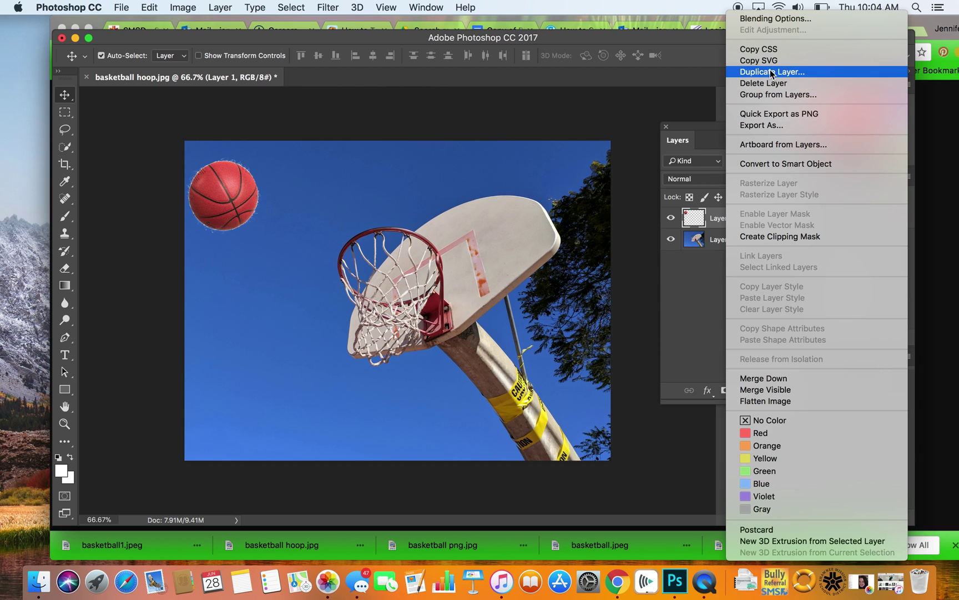
{"action": "left_click", "coordinate": [721, 220]}
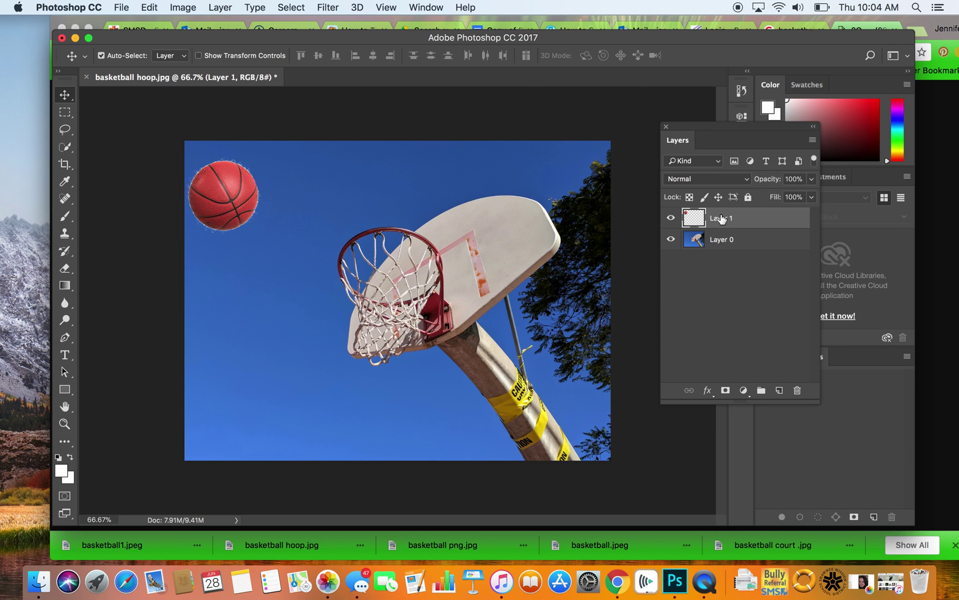
{"action": "left_click_drag", "start_coordinate": [721, 218], "coordinate": [778, 394]}
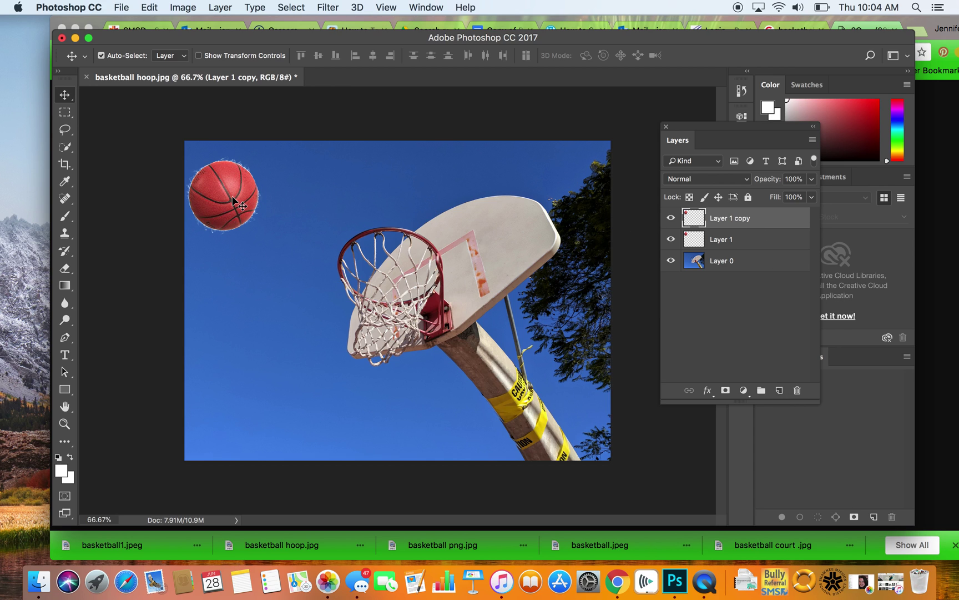
{"action": "left_click_drag", "start_coordinate": [228, 199], "coordinate": [314, 193]}
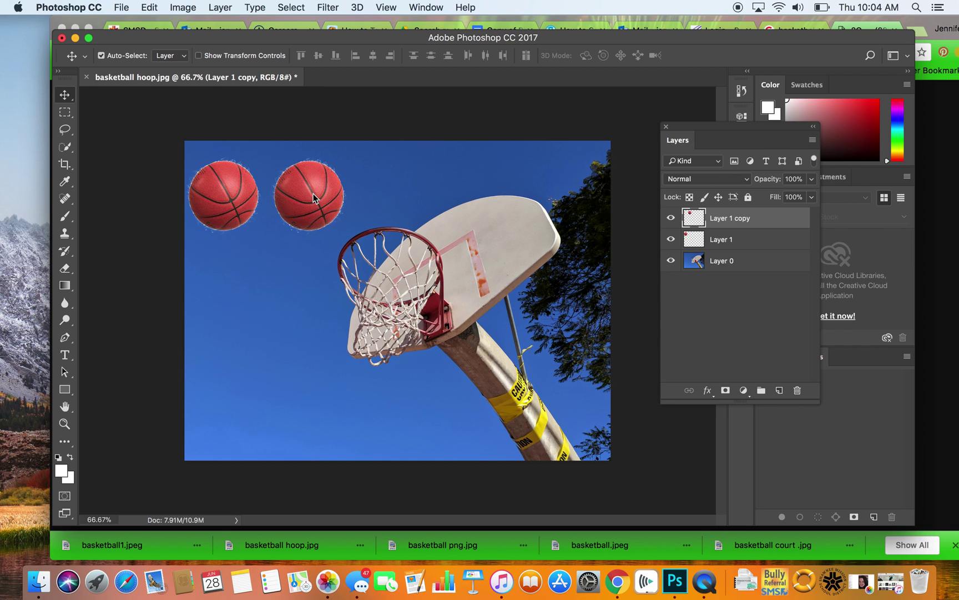
Scale the copied second ball down to about 89% and rotate it clockwise
{"action": "key", "text": "super+t"}
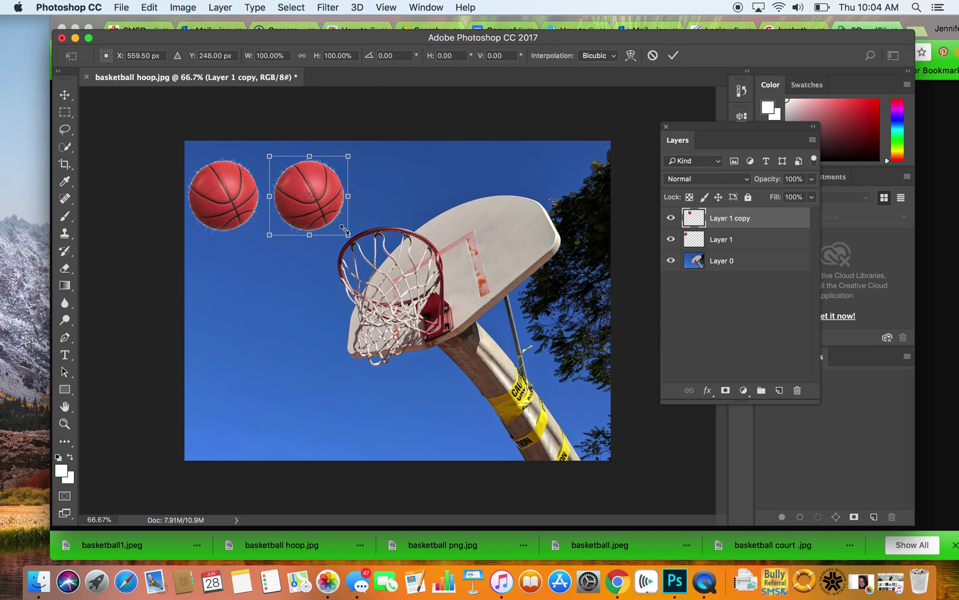
{"action": "left_click_drag", "start_coordinate": [346, 231], "coordinate": [337, 226]}
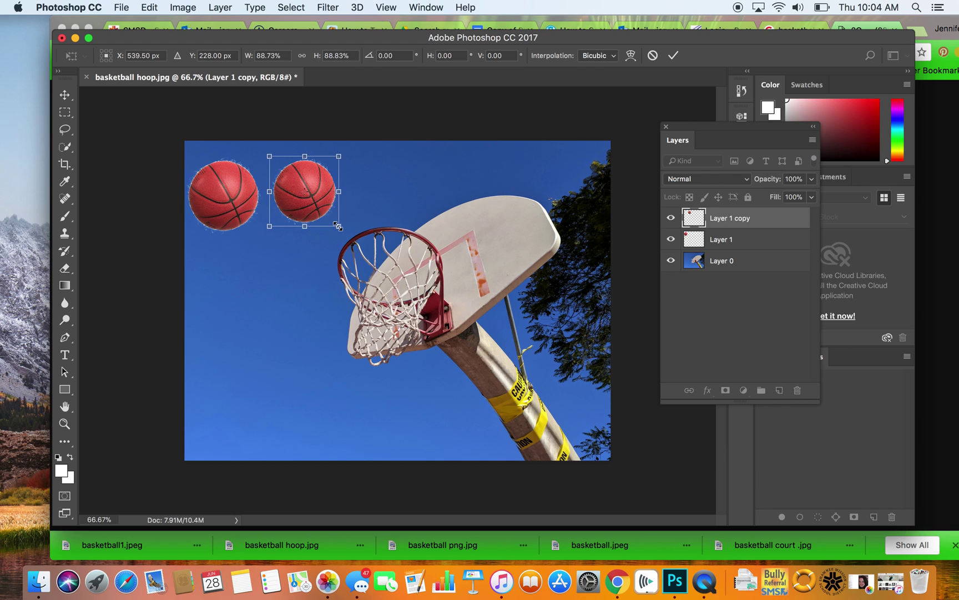
{"action": "left_click_drag", "start_coordinate": [352, 232], "coordinate": [303, 269]}
{"action": "key", "text": "Return"}
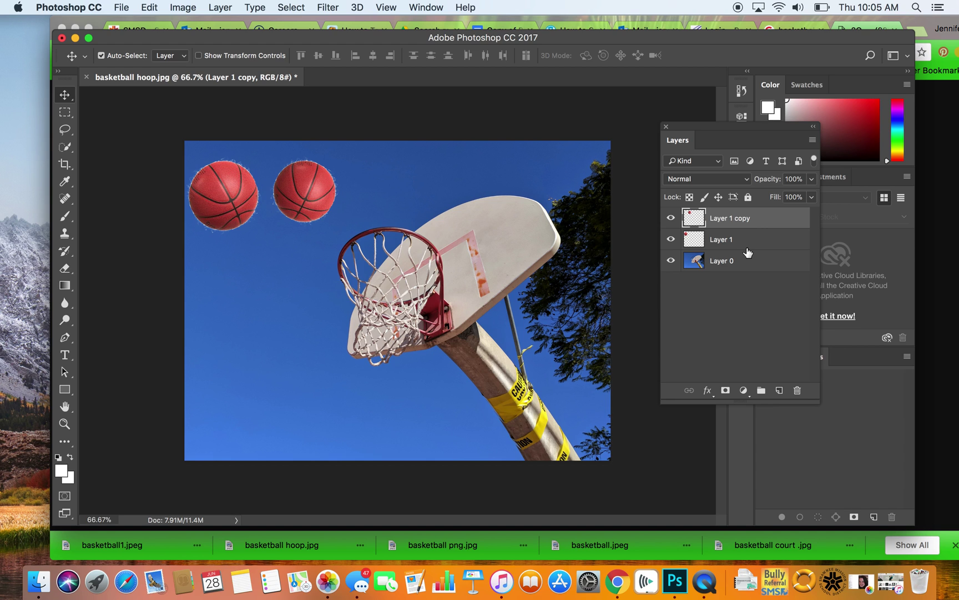
Duplicate the Layer 1 copy ball and place the new one just above the hoop's rim
{"action": "right_click", "coordinate": [744, 219]}
{"action": "left_click", "coordinate": [779, 73]}
{"action": "left_click", "coordinate": [609, 233]}
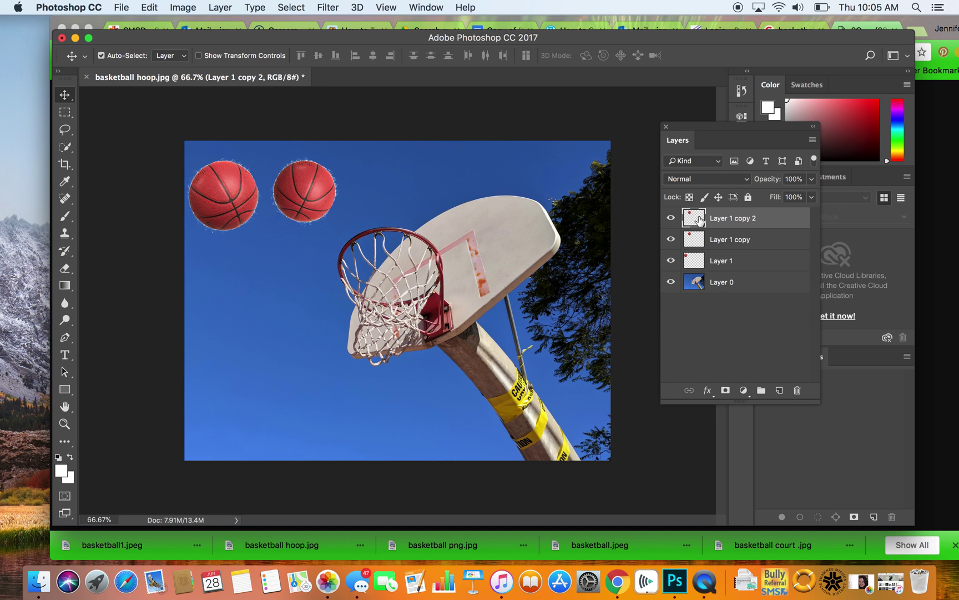
{"action": "left_click_drag", "start_coordinate": [313, 194], "coordinate": [396, 201]}
{"action": "left_click_drag", "start_coordinate": [397, 205], "coordinate": [395, 205]}
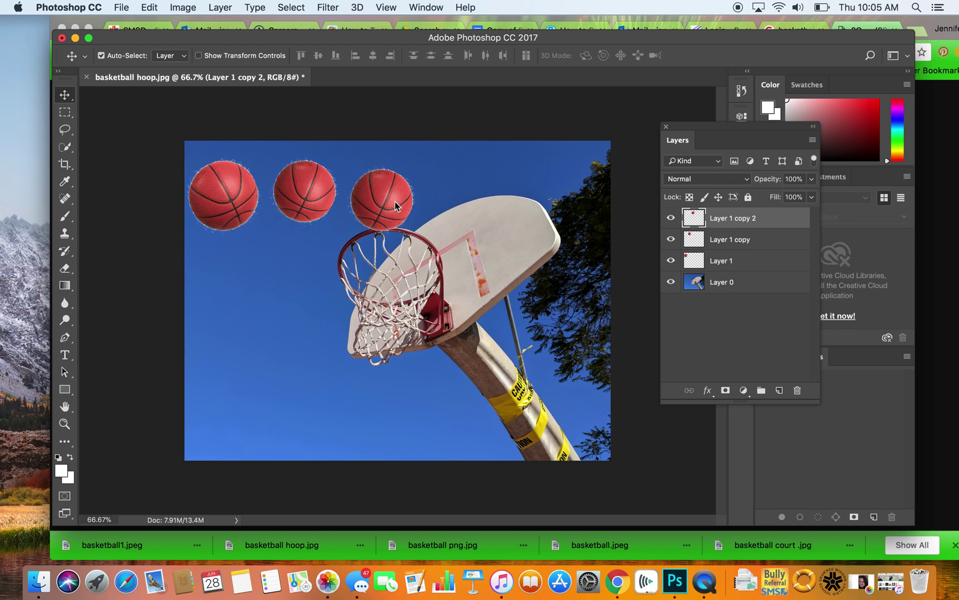
Scale the ball above the rim to about 92% and rotate it about 23° clockwise
{"action": "key", "text": "super+t"}
{"action": "left_click_drag", "start_coordinate": [413, 230], "coordinate": [395, 252]}
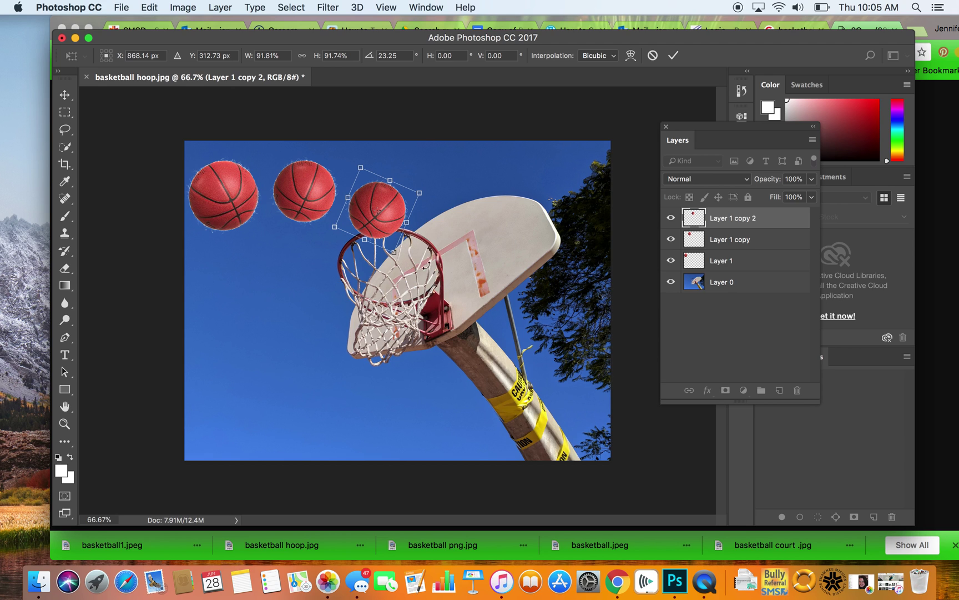
{"action": "key", "text": "Return"}
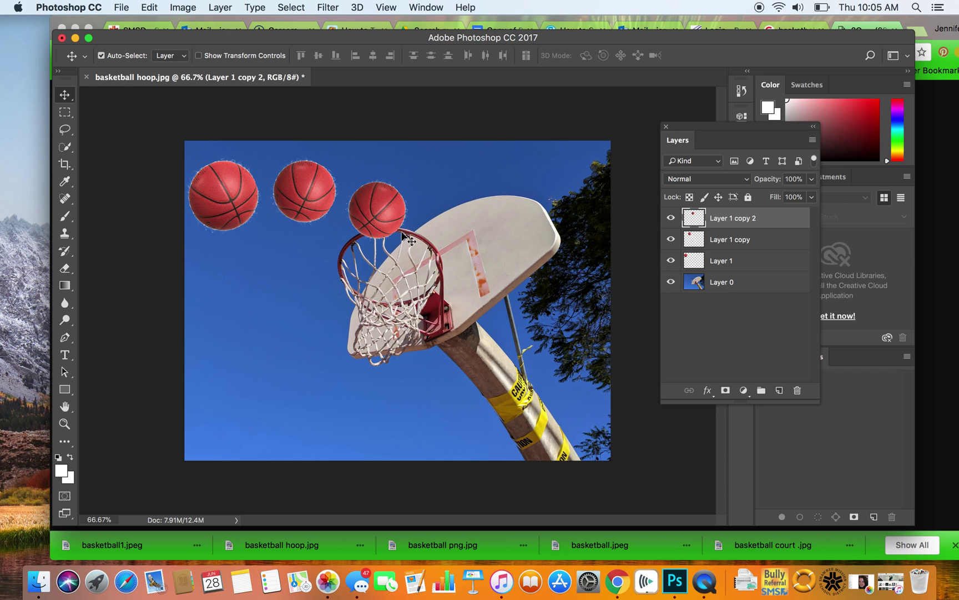
Duplicate the ball above the rim and place the copy inside the net, scaled to about 91% and rotated about 6° clockwise
{"action": "left_click_drag", "start_coordinate": [730, 219], "coordinate": [780, 391]}
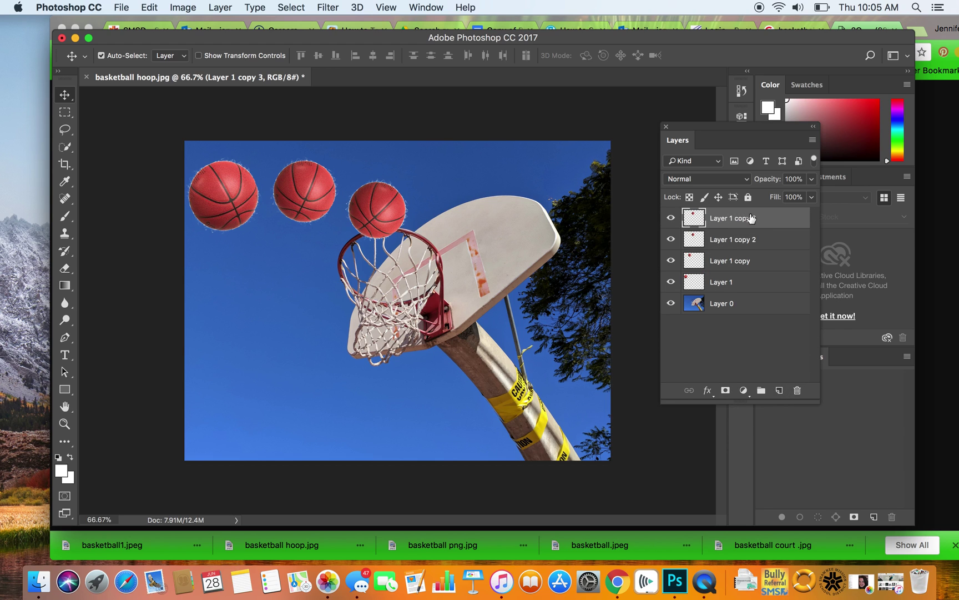
{"action": "left_click_drag", "start_coordinate": [375, 211], "coordinate": [394, 272]}
{"action": "key", "text": "super+t"}
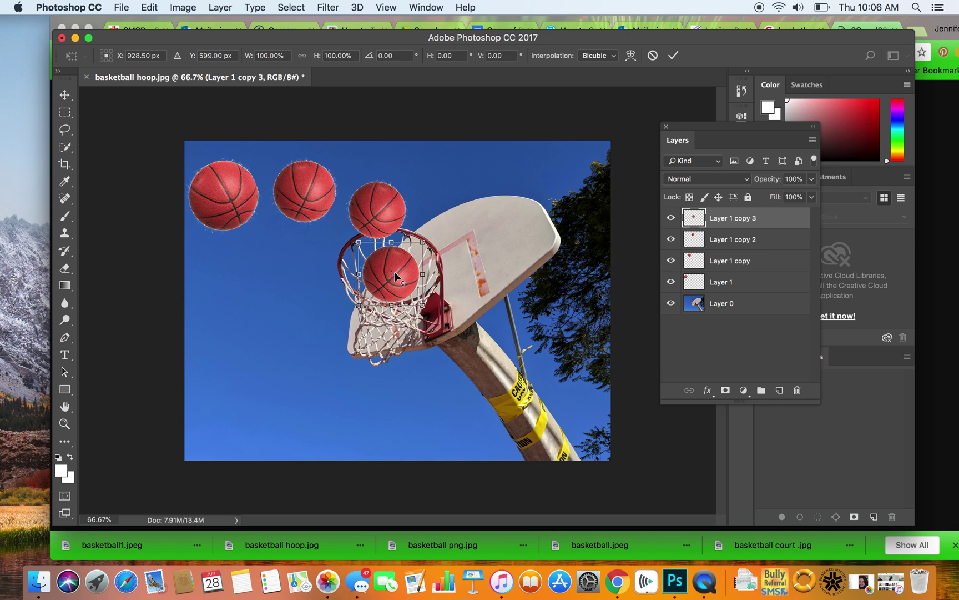
{"action": "left_click_drag", "start_coordinate": [423, 304], "coordinate": [395, 280]}
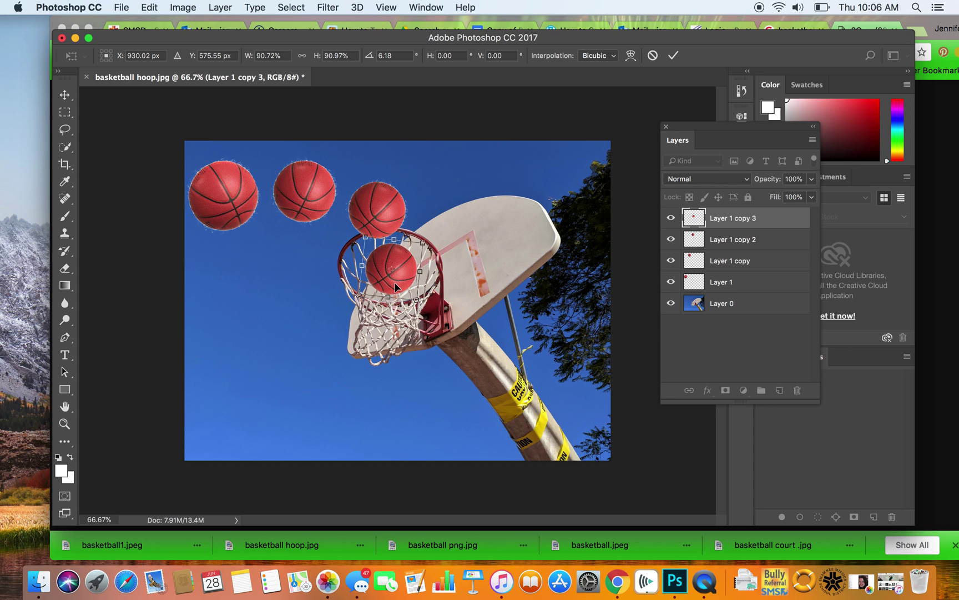
Lower the opacity of the ball inside the net to 77% and apply its transform
{"action": "left_click", "coordinate": [813, 179]}
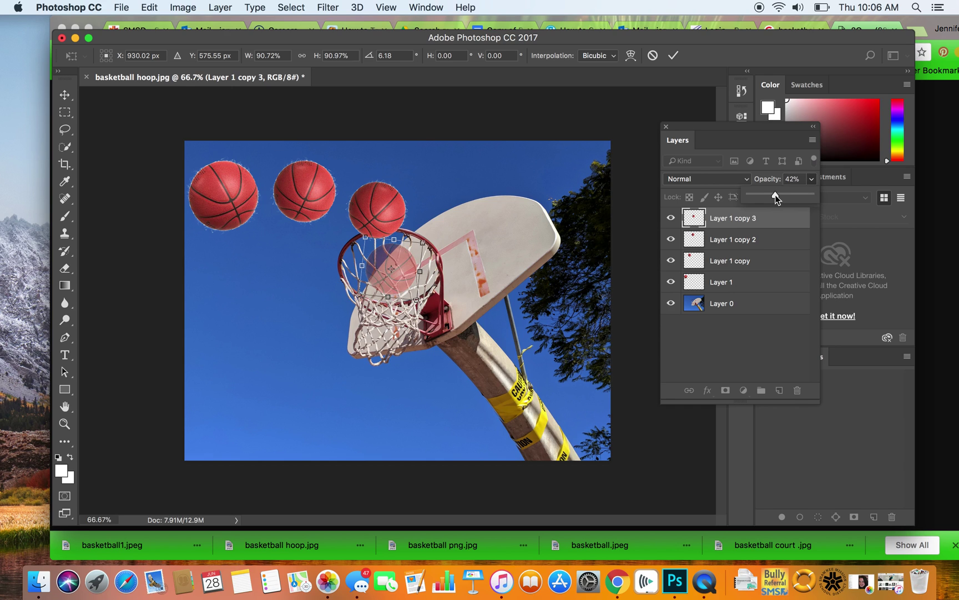
{"action": "left_click_drag", "start_coordinate": [784, 195], "coordinate": [797, 195]}
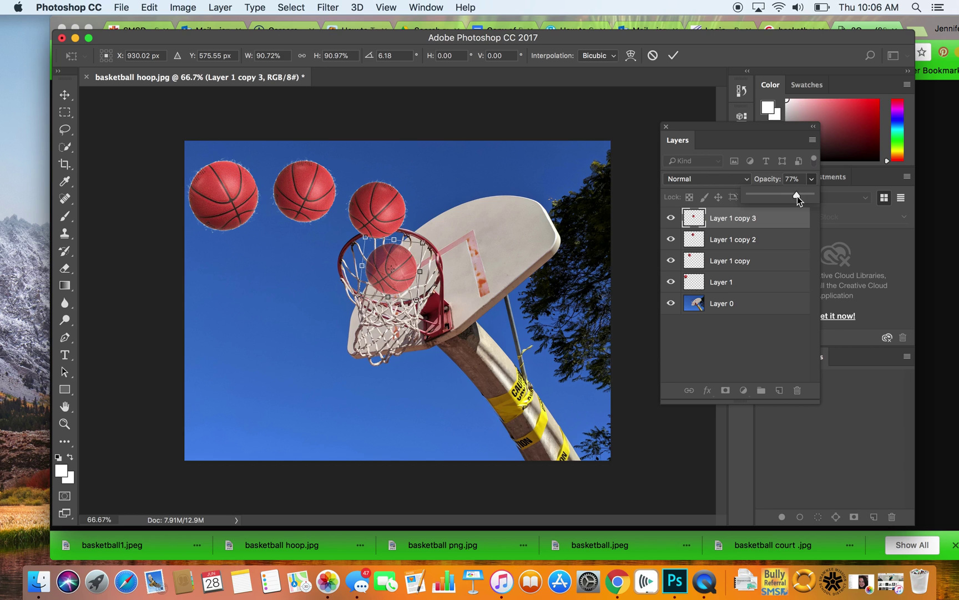
{"action": "key", "text": "Return"}
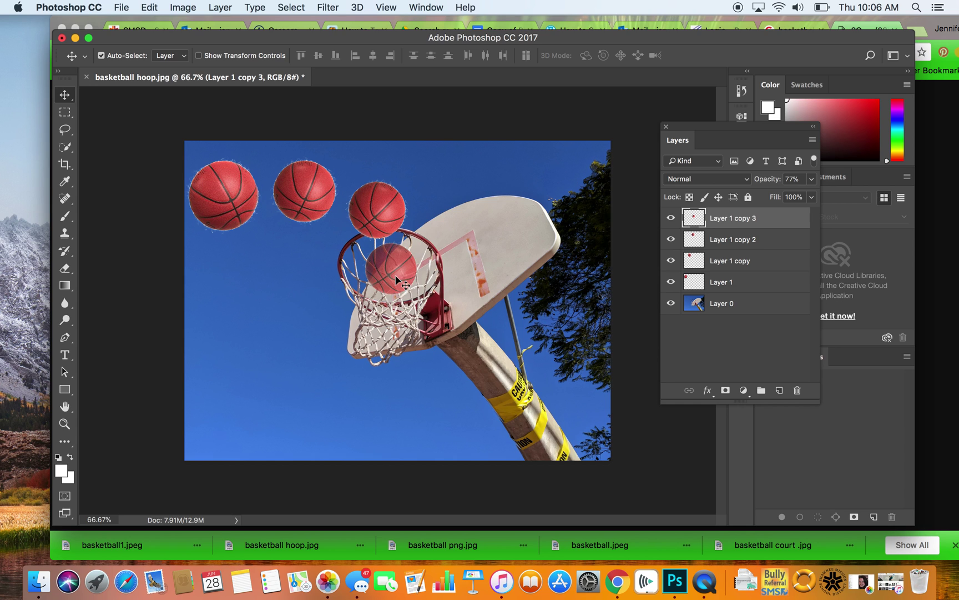
Duplicate the ball inside the net, place the copy just below the net and enlarge it to about 109%
{"action": "left_click_drag", "start_coordinate": [739, 221], "coordinate": [779, 390]}
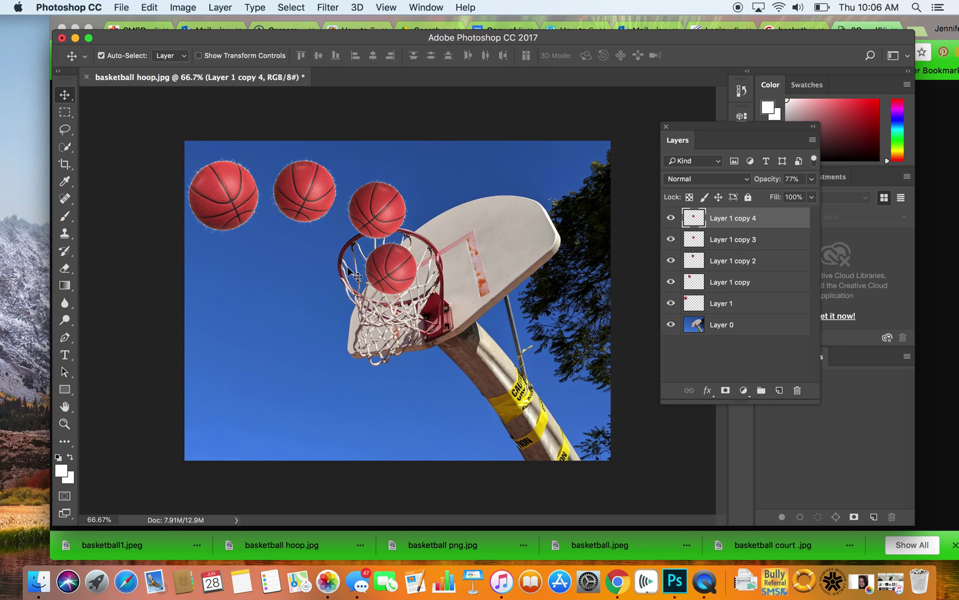
{"action": "left_click_drag", "start_coordinate": [388, 279], "coordinate": [380, 396]}
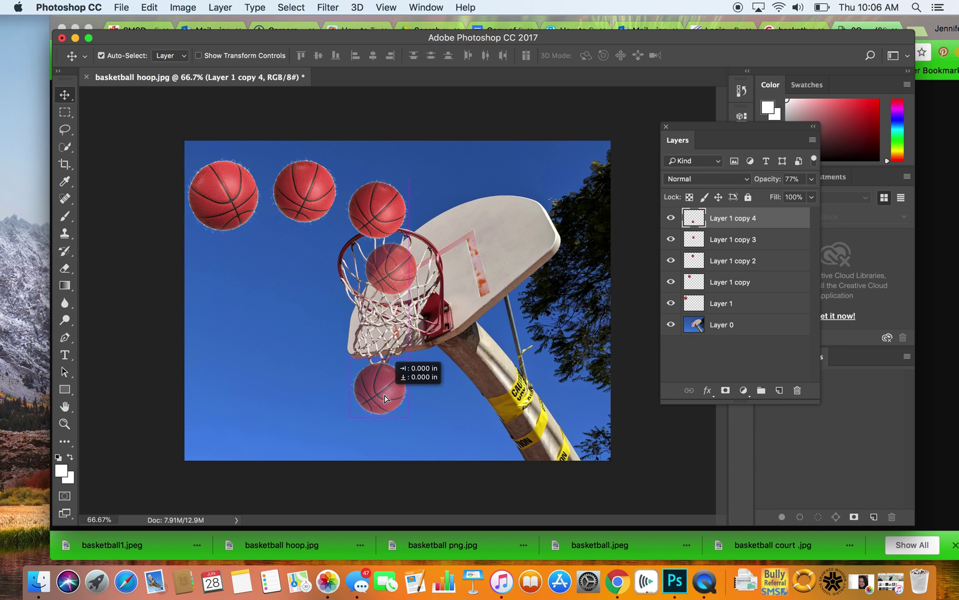
{"action": "key", "text": "super+t"}
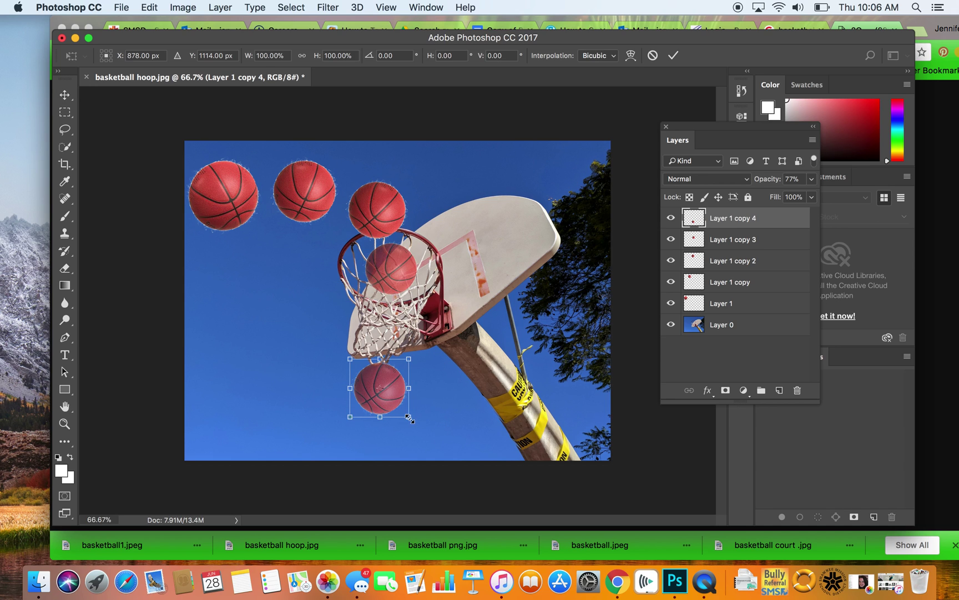
{"action": "left_click_drag", "start_coordinate": [409, 416], "coordinate": [414, 424]}
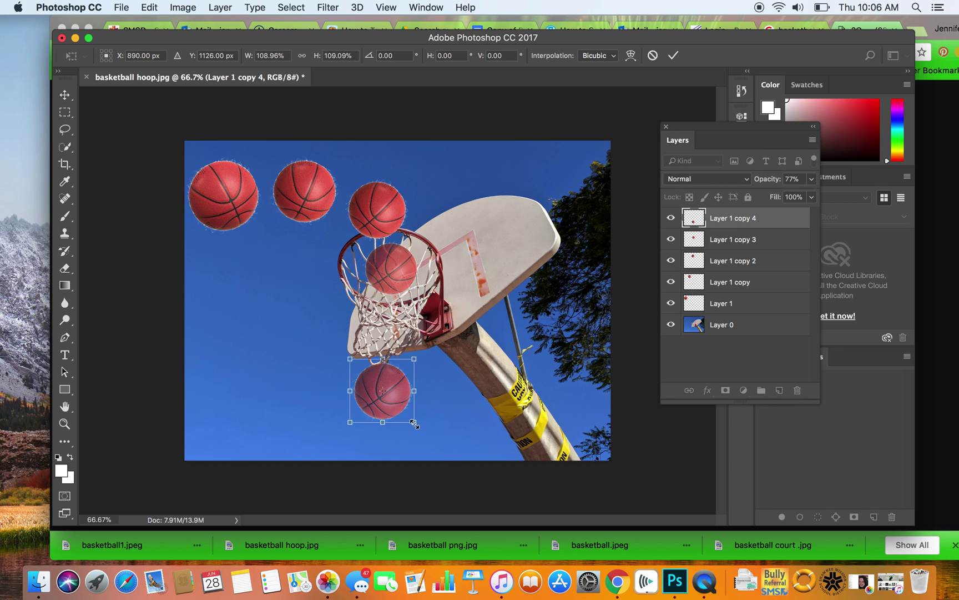
{"action": "key", "text": "Return"}
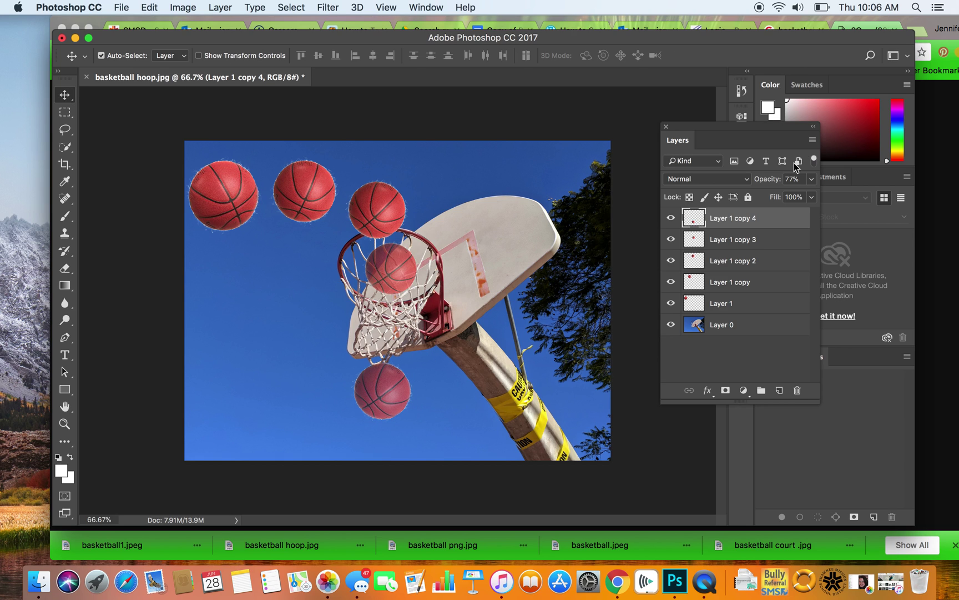
Raise the opacity of the ball below the net to 96%
{"action": "left_click", "coordinate": [812, 179]}
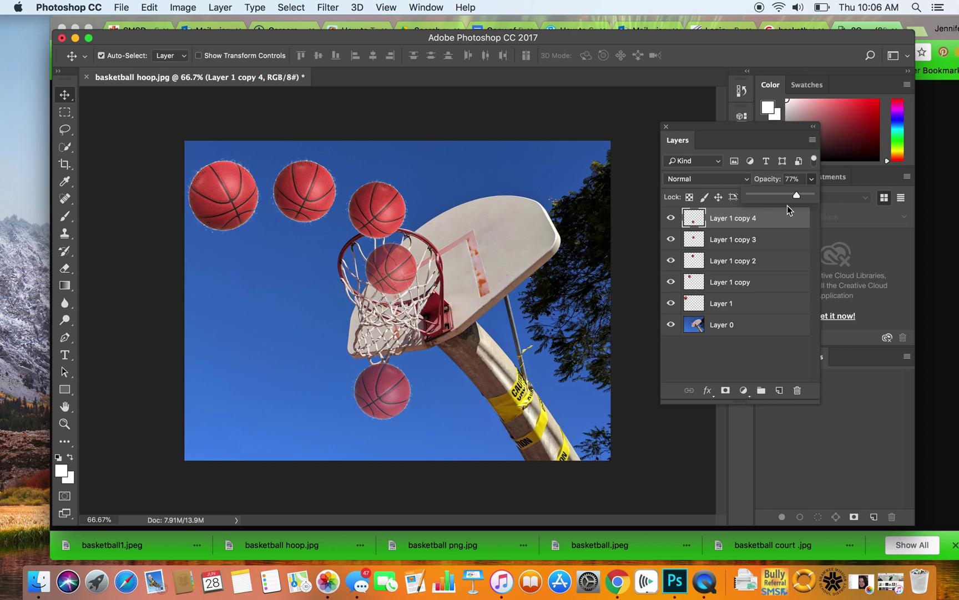
{"action": "left_click_drag", "start_coordinate": [799, 195], "coordinate": [808, 195]}
{"action": "left_click", "coordinate": [752, 218]}
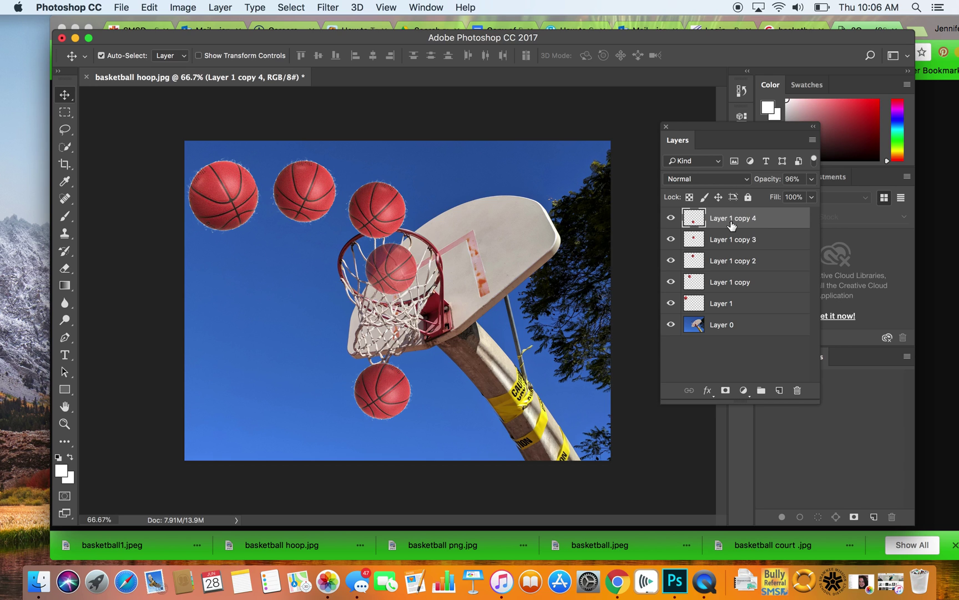
Duplicate the ball below the net and place the copy to its lower left, enlarged and rotated counterclockwise
{"action": "left_click_drag", "start_coordinate": [738, 222], "coordinate": [779, 390]}
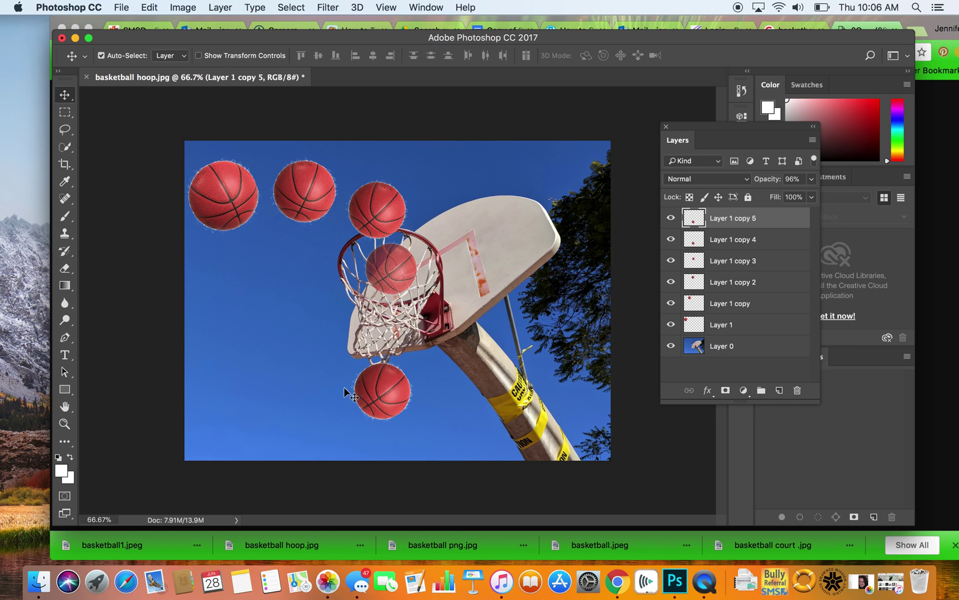
{"action": "left_click_drag", "start_coordinate": [381, 399], "coordinate": [321, 427]}
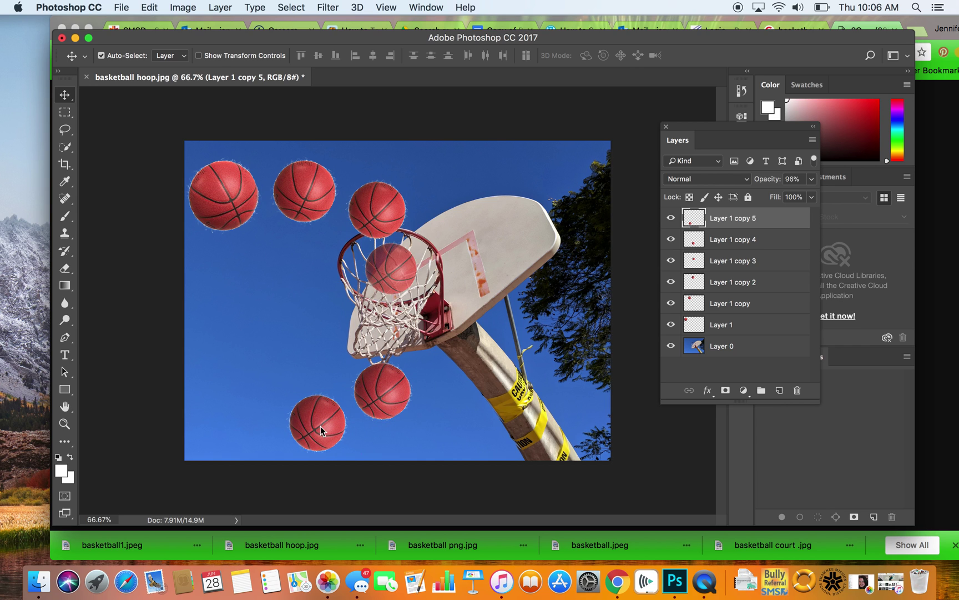
{"action": "key", "text": "super+t"}
{"action": "left_click_drag", "start_coordinate": [345, 394], "coordinate": [361, 378]}
{"action": "left_click_drag", "start_coordinate": [267, 465], "coordinate": [356, 500]}
{"action": "mouse_move", "coordinate": [331, 423]}
{"action": "left_mouse_down"}
{"action": "mouse_move", "coordinate": [320, 429]}
{"action": "mouse_move", "coordinate": [329, 435]}
{"action": "left_mouse_up"}
{"action": "key", "text": "Return"}
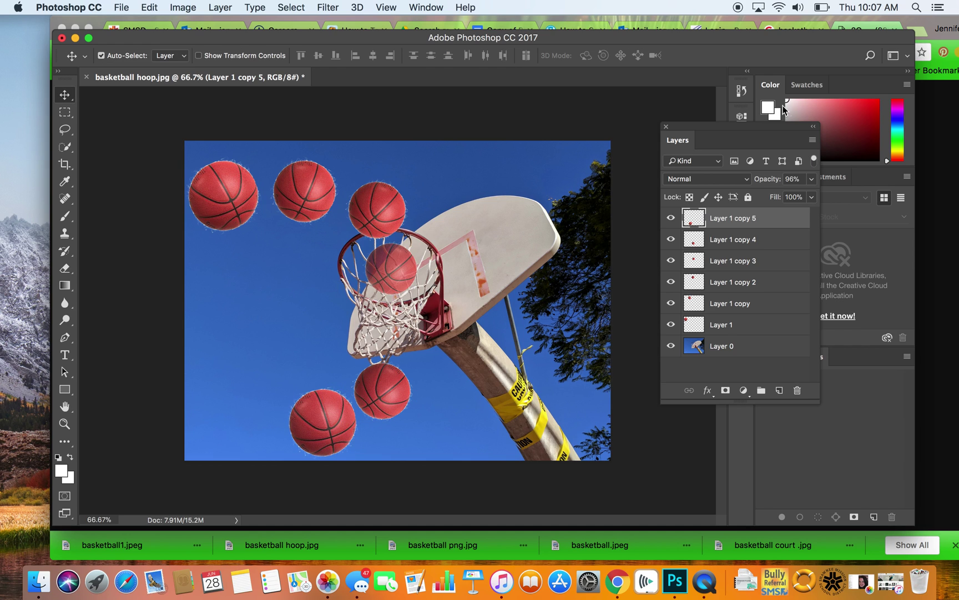
Duplicate the Layer 1 copy 5 ball and place the copy further to the lower left, partly beyond the photo's bottom edge
{"action": "left_click_drag", "start_coordinate": [763, 222], "coordinate": [796, 393]}
{"action": "key", "text": "super+z"}
{"action": "left_click_drag", "start_coordinate": [748, 221], "coordinate": [779, 391]}
{"action": "left_click_drag", "start_coordinate": [308, 444], "coordinate": [246, 477]}
Toggle the visibility of the layers from Layer 1 copy 6 down to Layer 1 copy 3 to check which ball each holds
{"action": "left_click", "coordinate": [672, 218]}
{"action": "left_click", "coordinate": [671, 240]}
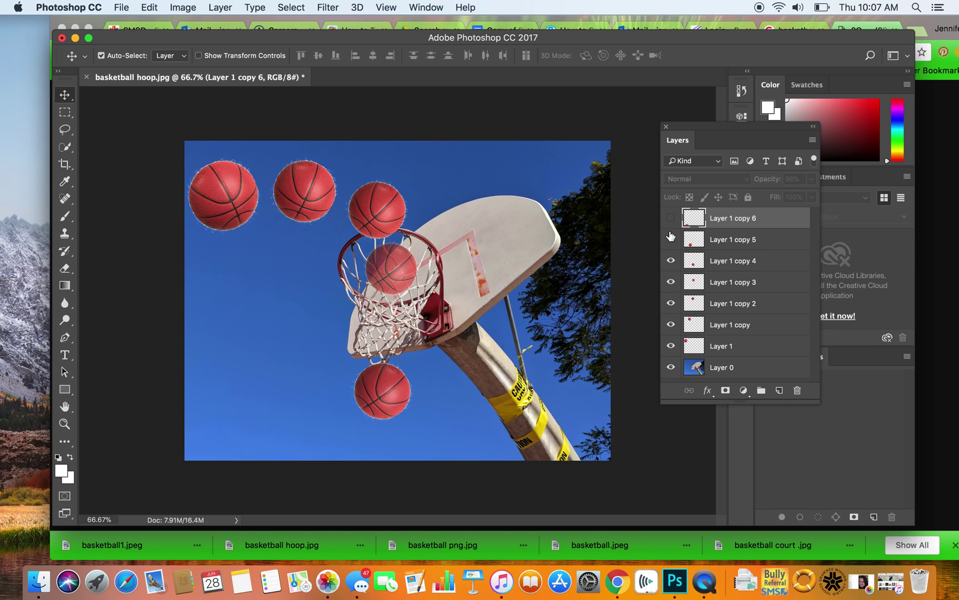
{"action": "left_click", "coordinate": [671, 217]}
{"action": "left_click", "coordinate": [671, 239]}
{"action": "left_click", "coordinate": [670, 261]}
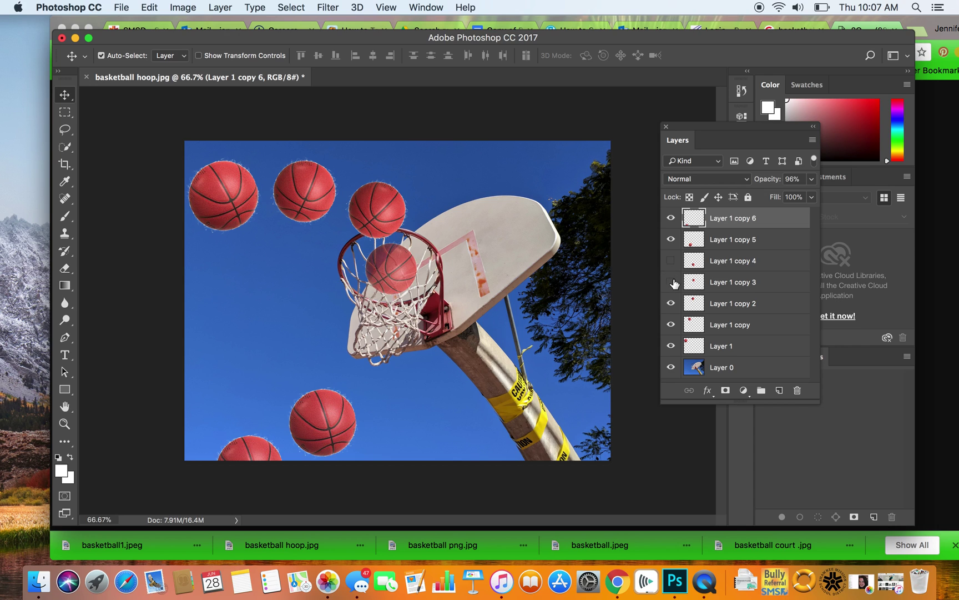
{"action": "left_click", "coordinate": [670, 281]}
{"action": "left_click", "coordinate": [671, 260]}
{"action": "left_click", "coordinate": [671, 282]}
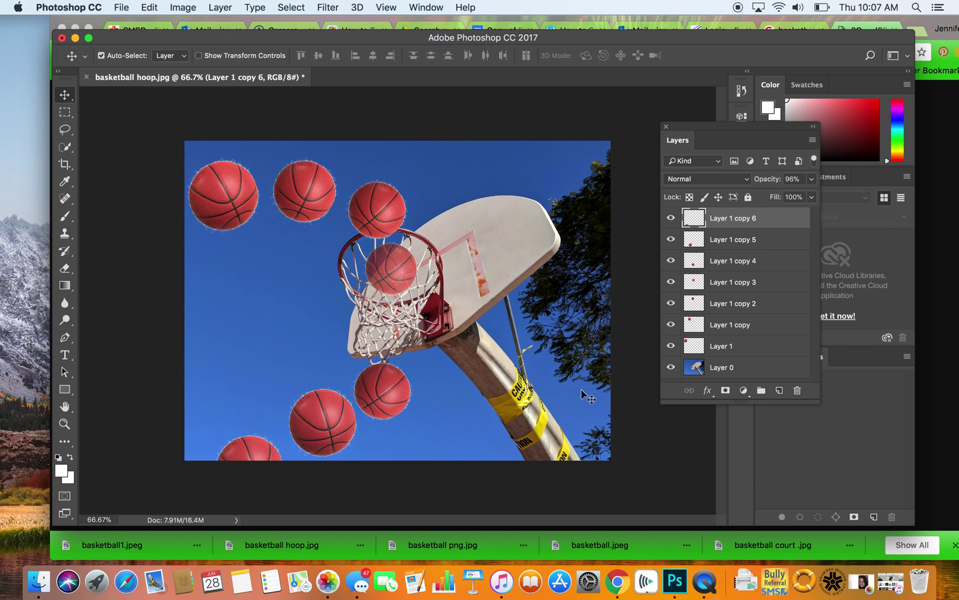
Lower and slightly enlarge the ball inside the net, and raise the ball beneath it to overlap the net's lower end
{"action": "left_click", "coordinate": [387, 292]}
{"action": "left_click_drag", "start_coordinate": [387, 293], "coordinate": [389, 303]}
{"action": "key", "text": "super+t"}
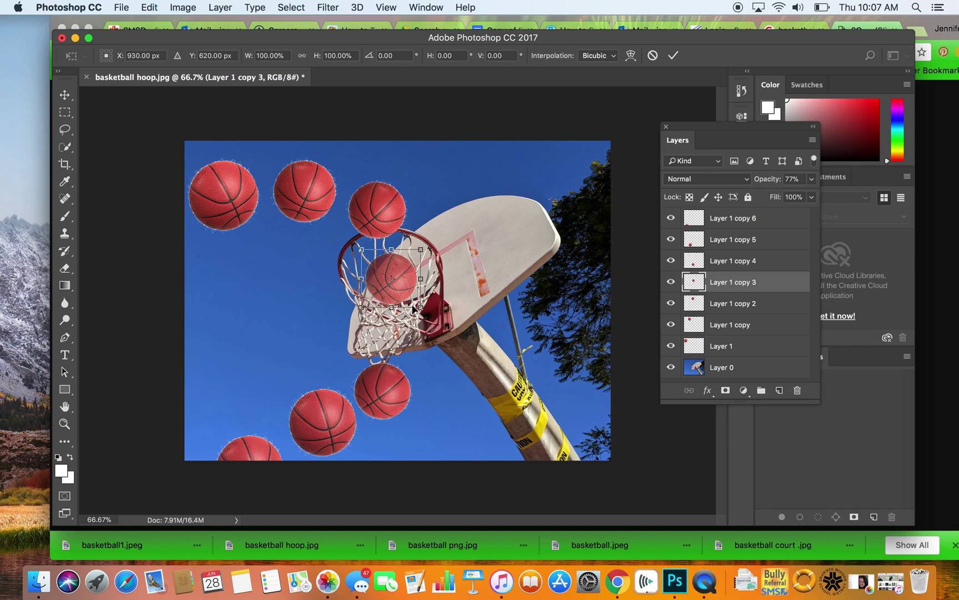
{"action": "left_click_drag", "start_coordinate": [421, 305], "coordinate": [396, 302]}
{"action": "key", "text": "Return"}
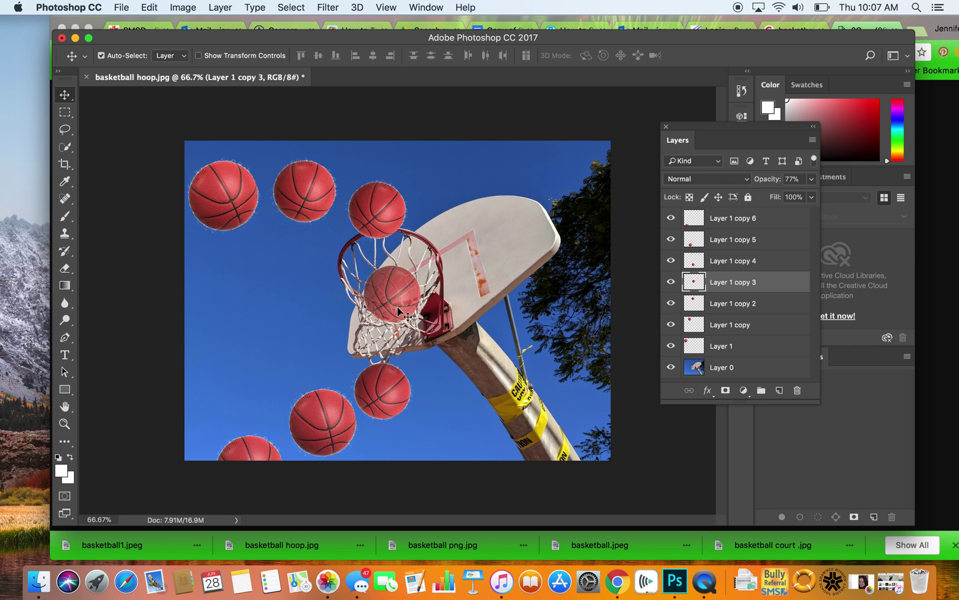
{"action": "left_click_drag", "start_coordinate": [388, 389], "coordinate": [382, 361]}
Shrink the Layer 1 copy 5 ball, second from last in the falling path, slightly
{"action": "left_click", "coordinate": [332, 422]}
{"action": "key", "text": "super+t"}
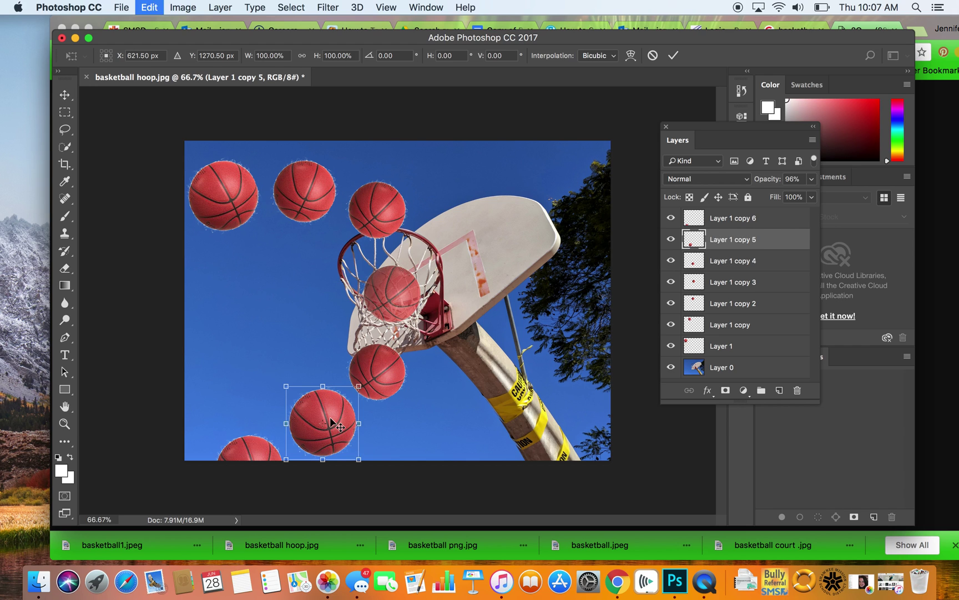
{"action": "left_click_drag", "start_coordinate": [359, 456], "coordinate": [349, 480]}
{"action": "key", "text": "Return"}
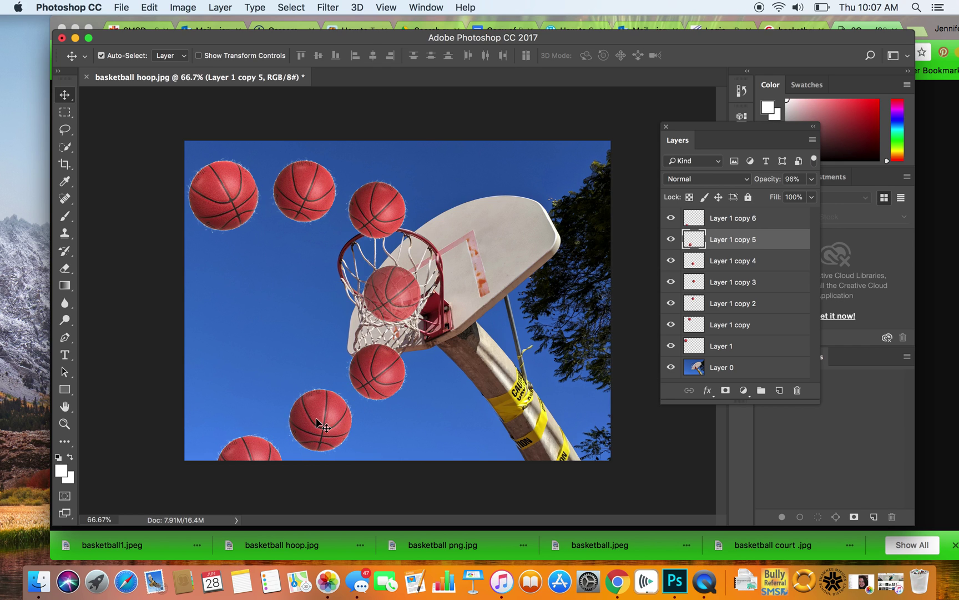
{"action": "key", "text": "super+t"}
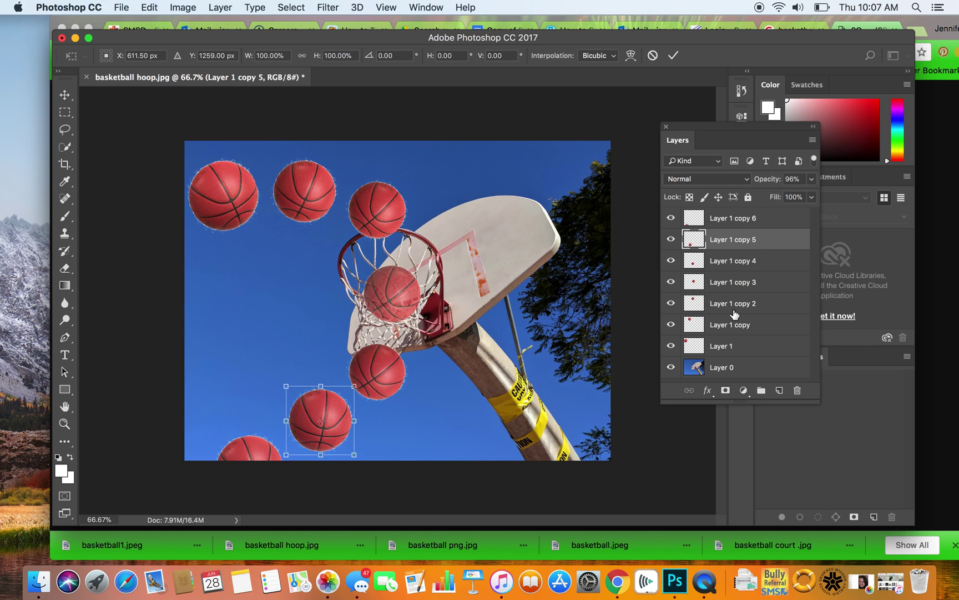
{"action": "key", "text": "Return"}
Select the ball layers one by one, from Layer 1 copy 6 down to Layer 1 copy, to review each ball's separate layer
{"action": "left_click", "coordinate": [747, 283]}
{"action": "left_click", "coordinate": [741, 262]}
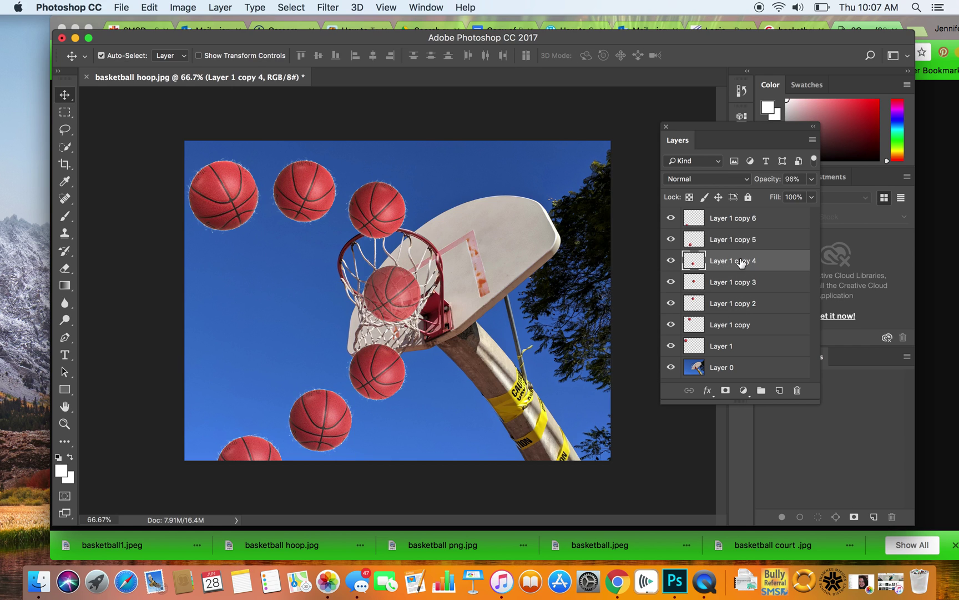
{"action": "left_click", "coordinate": [741, 327]}
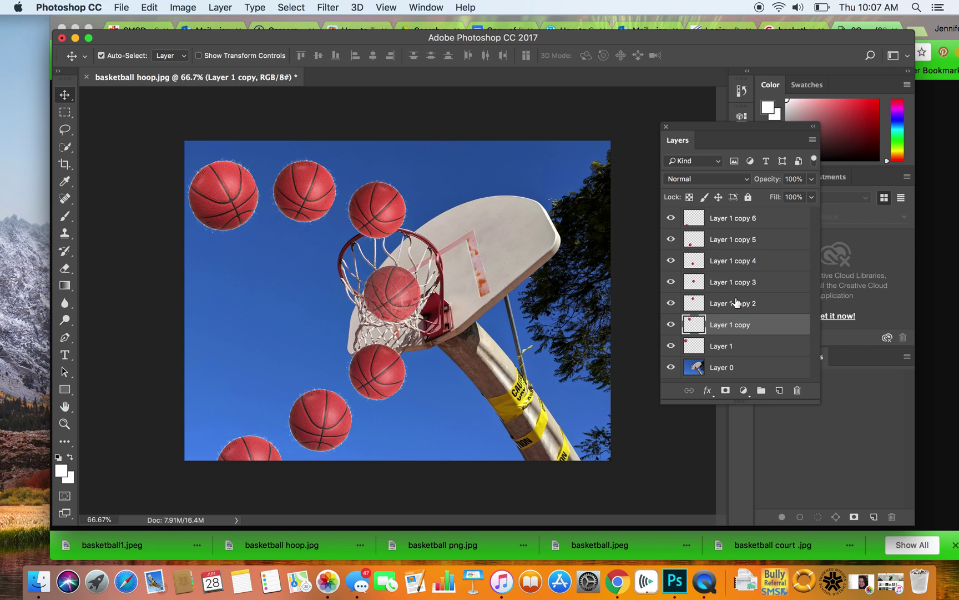
{"action": "key", "text": "super+t"}
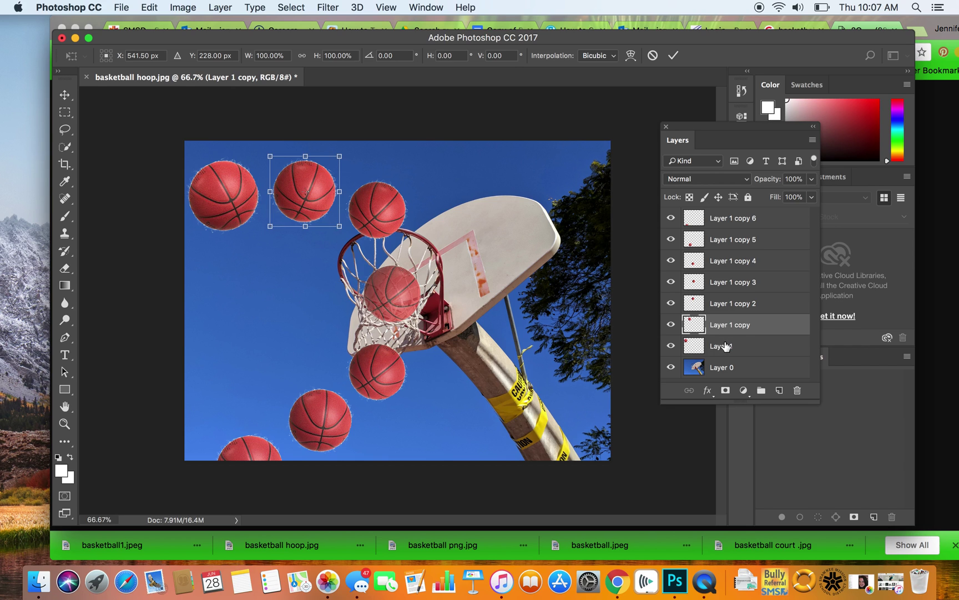
{"action": "key", "text": "Return"}
{"action": "left_click", "coordinate": [742, 291]}
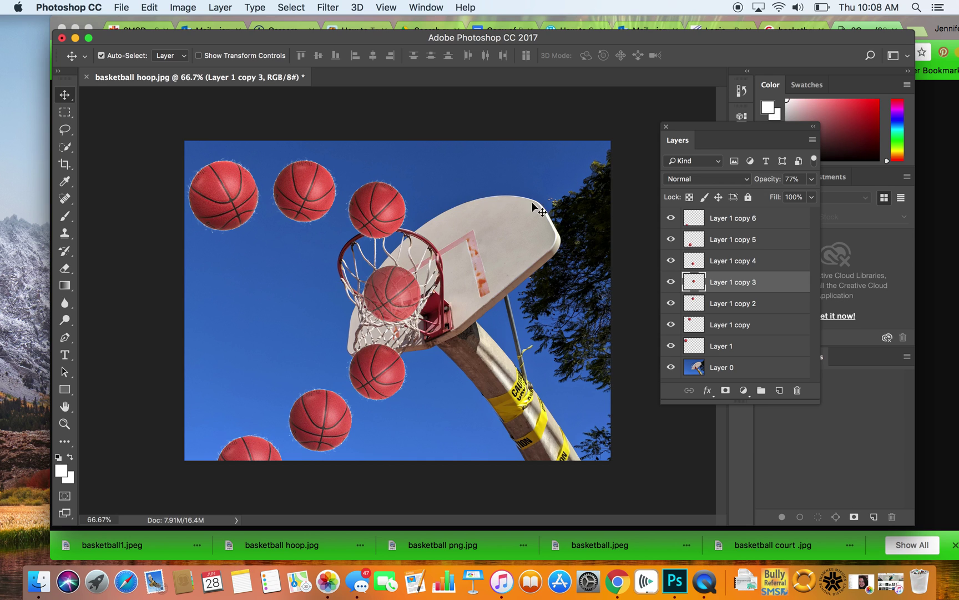
{"action": "left_click", "coordinate": [741, 240]}
{"action": "left_click", "coordinate": [749, 264]}
{"action": "left_click", "coordinate": [753, 283]}
{"action": "left_click", "coordinate": [749, 303]}
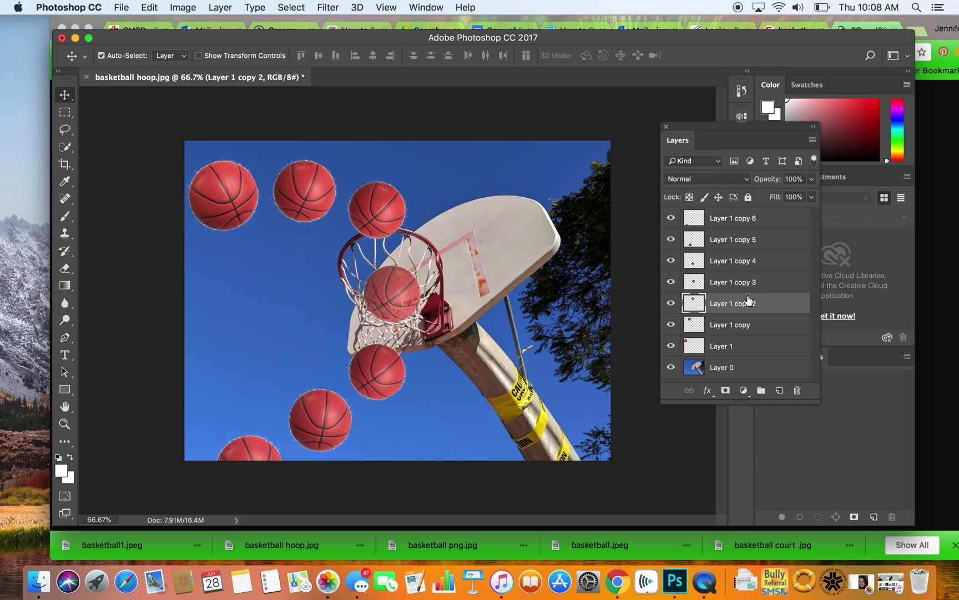
{"action": "left_click", "coordinate": [740, 226]}
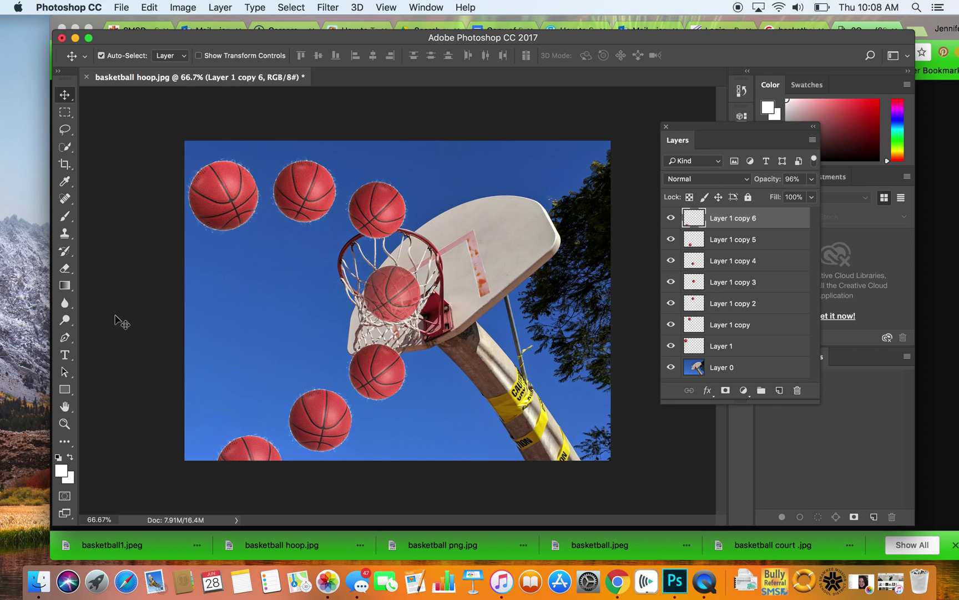
Create a text box overlapping the photo's left edge with the letter E in white at 150 pt
{"action": "left_click", "coordinate": [66, 356]}
{"action": "left_click_drag", "start_coordinate": [105, 449], "coordinate": [213, 313]}
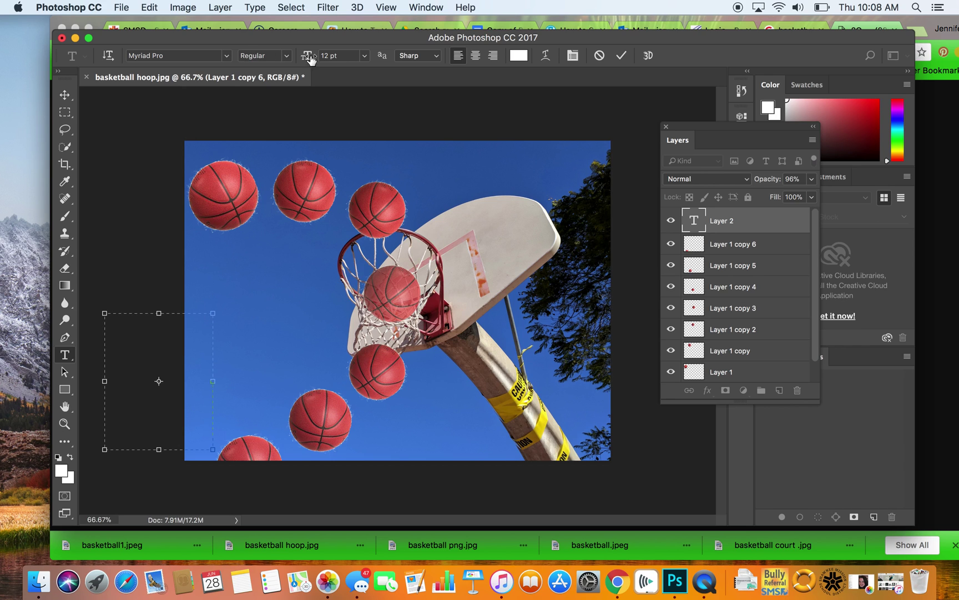
{"action": "left_click", "coordinate": [365, 56]}
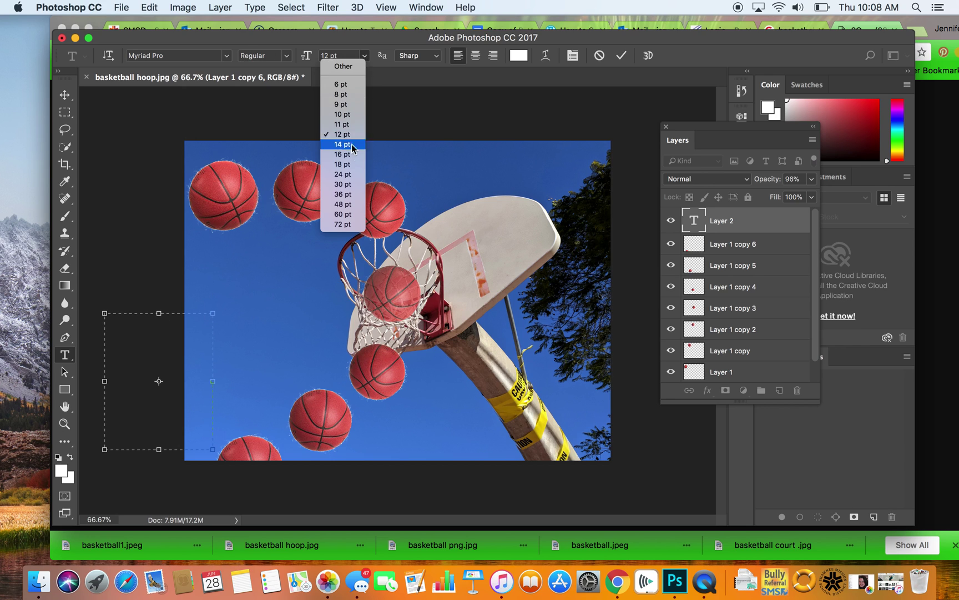
{"action": "left_click", "coordinate": [342, 223]}
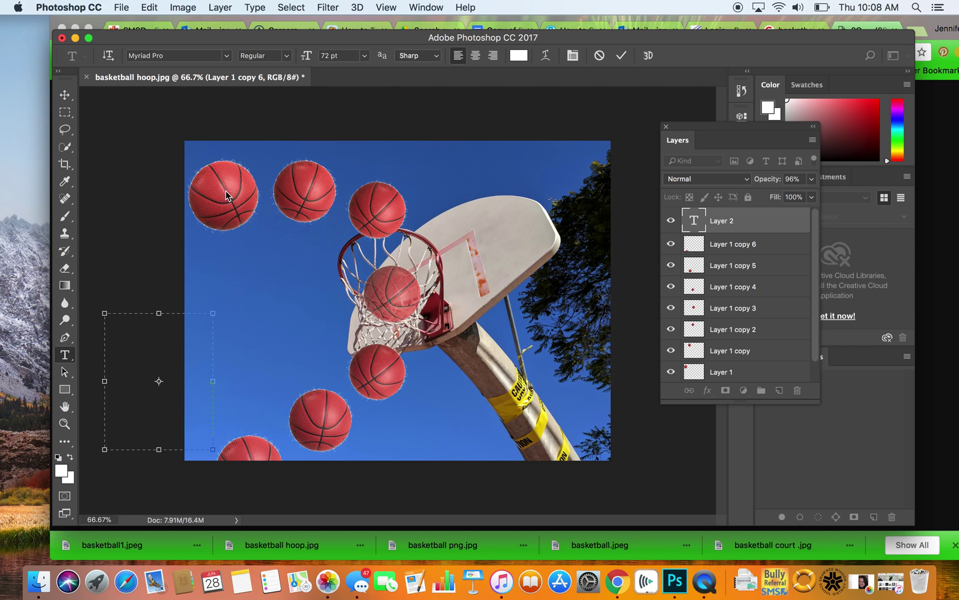
{"action": "left_click", "coordinate": [311, 57]}
{"action": "type", "text": "150"}
{"action": "left_click_drag", "start_coordinate": [123, 327], "coordinate": [96, 329]}
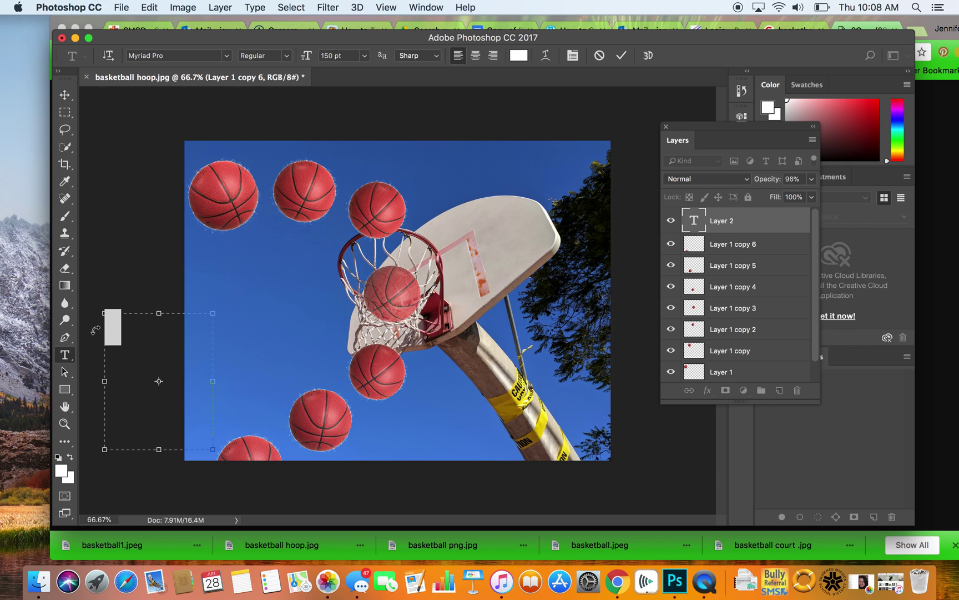
{"action": "left_click", "coordinate": [63, 471]}
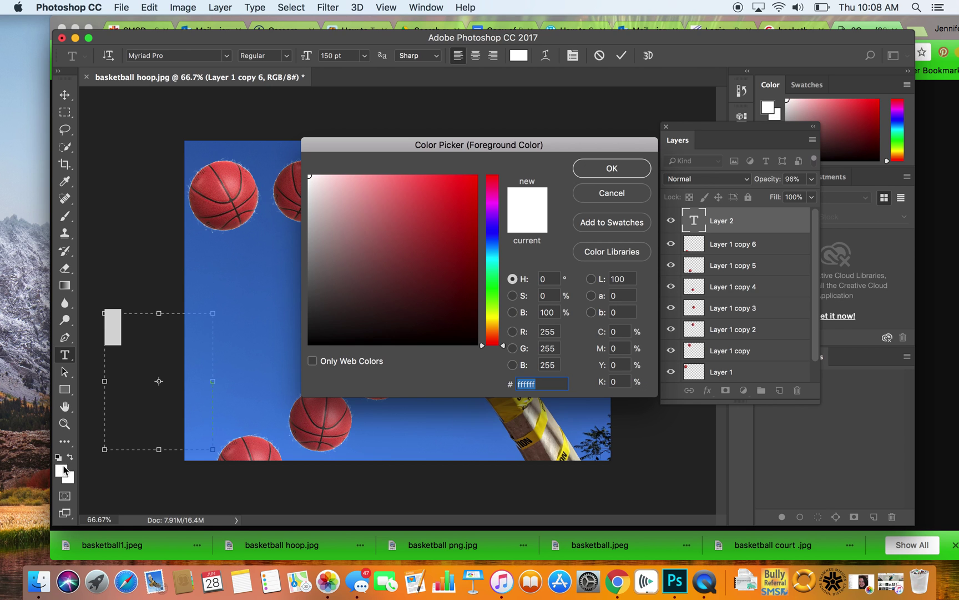
{"action": "left_click", "coordinate": [613, 172]}
Try to move the letter onto the photo, and delete the E text layer while keeping the Layer 0 background
{"action": "left_click", "coordinate": [64, 94]}
{"action": "left_click_drag", "start_coordinate": [133, 364], "coordinate": [302, 313]}
{"action": "left_click_drag", "start_coordinate": [734, 227], "coordinate": [797, 388]}
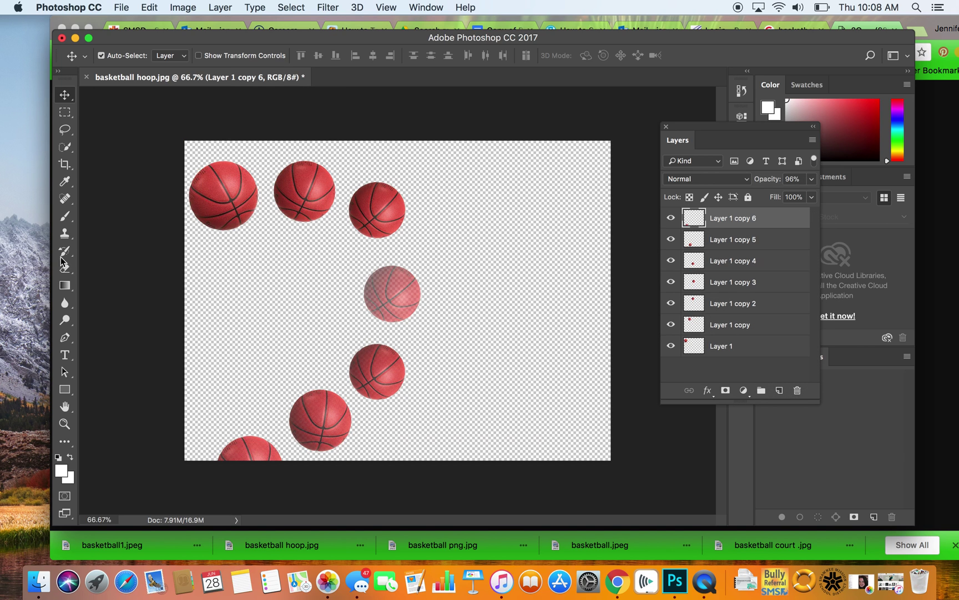
{"action": "key", "text": "super+z"}
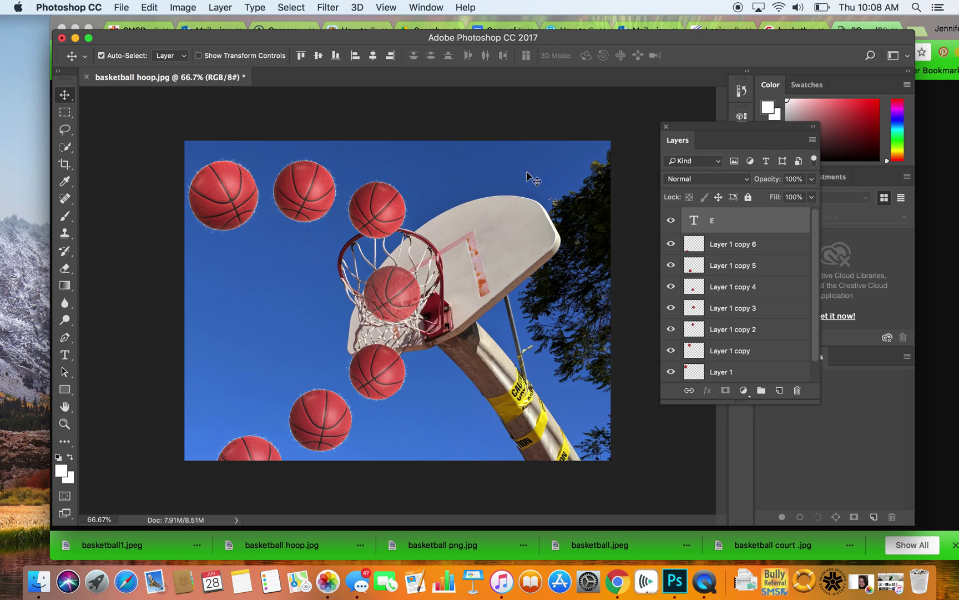
{"action": "left_click", "coordinate": [717, 222]}
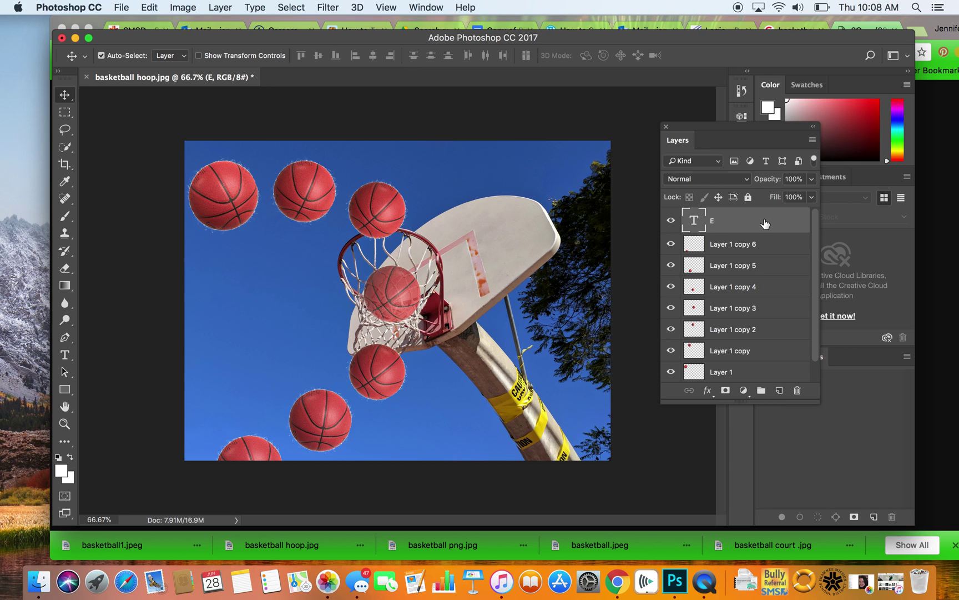
{"action": "left_click", "coordinate": [798, 391]}
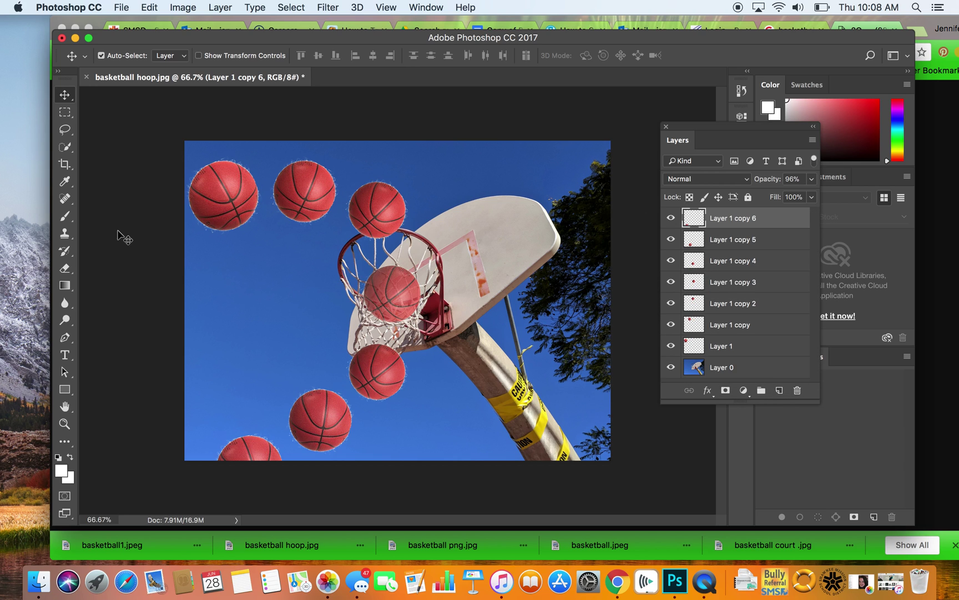
Set the Type tool to white text color and the Helvetica Neue font
{"action": "left_click", "coordinate": [66, 356]}
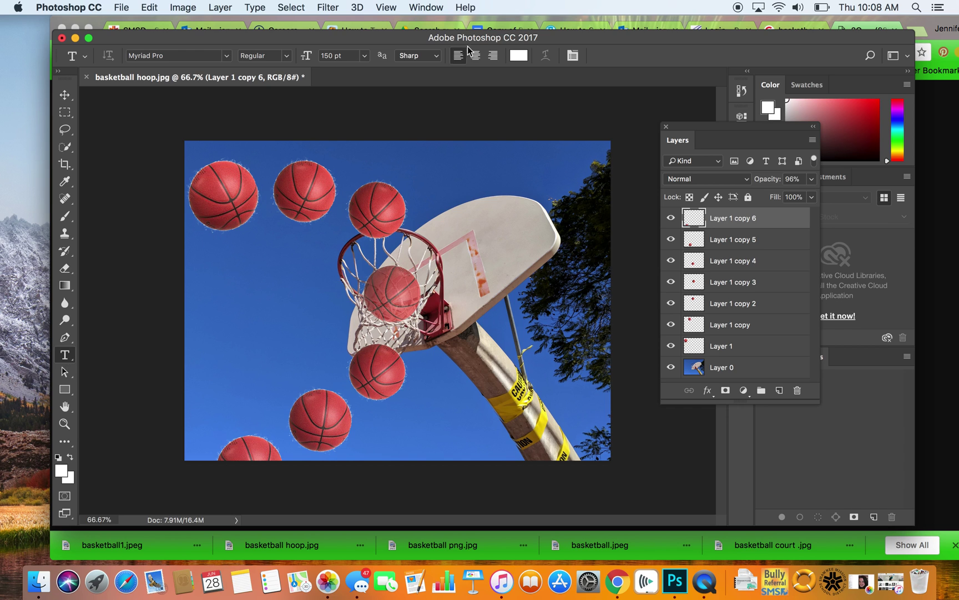
{"action": "left_click", "coordinate": [514, 55]}
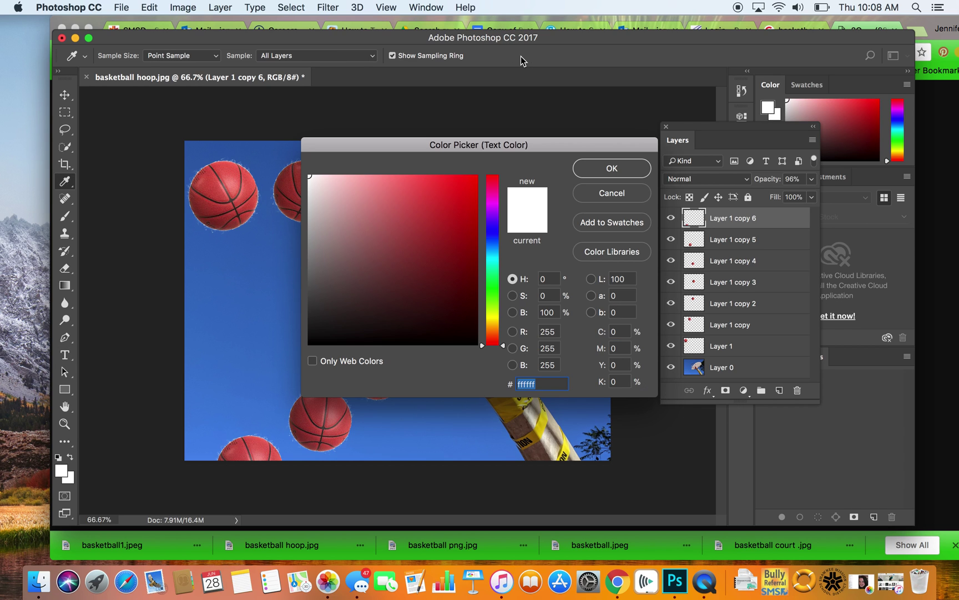
{"action": "left_click", "coordinate": [596, 176]}
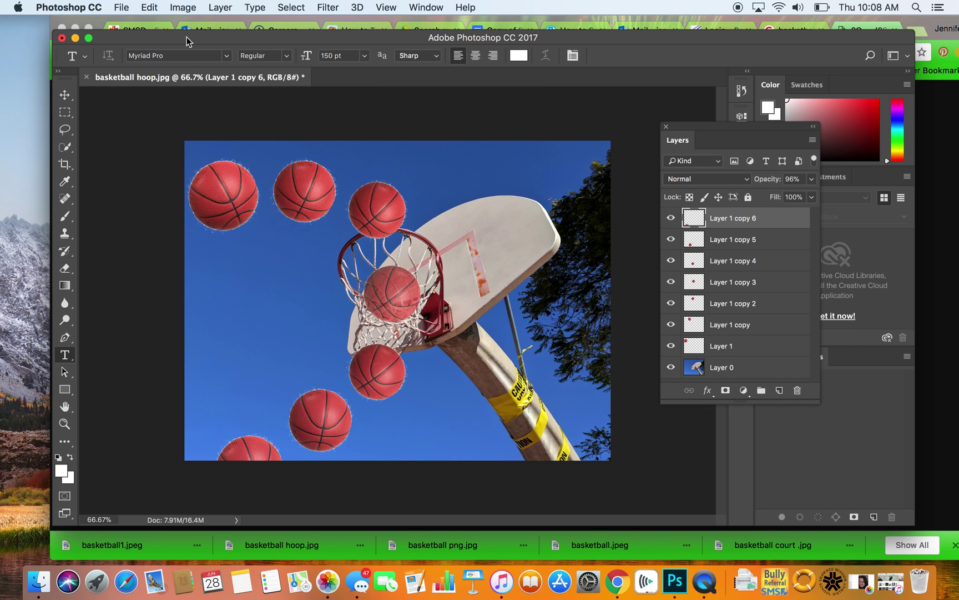
{"action": "left_click", "coordinate": [226, 55]}
{"action": "scroll", "coordinate": [311, 310], "scroll_direction": "down", "scroll_amount": 5}
{"action": "scroll", "coordinate": [311, 308], "scroll_direction": "down", "scroll_amount": 15}
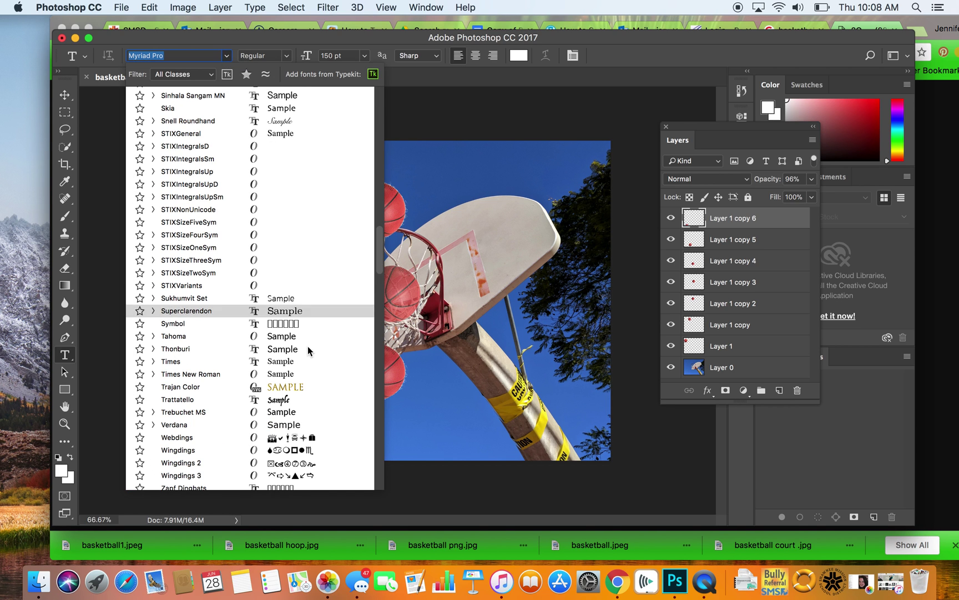
{"action": "scroll", "coordinate": [307, 353], "scroll_direction": "down", "scroll_amount": 10}
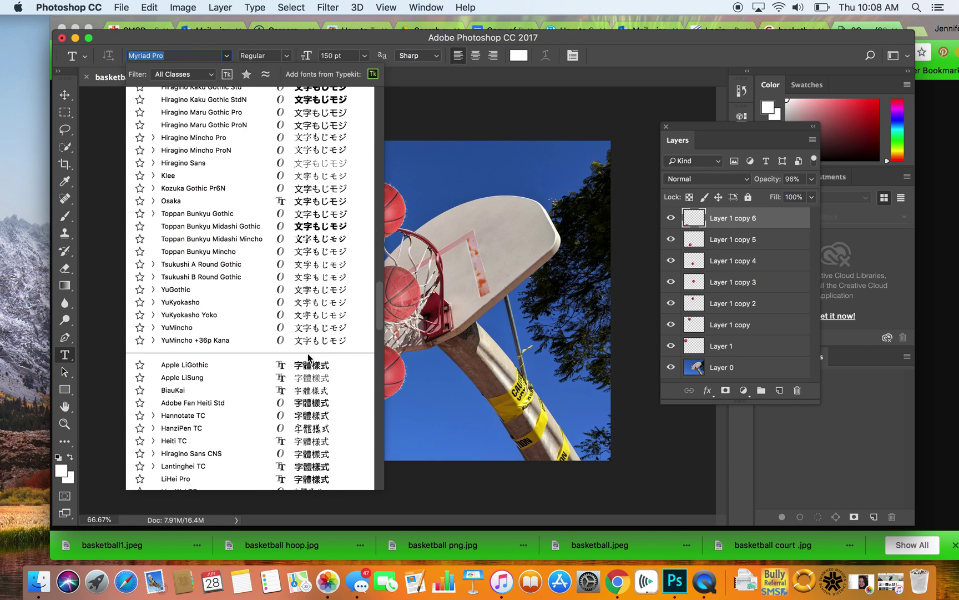
{"action": "scroll", "coordinate": [308, 358], "scroll_direction": "up", "scroll_amount": 20}
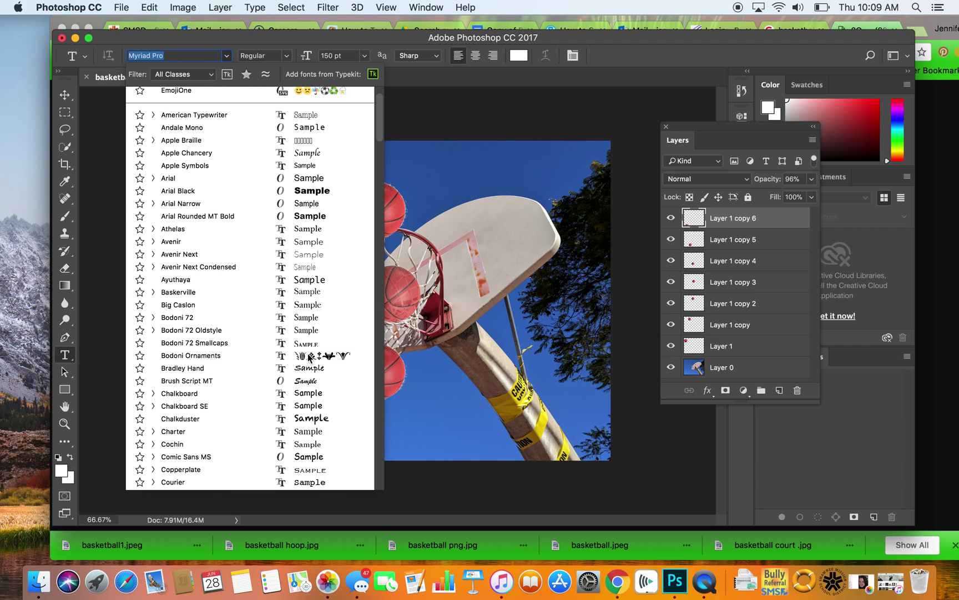
{"action": "scroll", "coordinate": [309, 357], "scroll_direction": "up", "scroll_amount": 2}
{"action": "scroll", "coordinate": [308, 357], "scroll_direction": "down", "scroll_amount": 10}
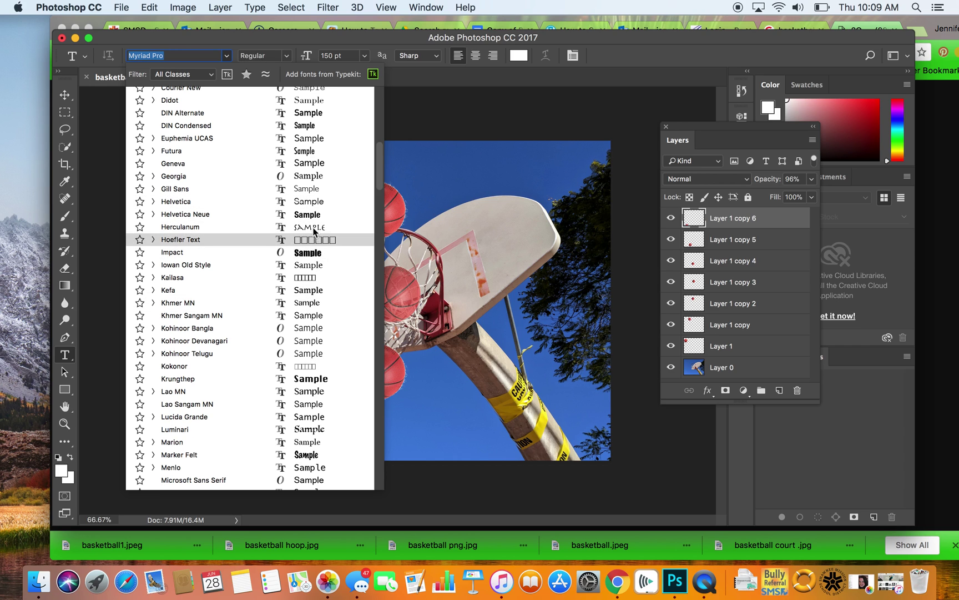
{"action": "left_click", "coordinate": [312, 215]}
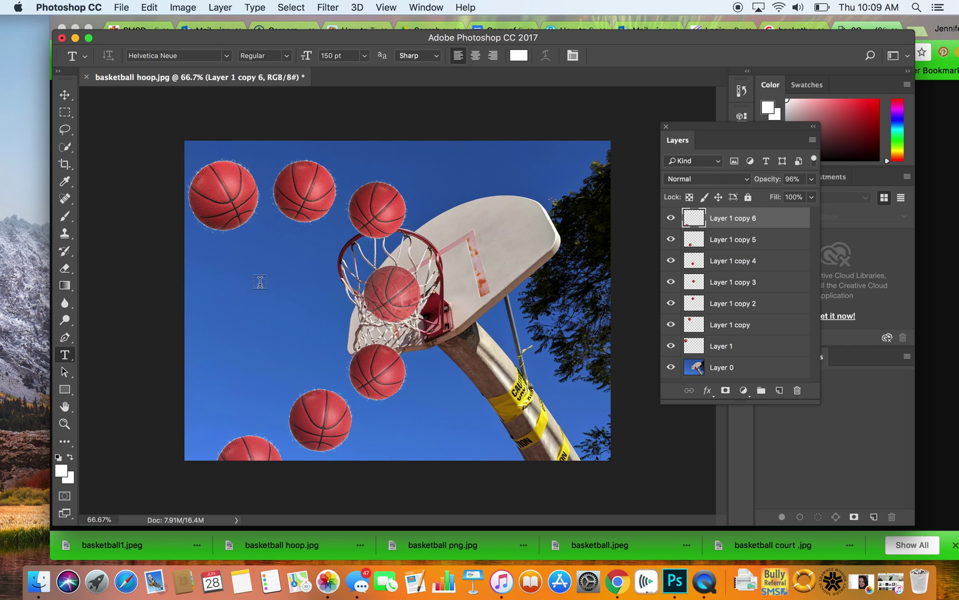
Add the letter E at 400 pt in a text box on the sky beside the net and shift it slightly down toward the net
{"action": "left_click_drag", "start_coordinate": [213, 260], "coordinate": [339, 377]}
{"action": "type", "text": "E"}
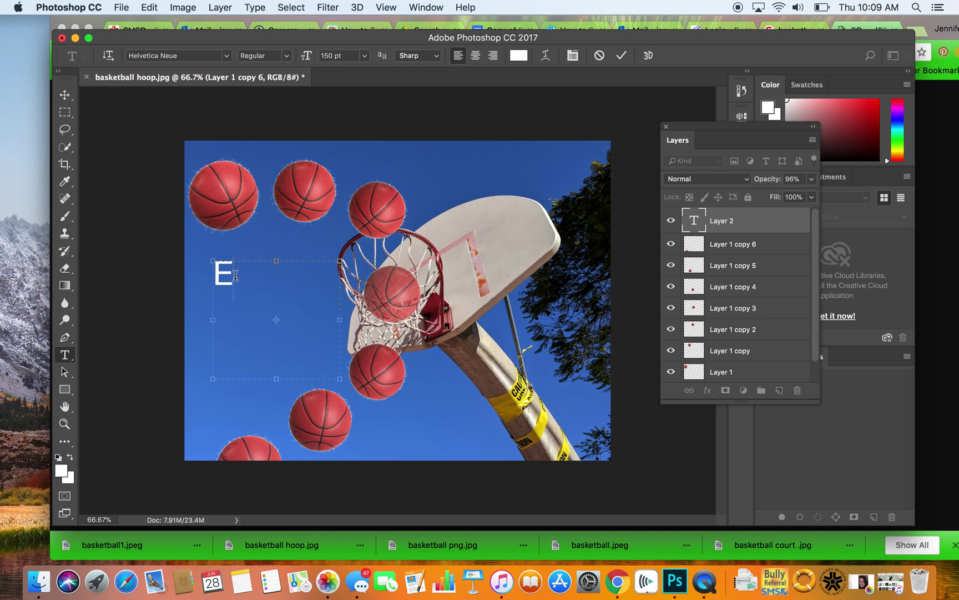
{"action": "left_click_drag", "start_coordinate": [236, 275], "coordinate": [216, 273]}
{"action": "left_click", "coordinate": [365, 55]}
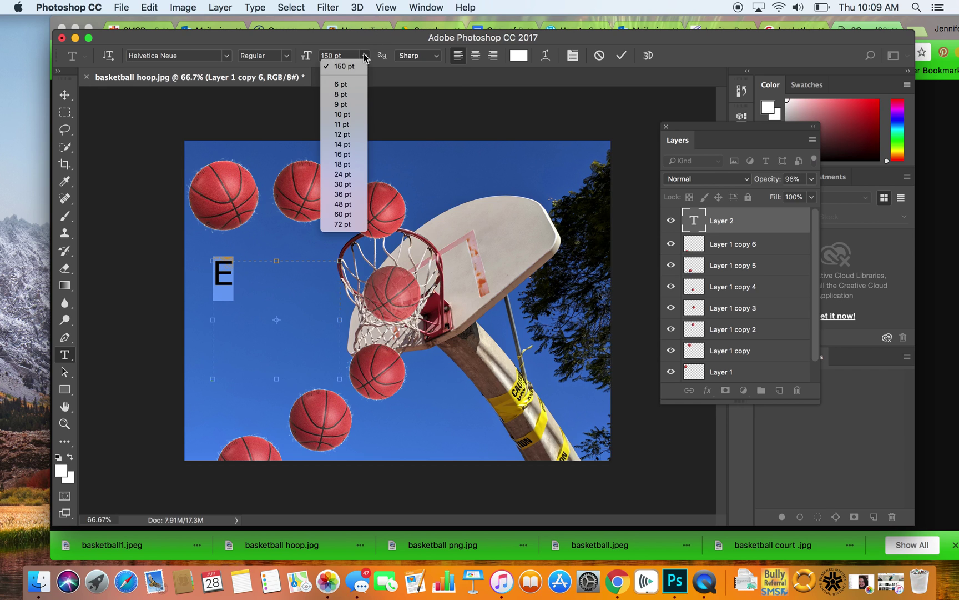
{"action": "left_click", "coordinate": [339, 62]}
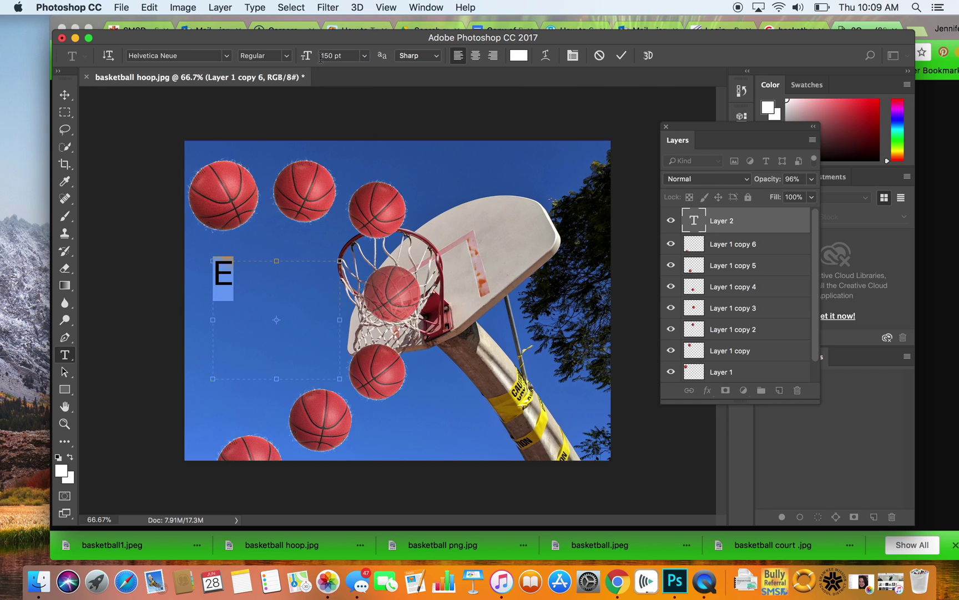
{"action": "left_click_drag", "start_coordinate": [305, 58], "coordinate": [322, 57]}
{"action": "type", "text": "400"}
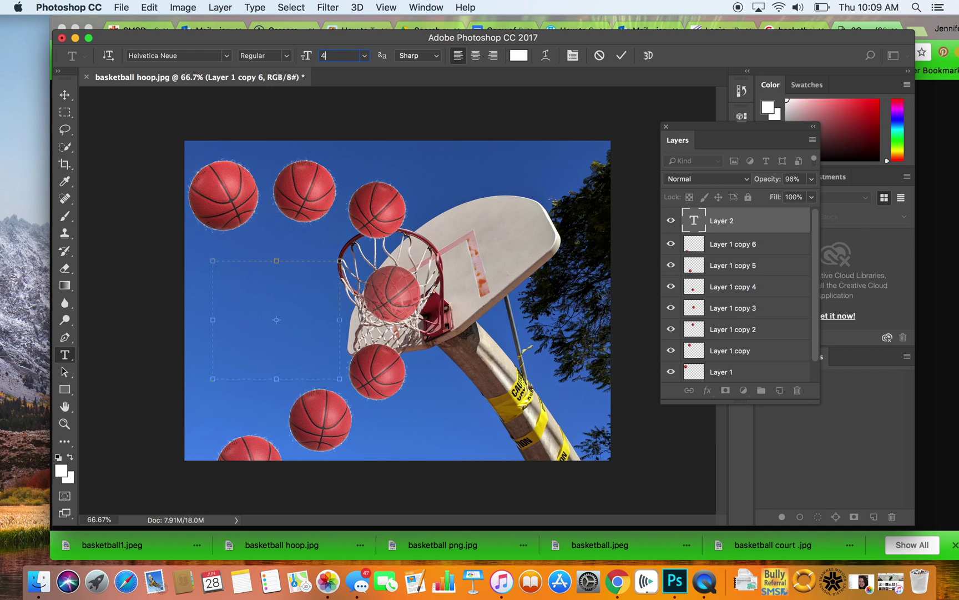
{"action": "left_click", "coordinate": [64, 94]}
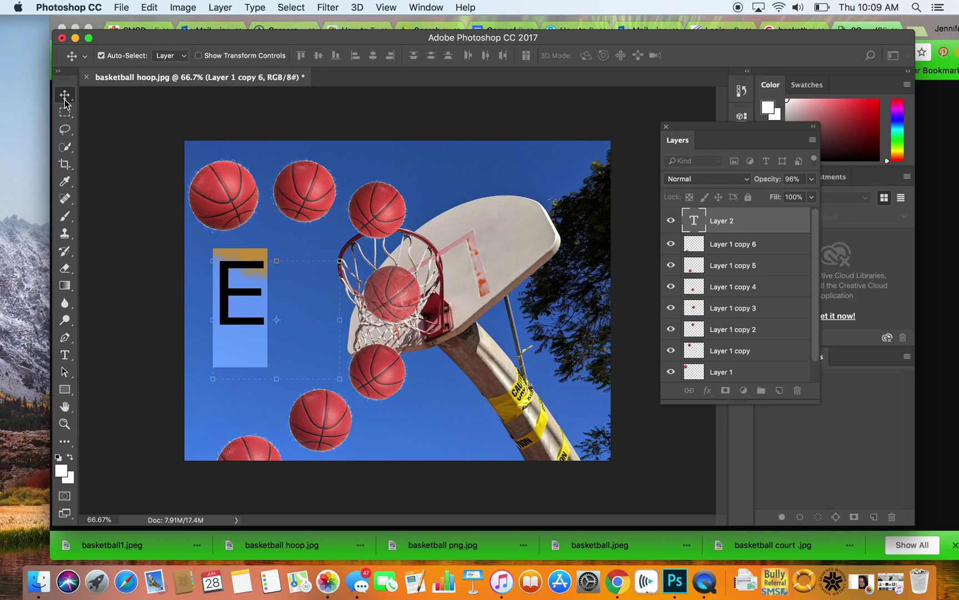
{"action": "left_click_drag", "start_coordinate": [240, 294], "coordinate": [256, 312]}
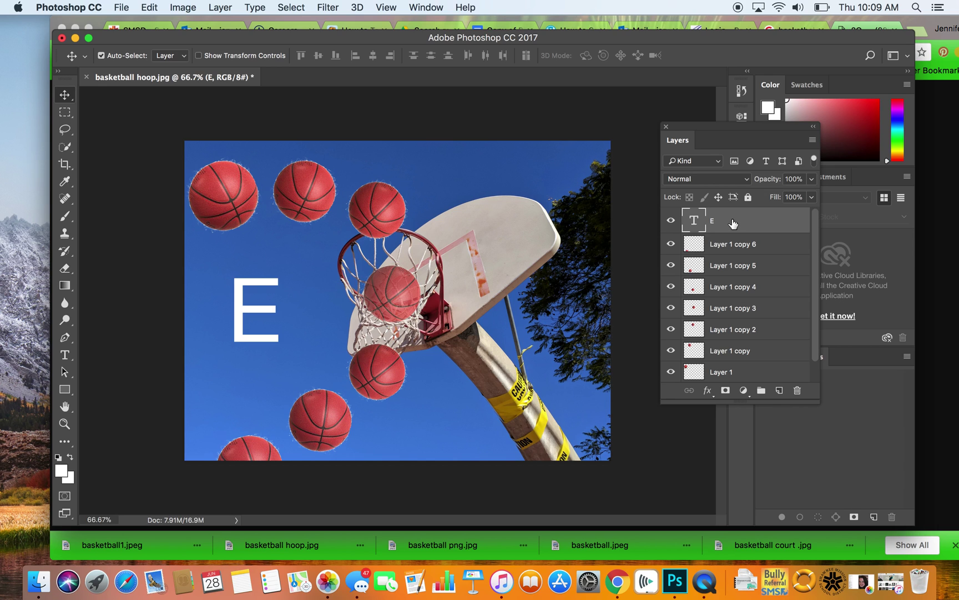
Duplicate the E text layer, change the copy's letter to A and place it directly over the E
{"action": "left_click_drag", "start_coordinate": [732, 223], "coordinate": [781, 391]}
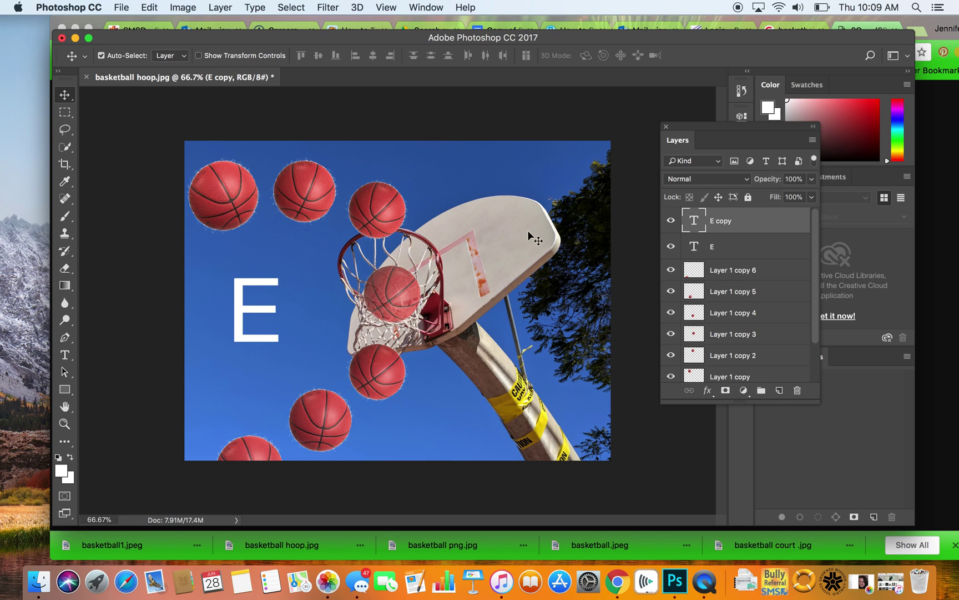
{"action": "left_click_drag", "start_coordinate": [240, 303], "coordinate": [208, 376]}
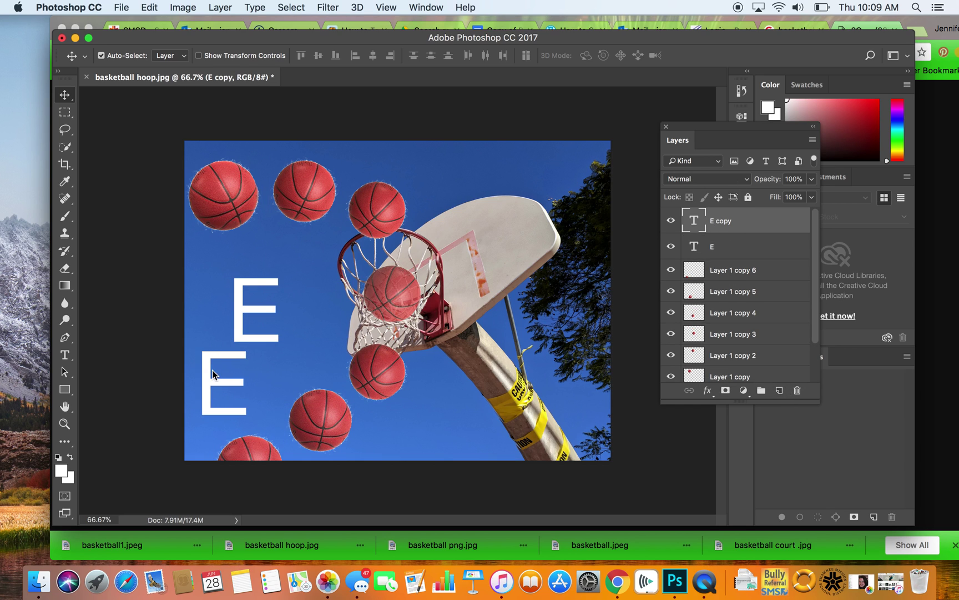
{"action": "left_click", "coordinate": [58, 355]}
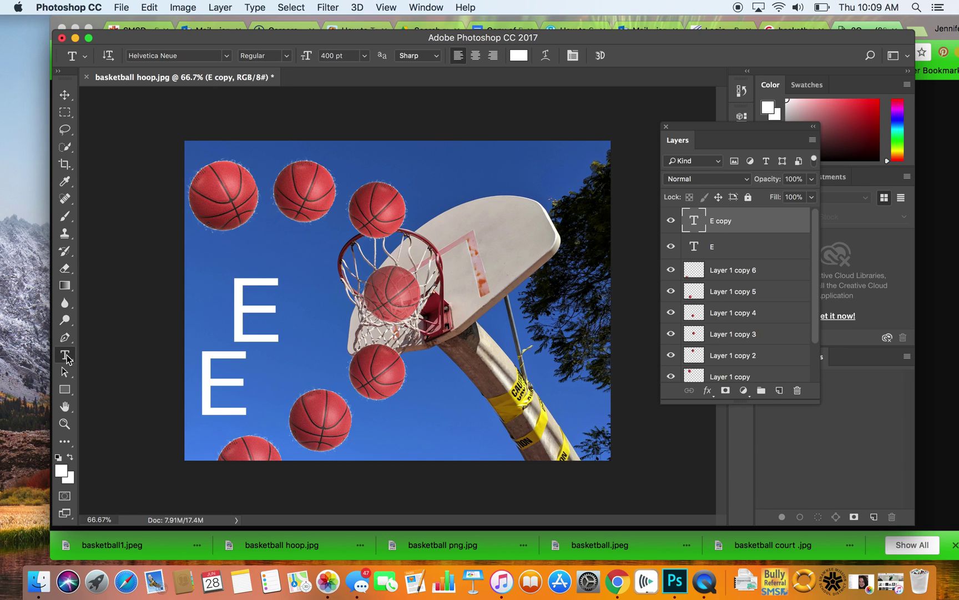
{"action": "double_click", "coordinate": [237, 379]}
{"action": "type", "text": "A"}
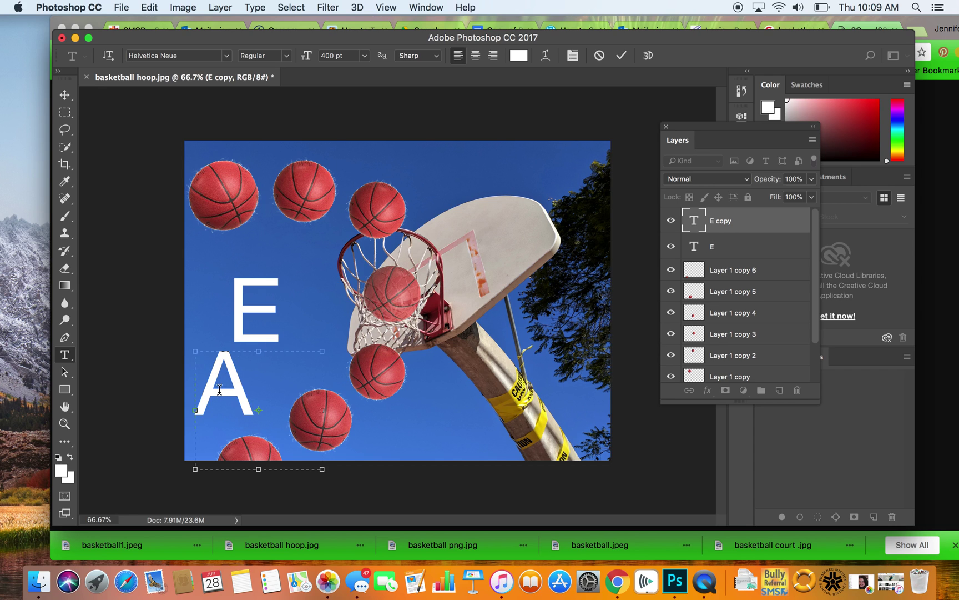
{"action": "left_click", "coordinate": [65, 95]}
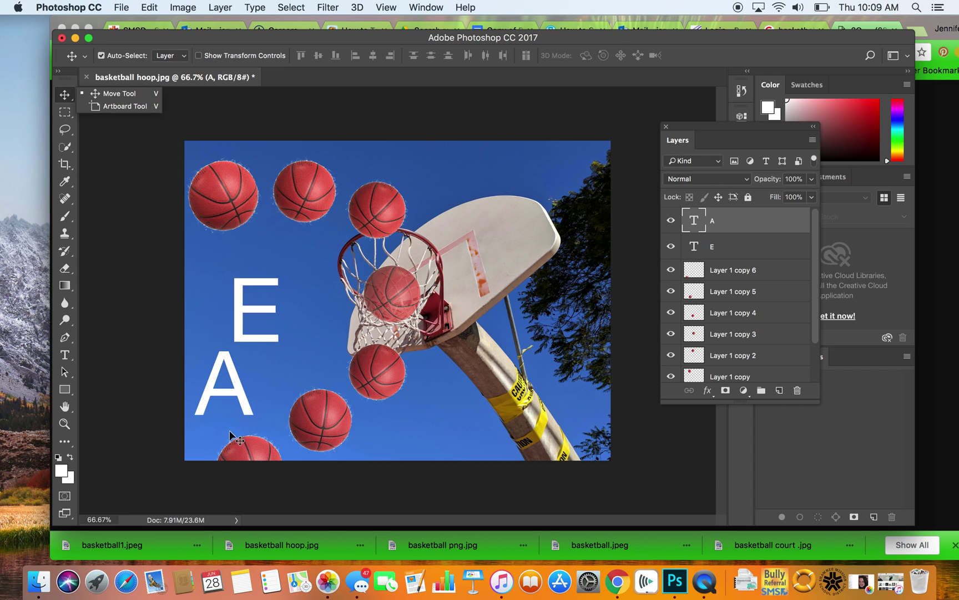
{"action": "left_click_drag", "start_coordinate": [240, 398], "coordinate": [269, 323]}
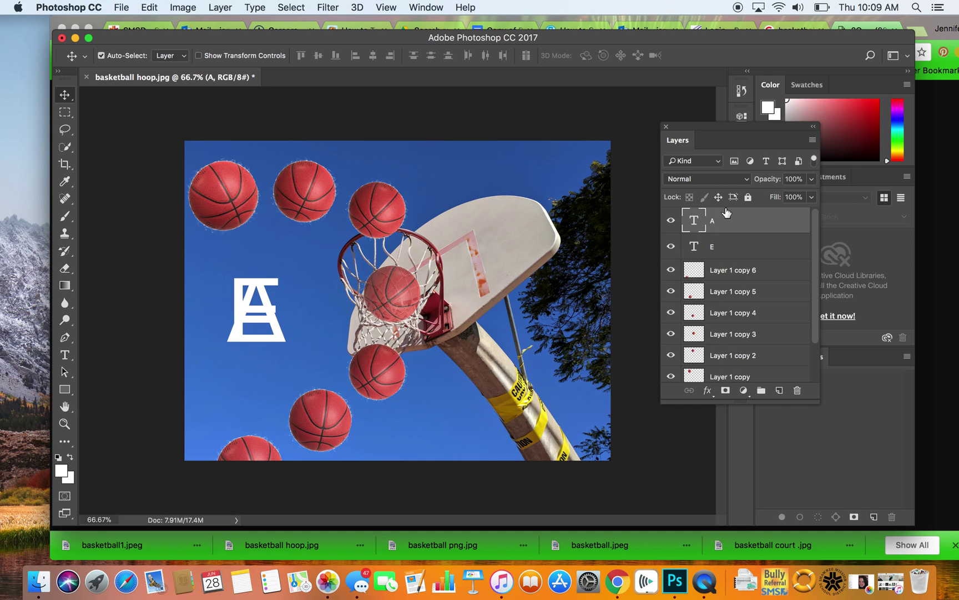
Duplicate the A text layer, replace the copy's letter with S and stack it on the other letters
{"action": "left_click_drag", "start_coordinate": [730, 222], "coordinate": [779, 390]}
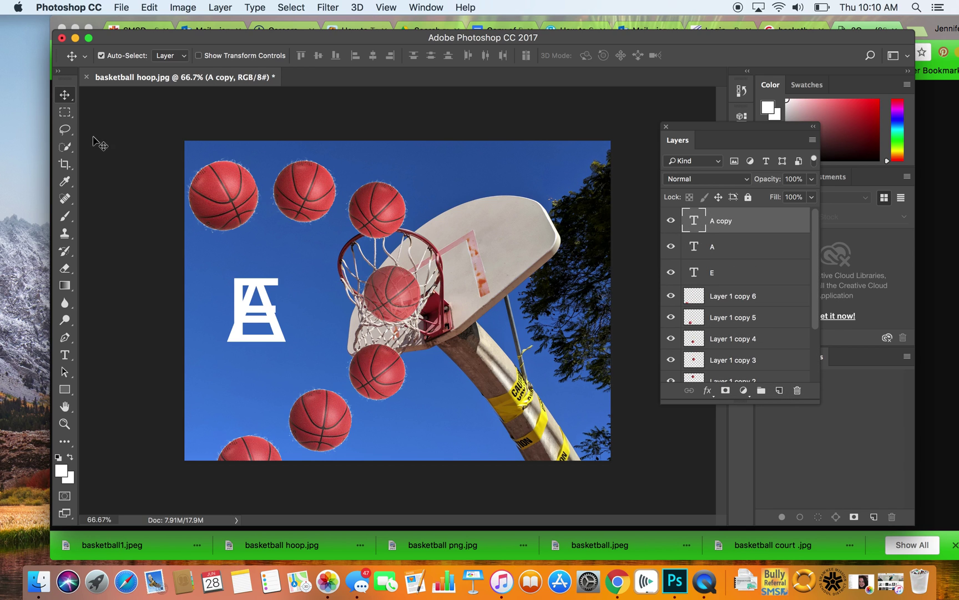
{"action": "left_click_drag", "start_coordinate": [243, 318], "coordinate": [222, 395]}
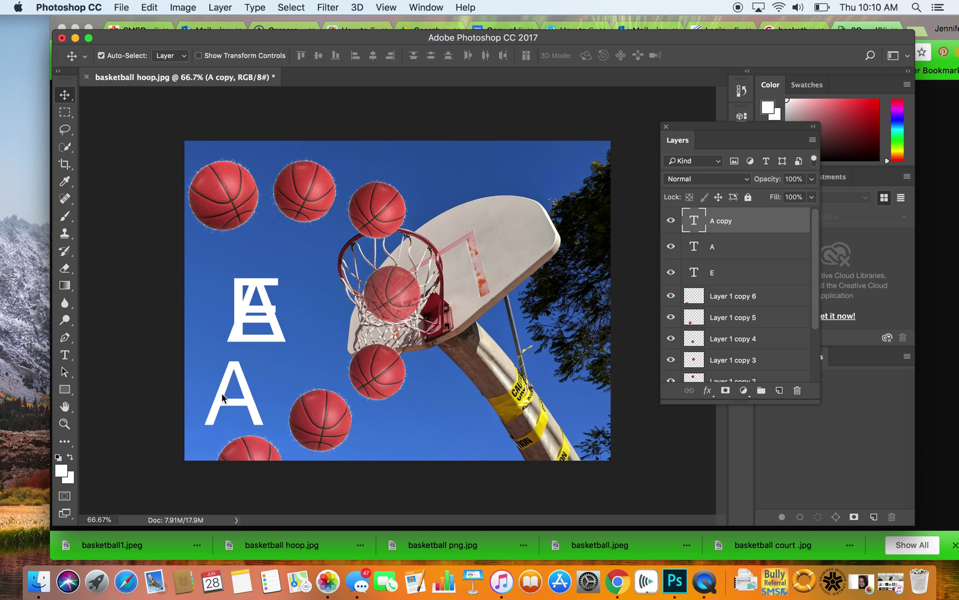
{"action": "key", "text": "t"}
{"action": "double_click", "coordinate": [222, 394]}
{"action": "type", "text": "S"}
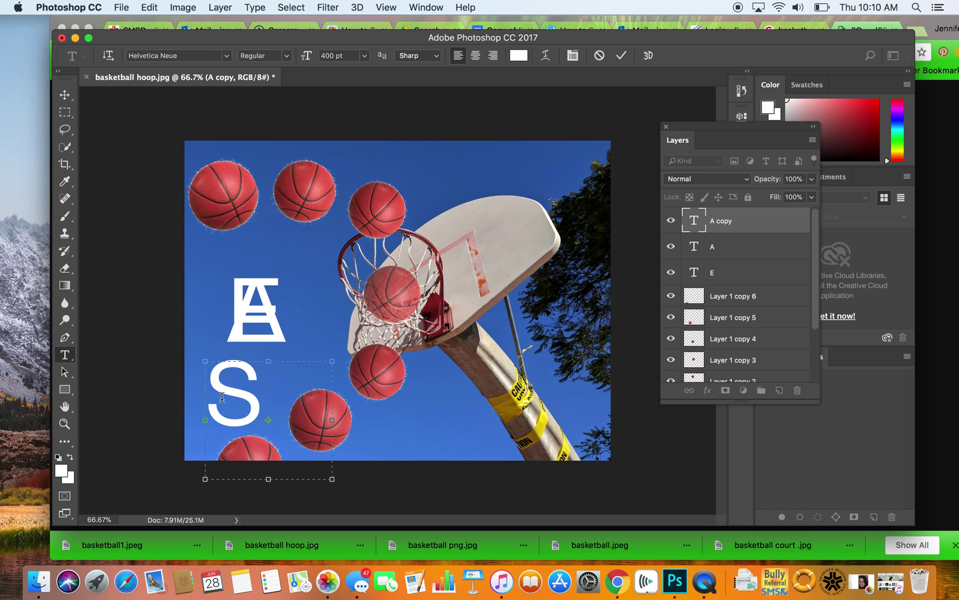
{"action": "left_click", "coordinate": [65, 95]}
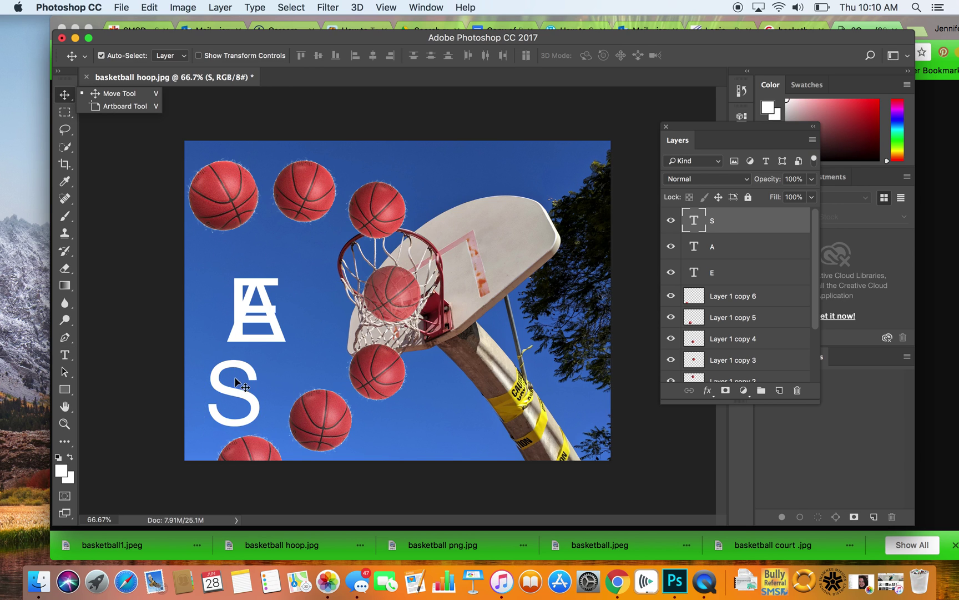
{"action": "left_click_drag", "start_coordinate": [237, 371], "coordinate": [262, 289]}
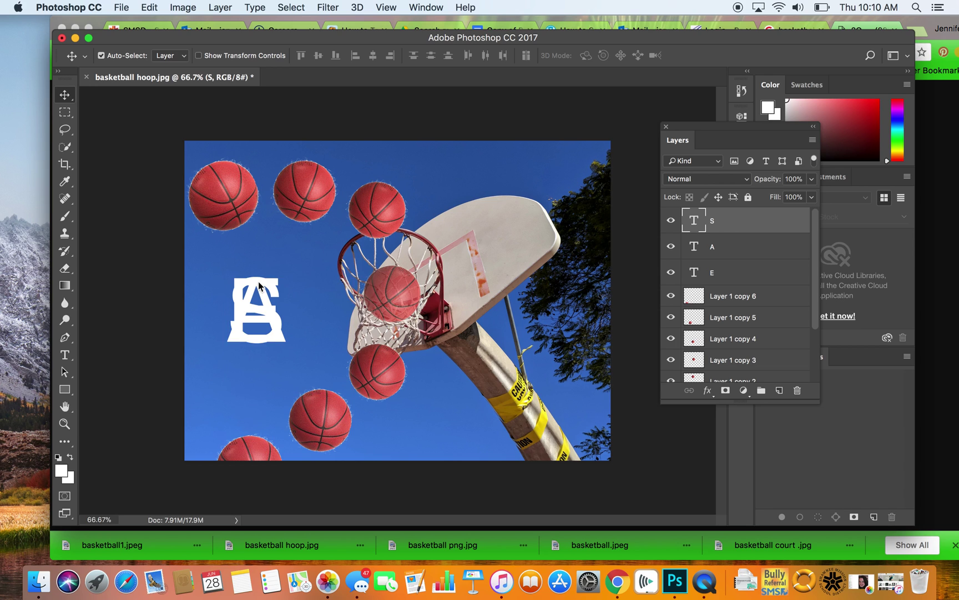
Duplicate the S text layer, change the copy's letter to T and align it over the stacked letters
{"action": "left_click_drag", "start_coordinate": [736, 215], "coordinate": [783, 390]}
{"action": "left_click_drag", "start_coordinate": [244, 311], "coordinate": [216, 396]}
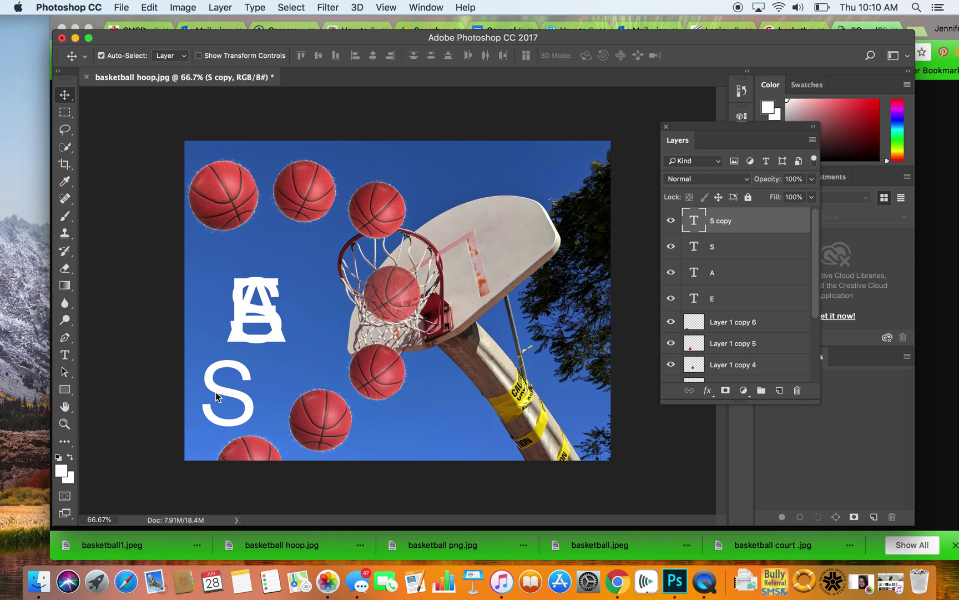
{"action": "key", "text": "t"}
{"action": "double_click", "coordinate": [216, 395]}
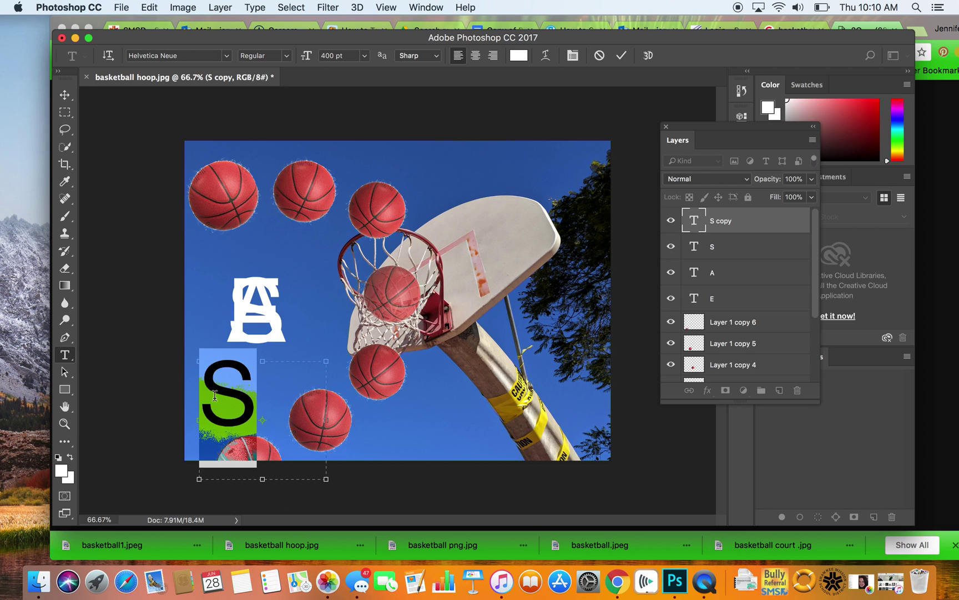
{"action": "type", "text": "T"}
{"action": "left_click", "coordinate": [66, 96]}
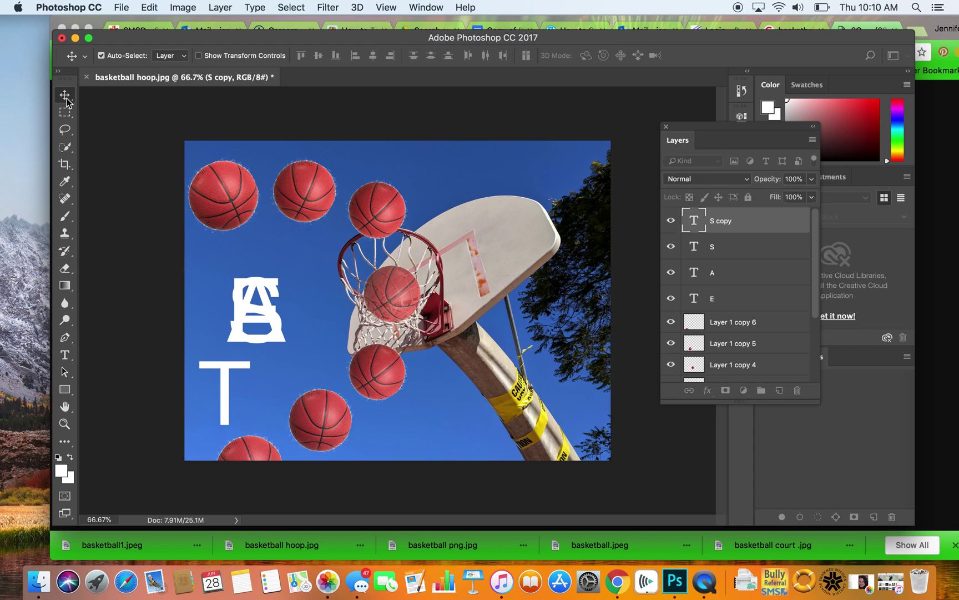
{"action": "left_click_drag", "start_coordinate": [225, 375], "coordinate": [256, 298]}
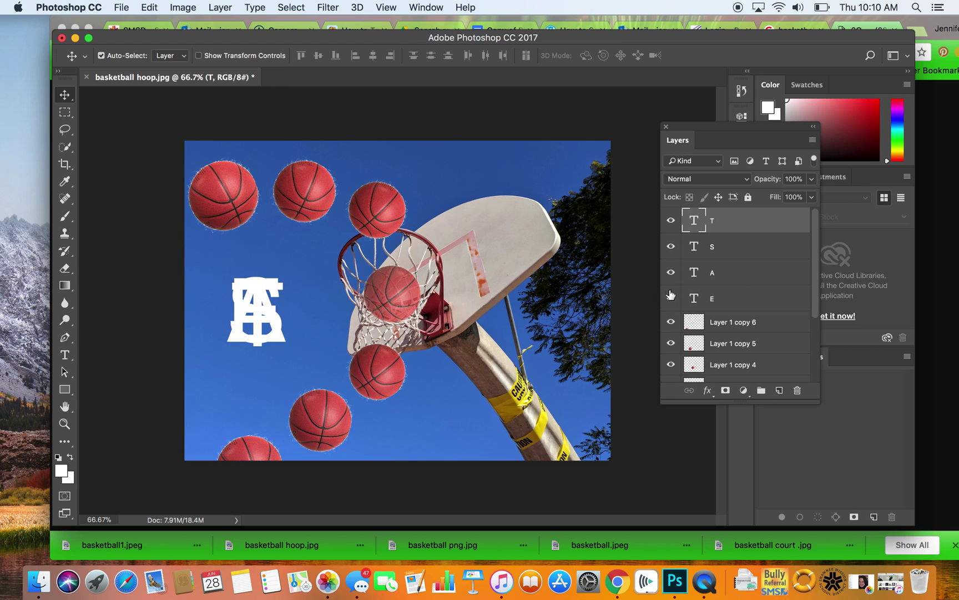
Hide the A, S and T text layers, leaving the E layer shown
{"action": "left_click", "coordinate": [670, 272]}
{"action": "left_click", "coordinate": [671, 246]}
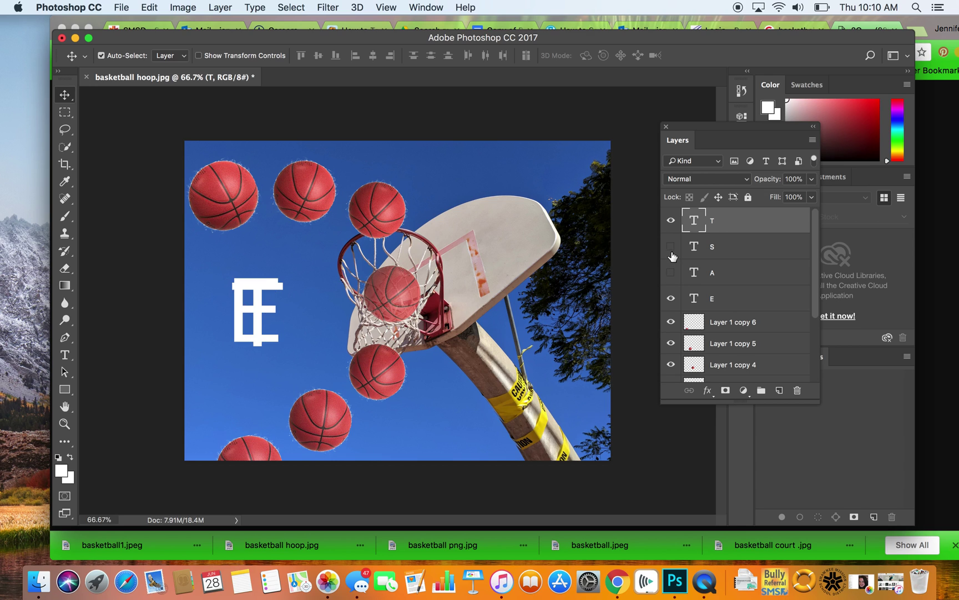
{"action": "left_click", "coordinate": [671, 221]}
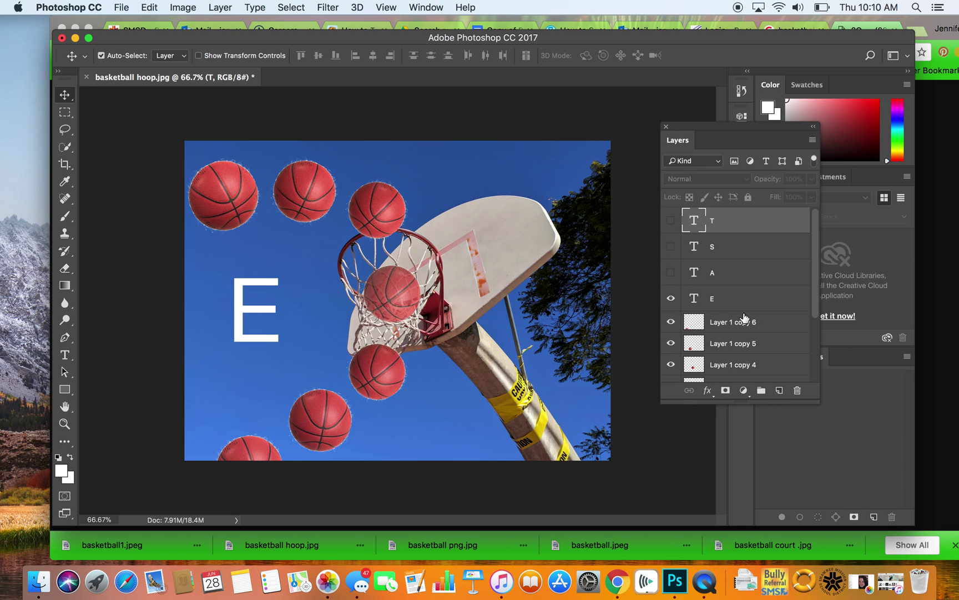
{"action": "scroll", "coordinate": [744, 318], "scroll_direction": "down", "scroll_amount": 5}
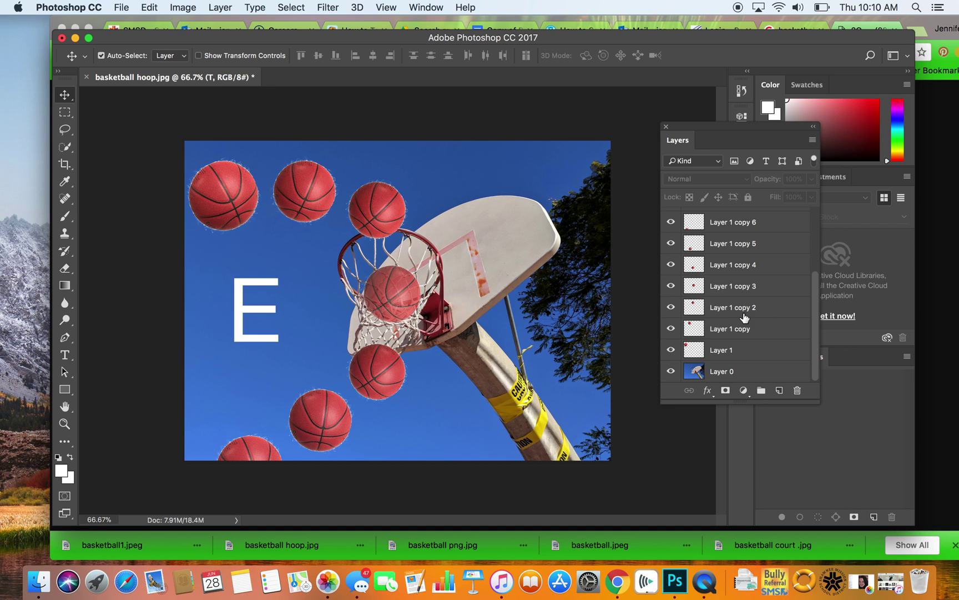
{"action": "left_click", "coordinate": [172, 13]}
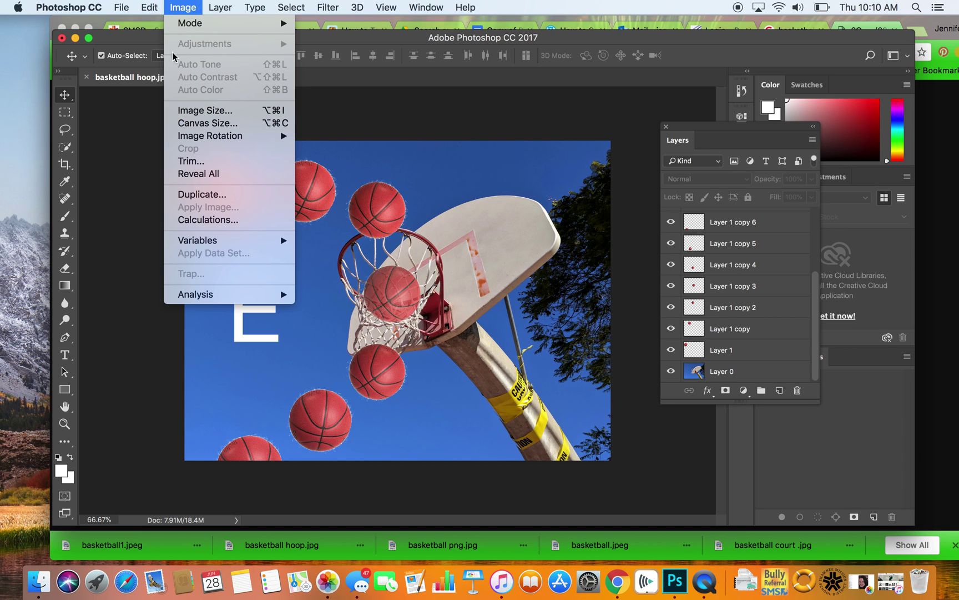
{"action": "left_click", "coordinate": [194, 113]}
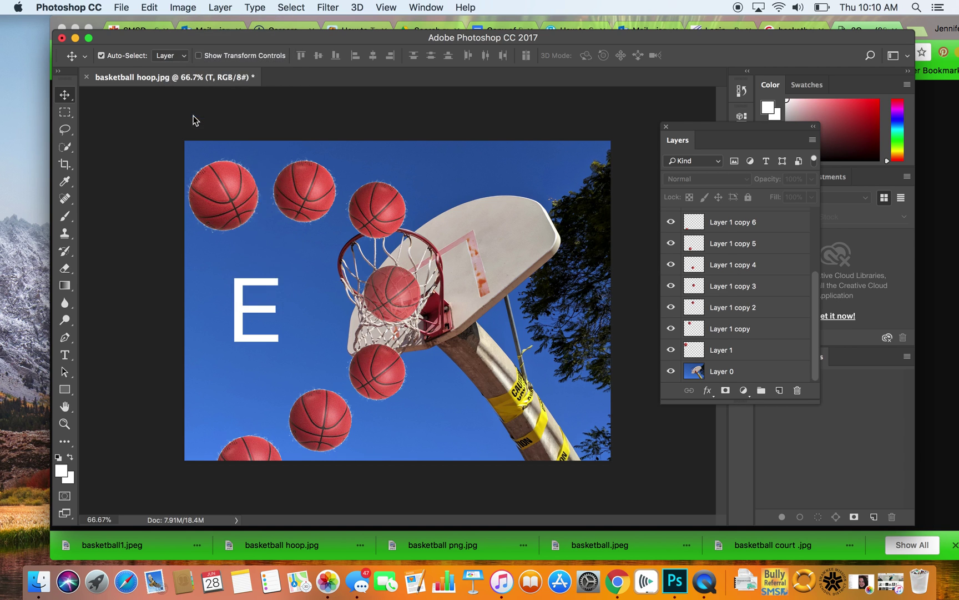
{"action": "left_click", "coordinate": [533, 361]}
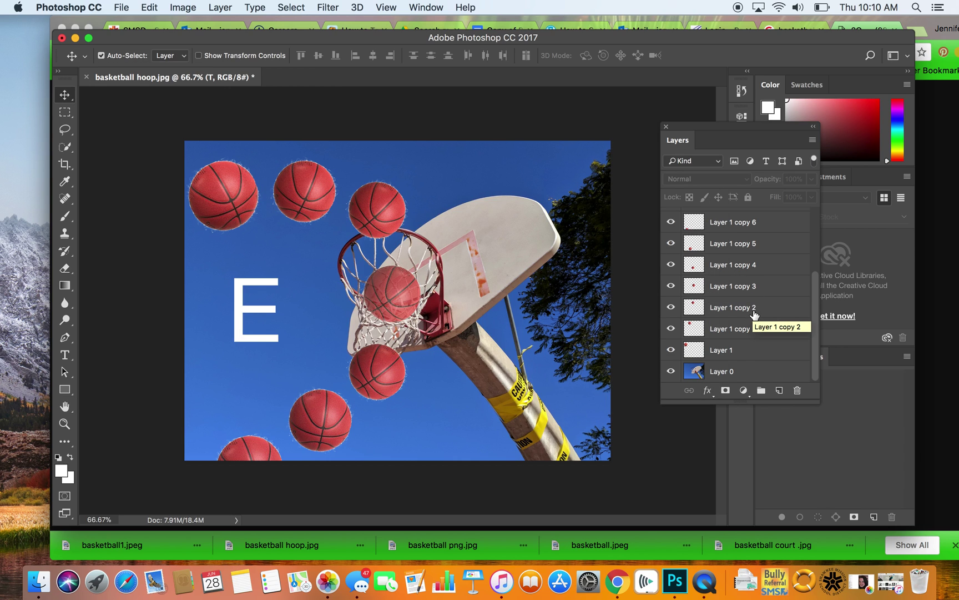
Make the hidden A, S and T text layers visible again
{"action": "scroll", "coordinate": [744, 300], "scroll_direction": "up", "scroll_amount": 3}
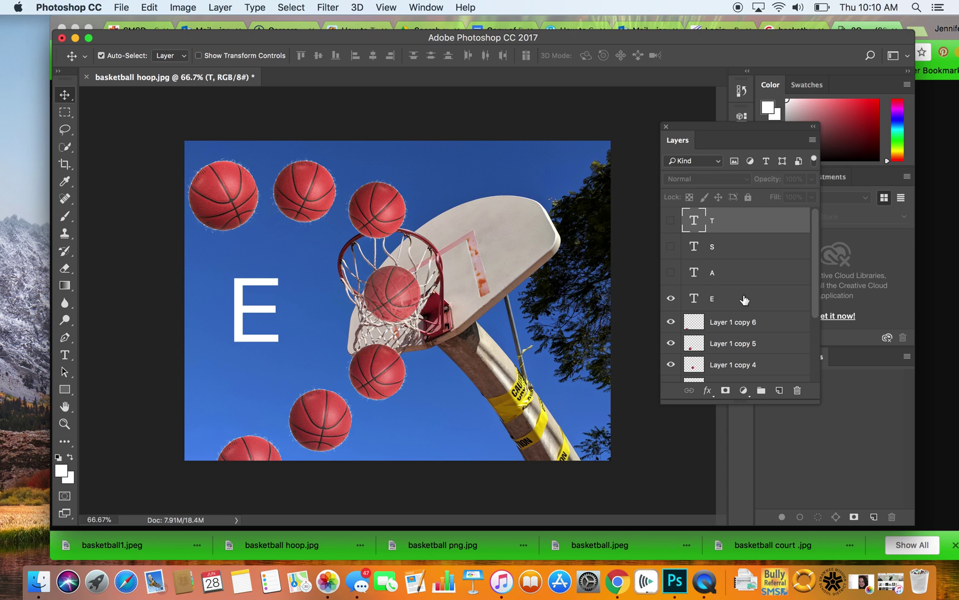
{"action": "left_click", "coordinate": [672, 272]}
{"action": "left_click", "coordinate": [671, 247]}
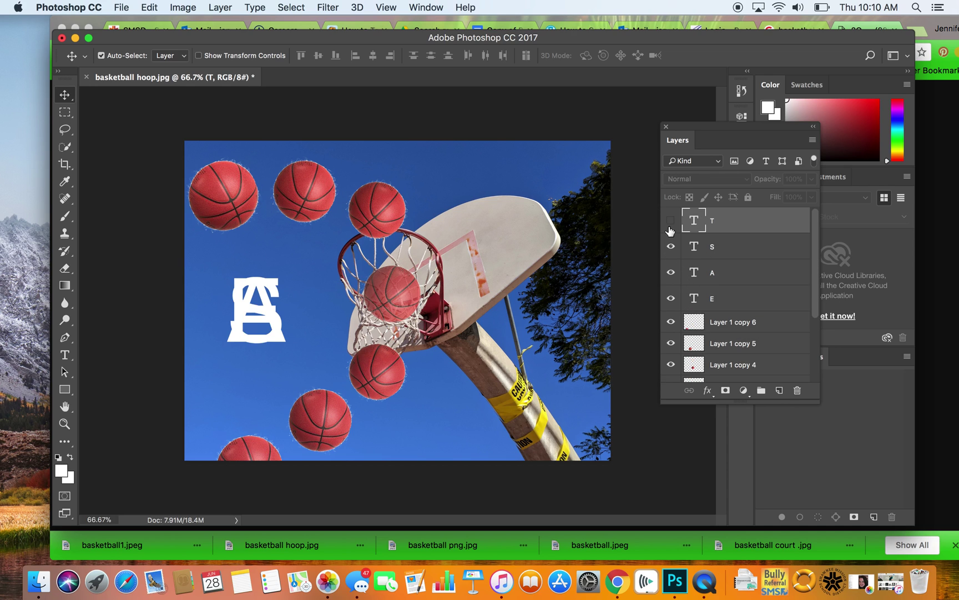
{"action": "left_click", "coordinate": [670, 225]}
With the Layer 1 copy 6 layer selected, show the Timeline and create a video timeline for the document
{"action": "left_click", "coordinate": [769, 322]}
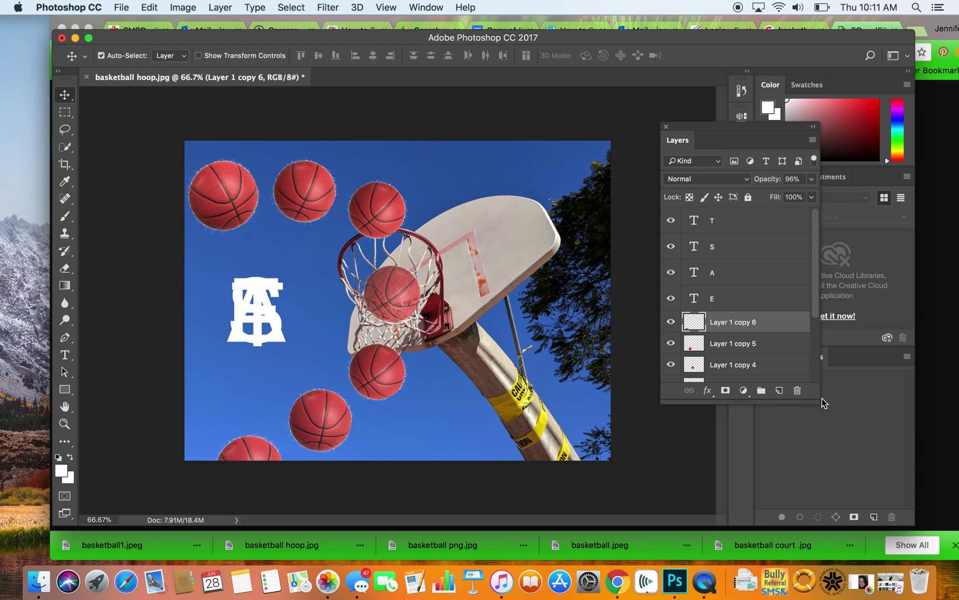
{"action": "left_click_drag", "start_coordinate": [822, 398], "coordinate": [839, 401]}
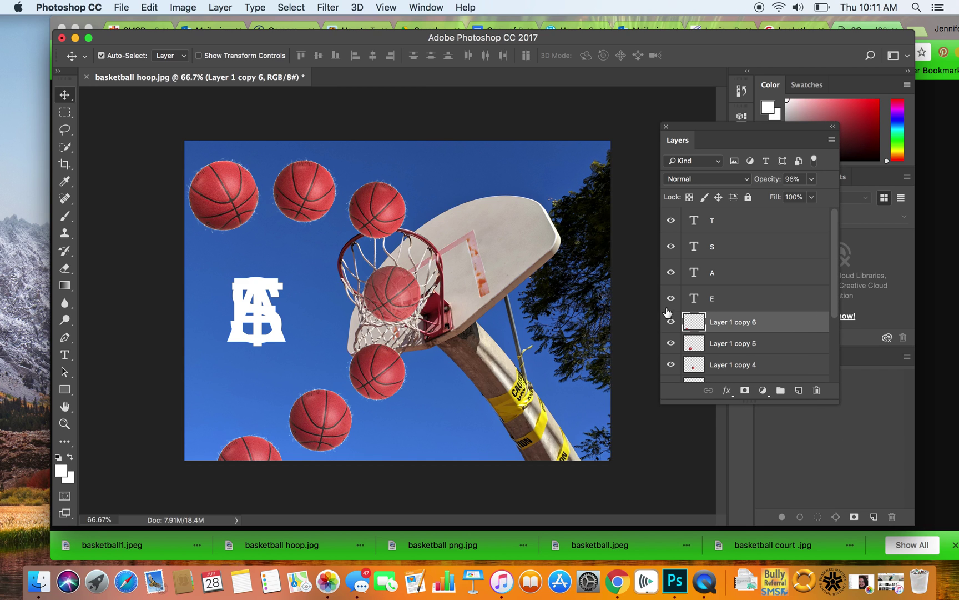
{"action": "left_click", "coordinate": [426, 8]}
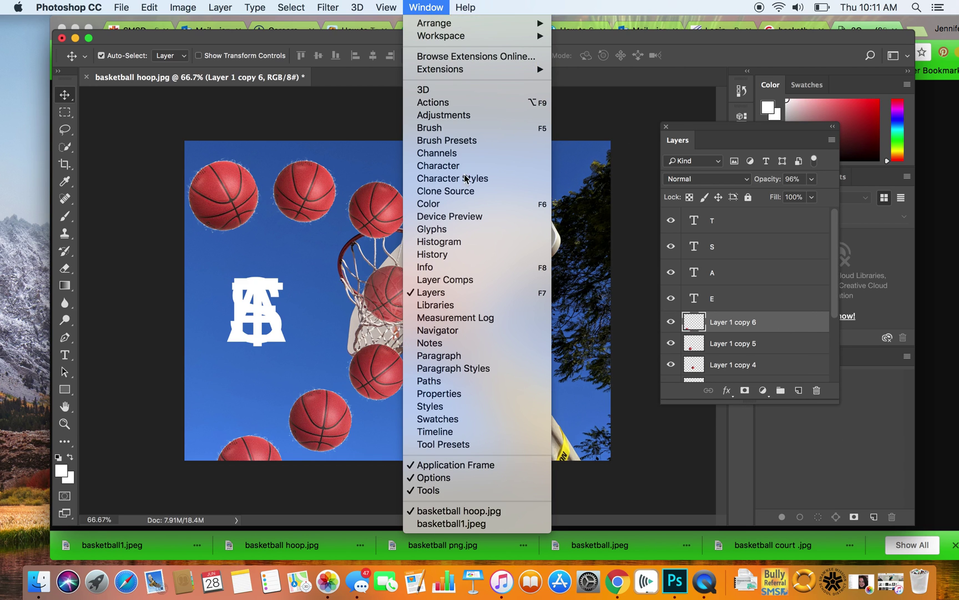
{"action": "left_click", "coordinate": [457, 433]}
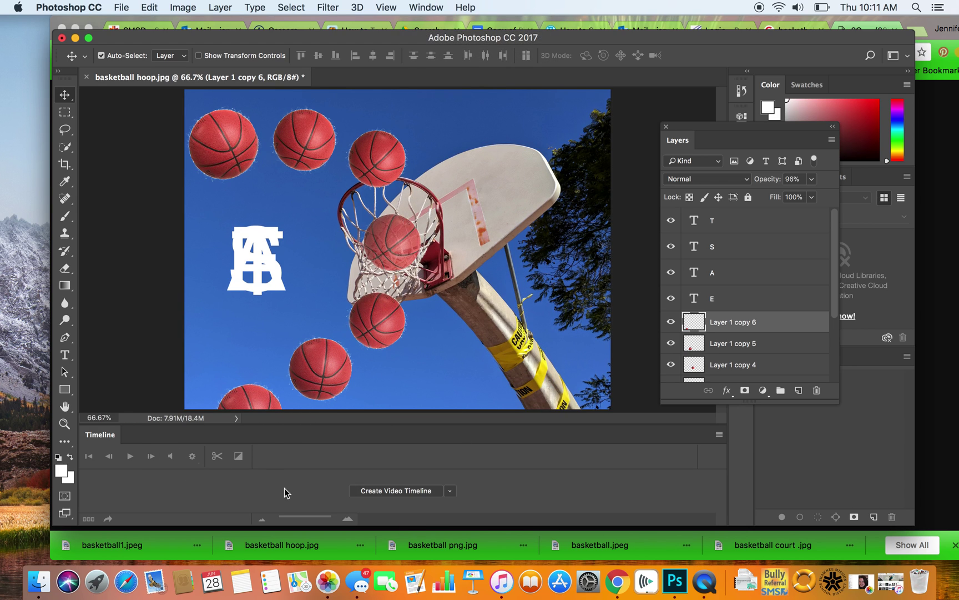
{"action": "left_click", "coordinate": [717, 435]}
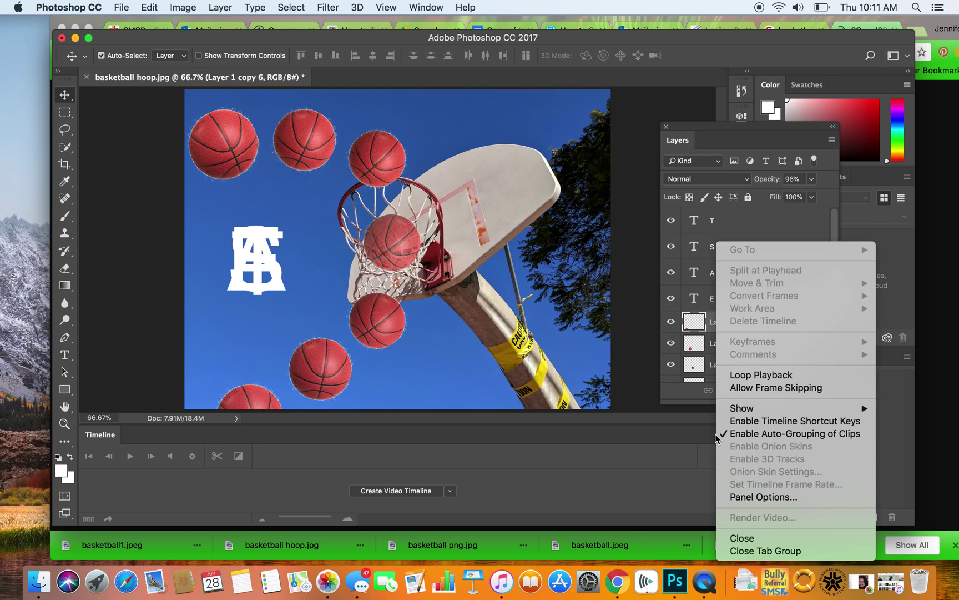
{"action": "left_click", "coordinate": [674, 434]}
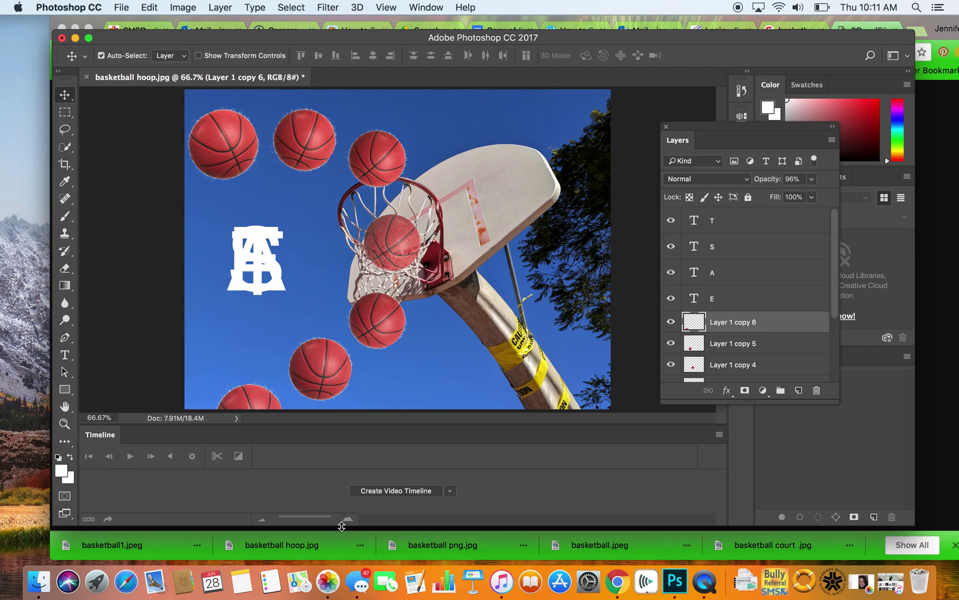
{"action": "left_click", "coordinate": [404, 492]}
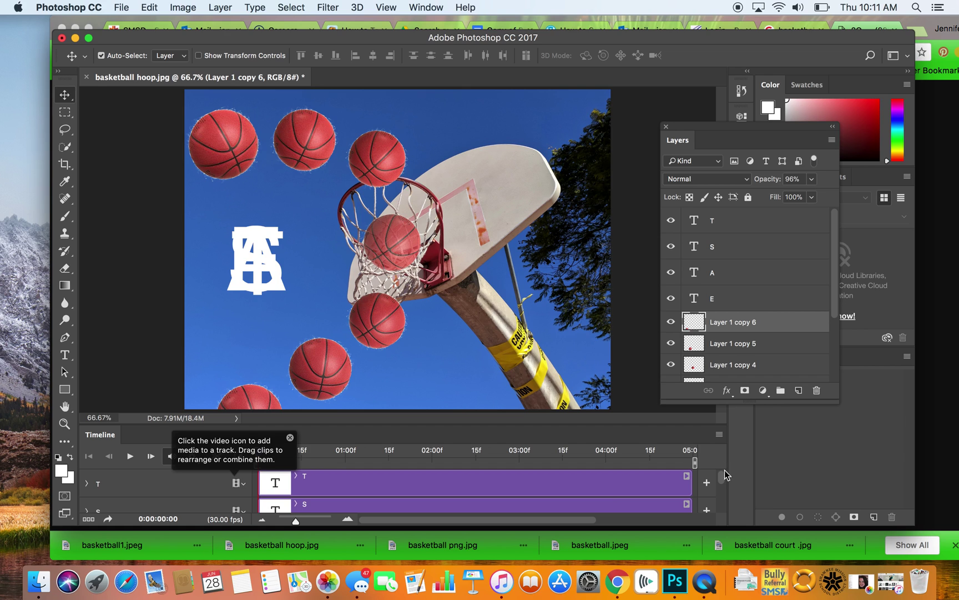
Look over the layer tracks and convert the video timeline to a frame animation
{"action": "left_click_drag", "start_coordinate": [719, 484], "coordinate": [718, 495]}
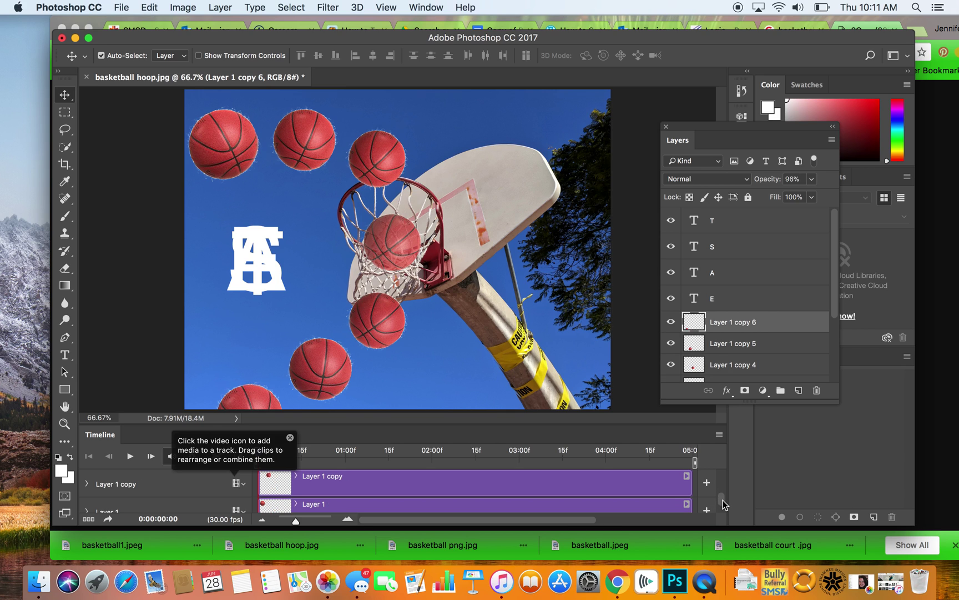
{"action": "left_click_drag", "start_coordinate": [721, 504], "coordinate": [722, 480]}
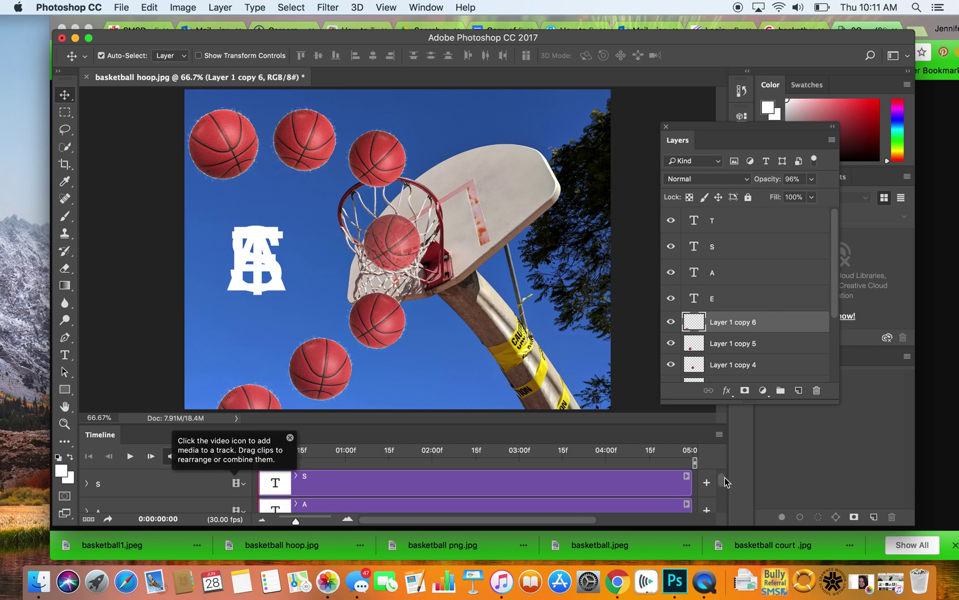
{"action": "left_click", "coordinate": [89, 520]}
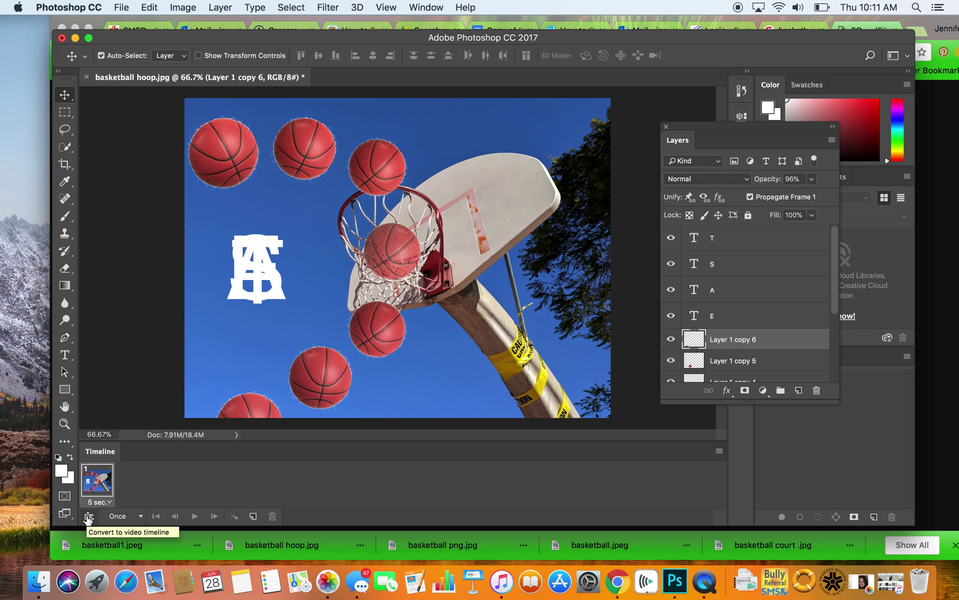
{"action": "left_click", "coordinate": [89, 517]}
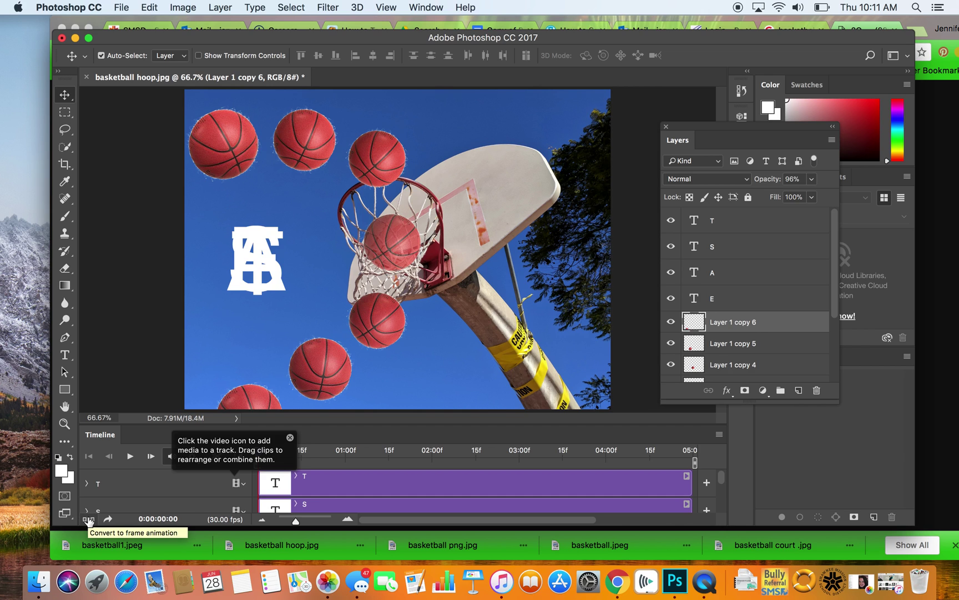
{"action": "left_click", "coordinate": [88, 519]}
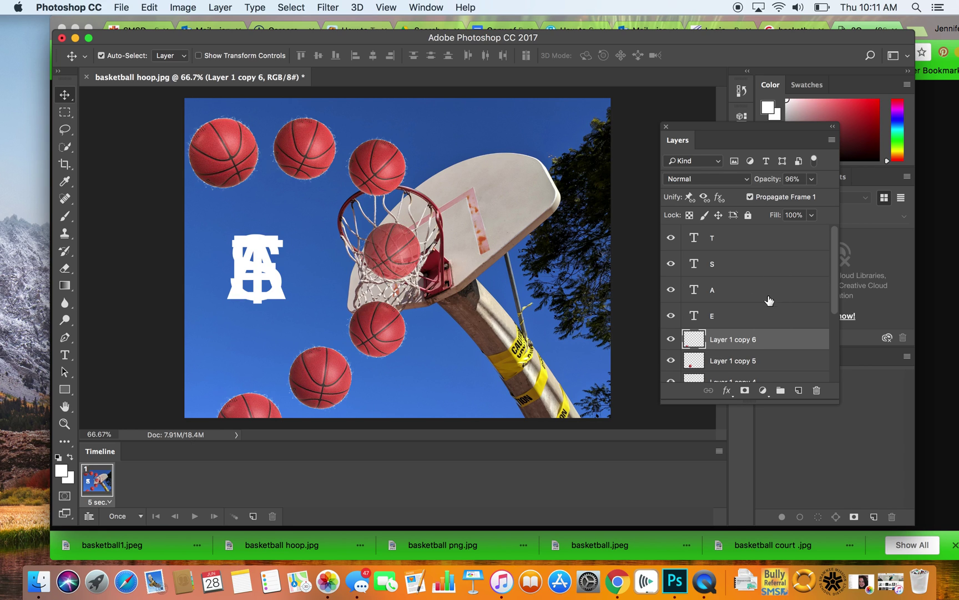
In the first frame, hide the T, S, A and E text layers and the Layer 1 copy 6 layer
{"action": "scroll", "coordinate": [722, 320], "scroll_direction": "down", "scroll_amount": 1}
{"action": "scroll", "coordinate": [721, 320], "scroll_direction": "up", "scroll_amount": 1}
{"action": "left_click", "coordinate": [672, 238]}
{"action": "left_click", "coordinate": [670, 263]}
{"action": "left_click", "coordinate": [670, 289]}
{"action": "left_click", "coordinate": [671, 315]}
{"action": "left_click", "coordinate": [671, 338]}
Hide the remaining basketball layers from Layer 1 copy 5 down to Layer 1, leaving only the Layer 0 background shown
{"action": "scroll", "coordinate": [704, 339], "scroll_direction": "down", "scroll_amount": 1}
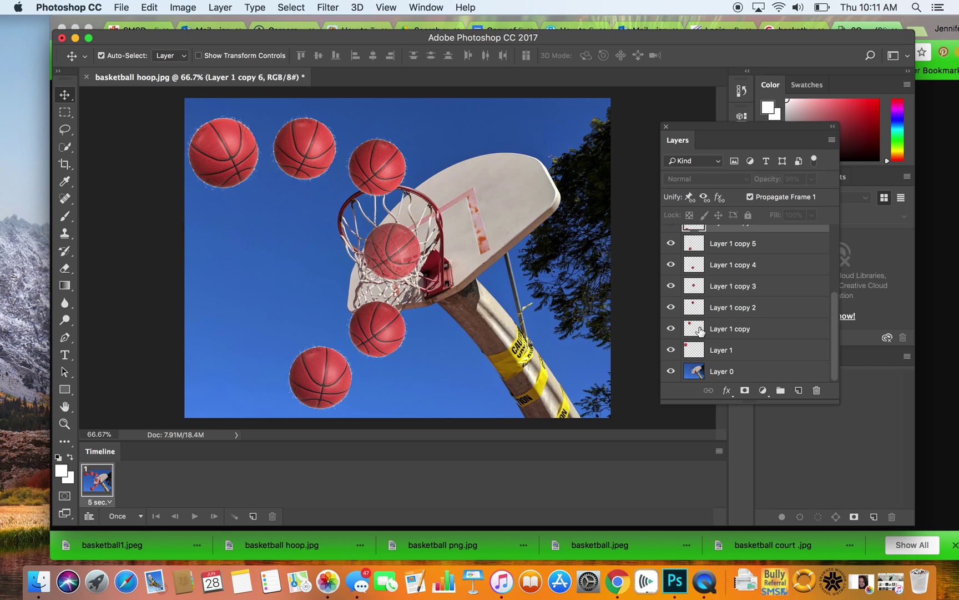
{"action": "left_click", "coordinate": [671, 244]}
{"action": "left_click", "coordinate": [670, 264]}
{"action": "left_click", "coordinate": [670, 286]}
{"action": "left_click", "coordinate": [670, 307]}
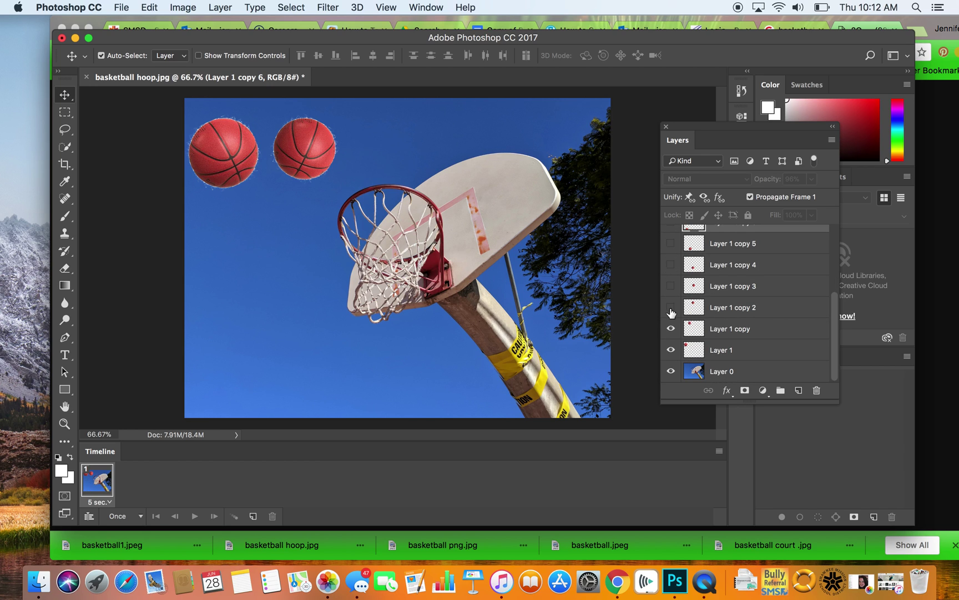
{"action": "left_click", "coordinate": [670, 328]}
{"action": "left_click", "coordinate": [671, 350]}
{"action": "scroll", "coordinate": [751, 343], "scroll_direction": "up", "scroll_amount": 4}
{"action": "scroll", "coordinate": [751, 343], "scroll_direction": "down", "scroll_amount": 4}
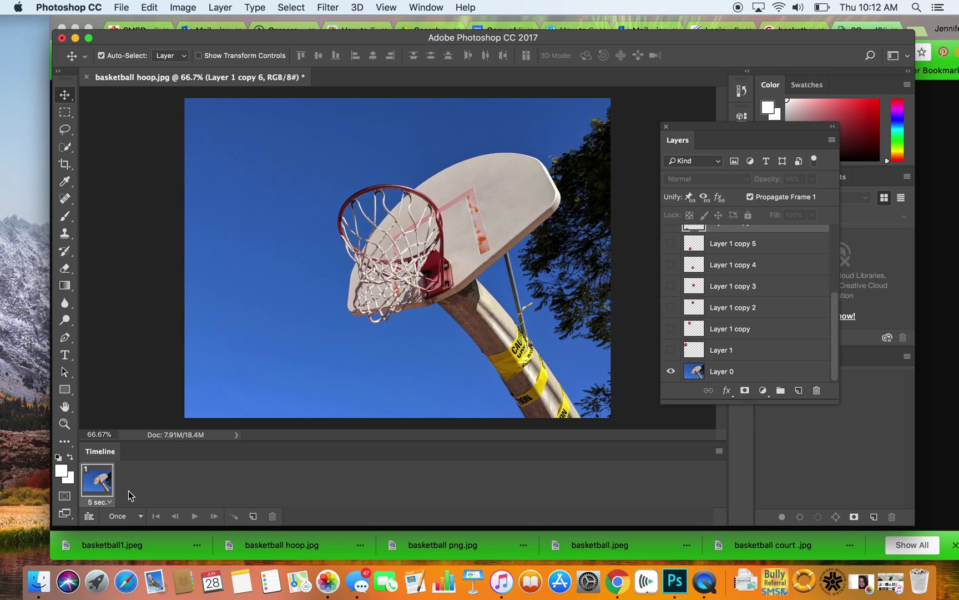
Set the first frame's delay to 0.5 seconds and add a second frame showing the Layer 1 basketball
{"action": "left_click", "coordinate": [99, 502]}
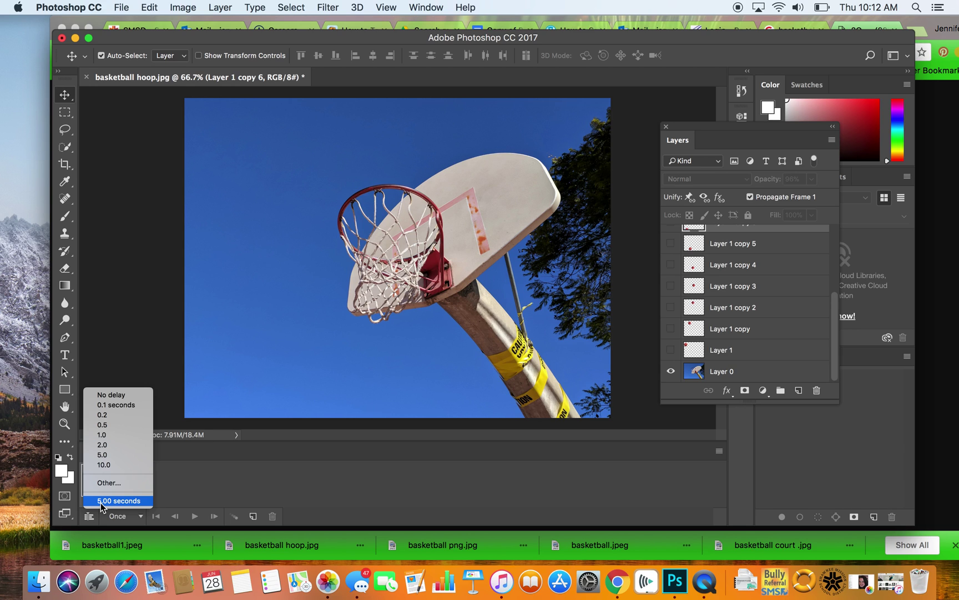
{"action": "left_click", "coordinate": [117, 425]}
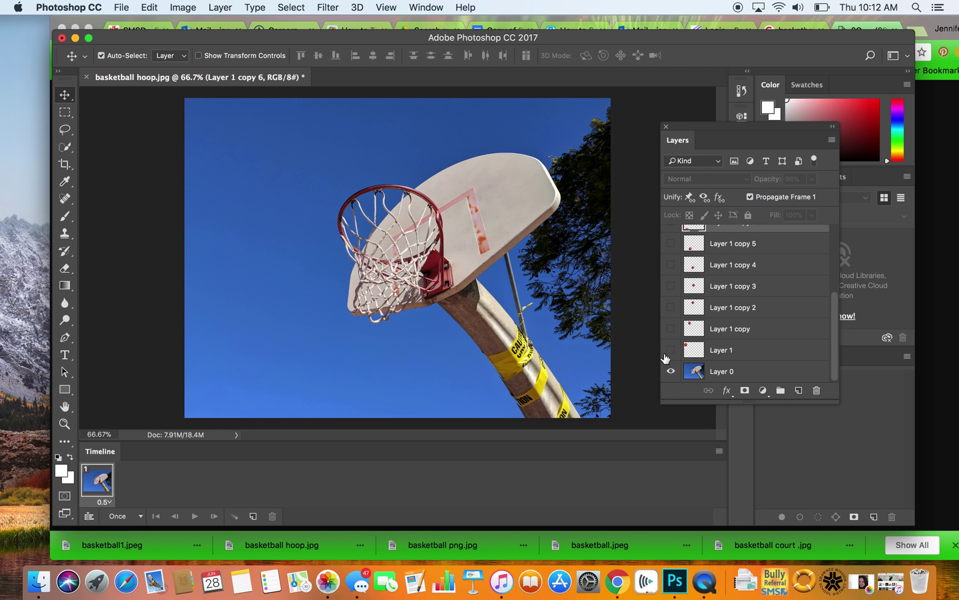
{"action": "left_click", "coordinate": [253, 517]}
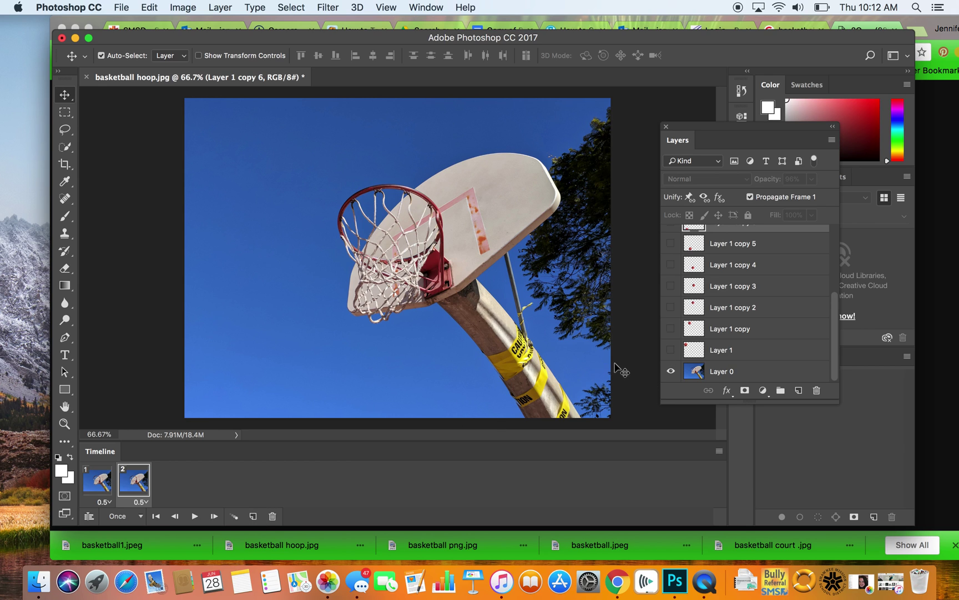
{"action": "left_click", "coordinate": [671, 351]}
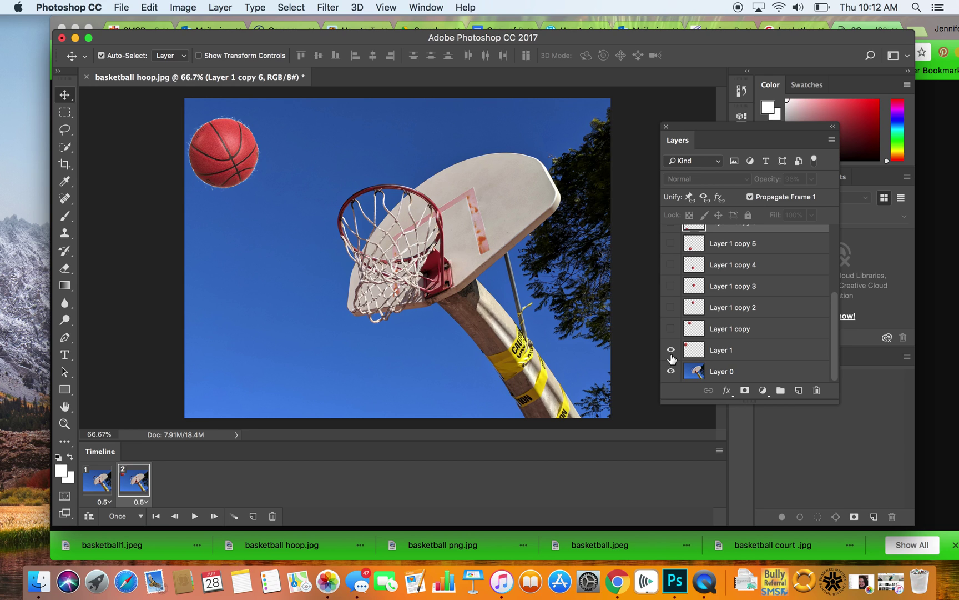
Add frame 3 showing only Layer 1 copy over the background, and frame 4 showing only Layer 1 copy 2
{"action": "left_click", "coordinate": [253, 516]}
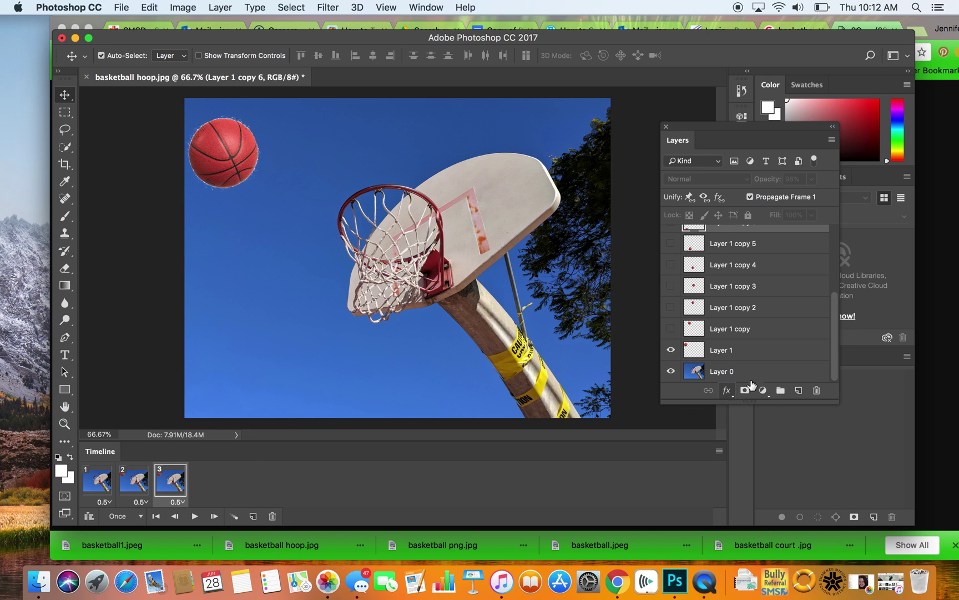
{"action": "left_click", "coordinate": [672, 350]}
{"action": "left_click", "coordinate": [671, 328]}
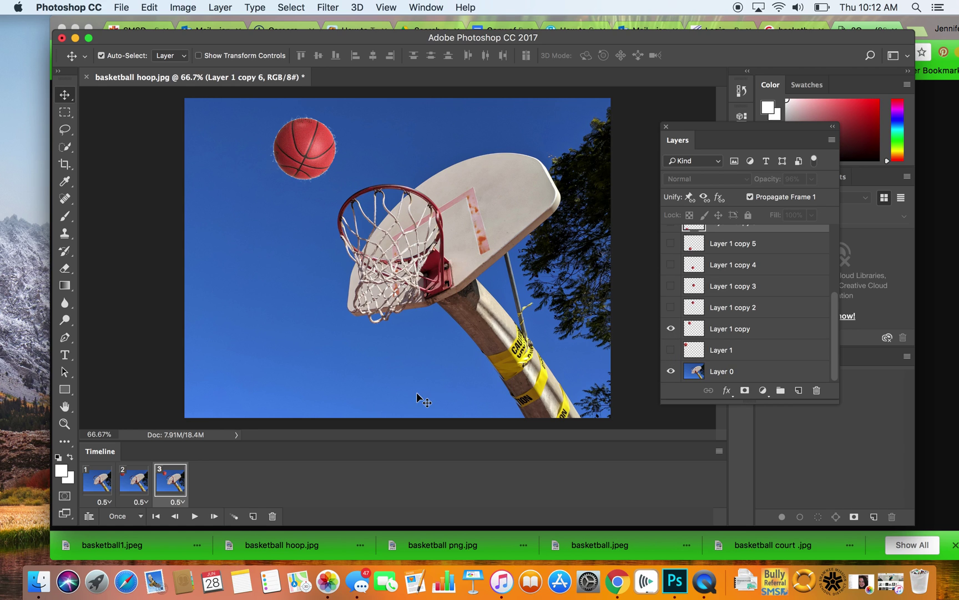
{"action": "left_click", "coordinate": [252, 516]}
{"action": "left_click", "coordinate": [671, 329]}
{"action": "left_click", "coordinate": [671, 308]}
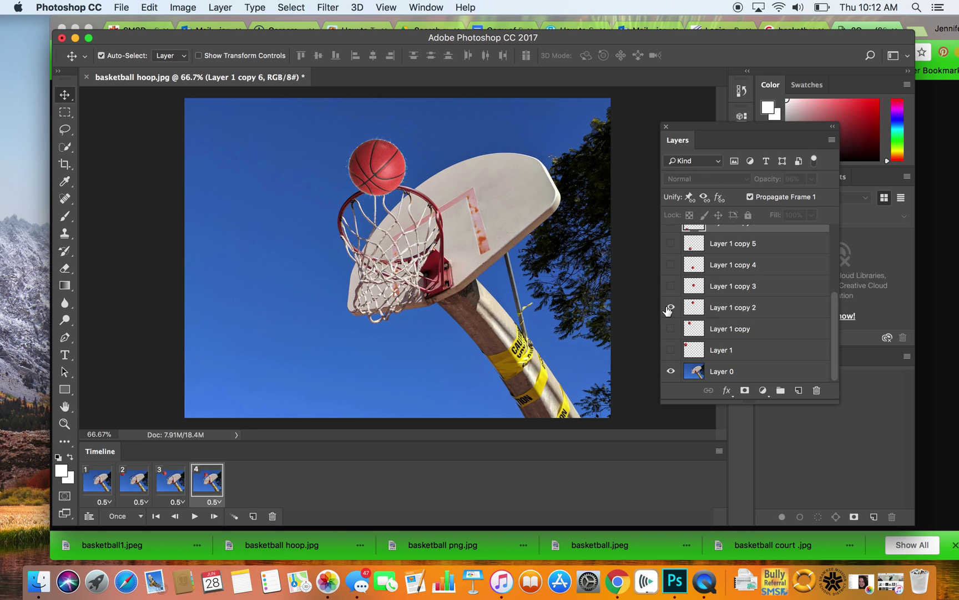
Add frame 5 showing only Layer 1 copy 3 over the background, and frame 6 showing only Layer 1 copy 4
{"action": "left_click", "coordinate": [253, 516]}
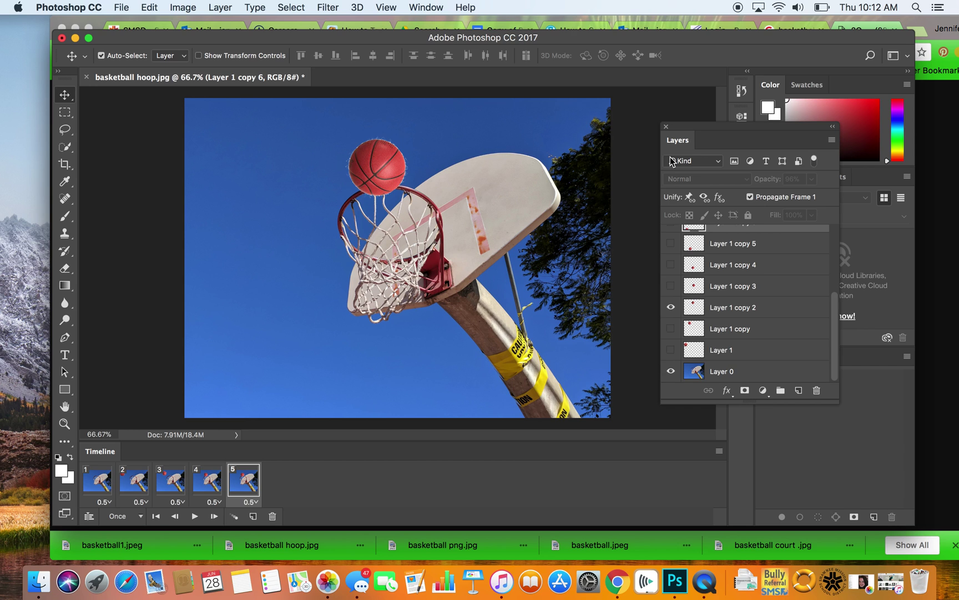
{"action": "left_click", "coordinate": [671, 307]}
{"action": "left_click", "coordinate": [671, 286]}
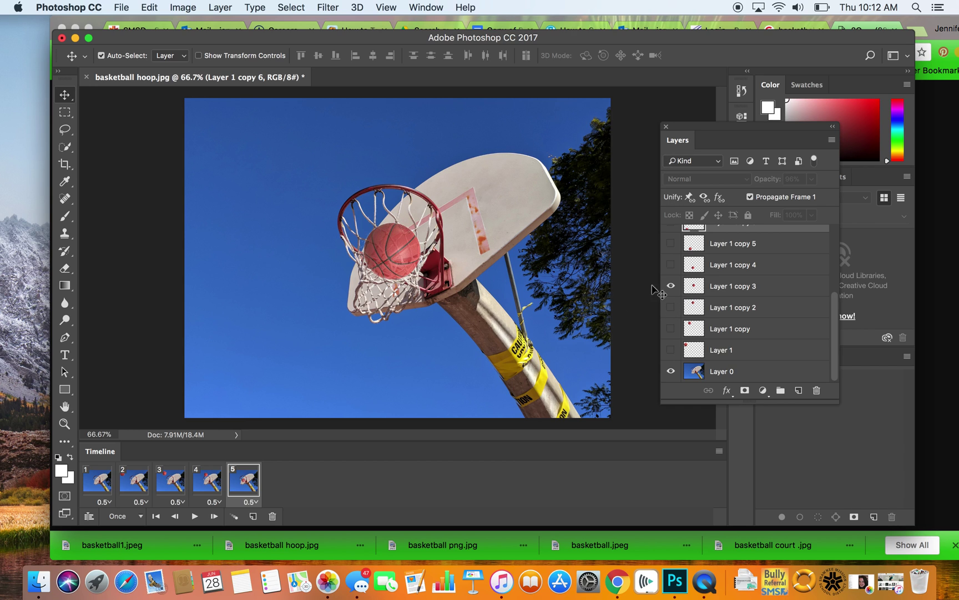
{"action": "left_click", "coordinate": [254, 516]}
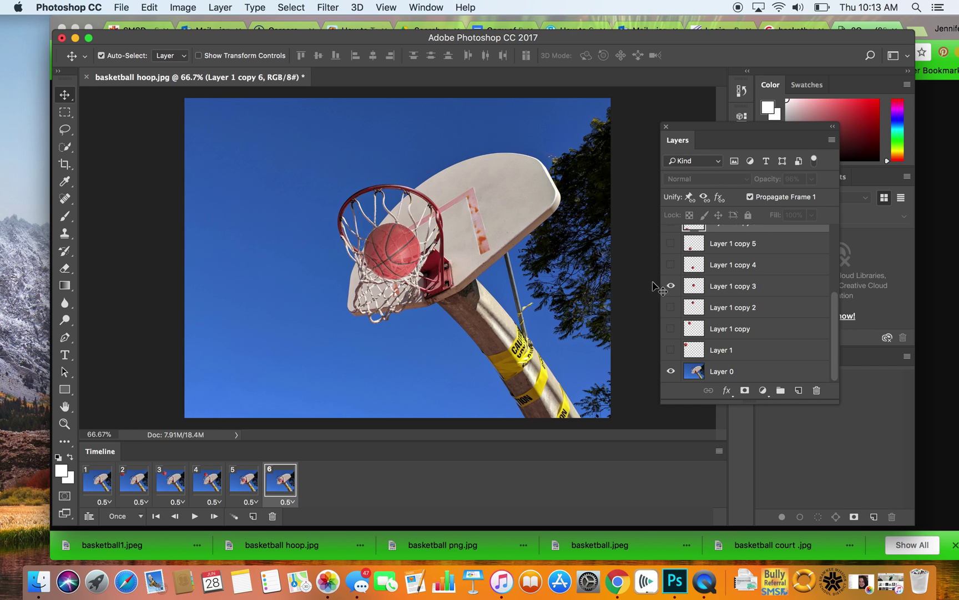
{"action": "left_click", "coordinate": [670, 286]}
{"action": "left_click", "coordinate": [671, 265]}
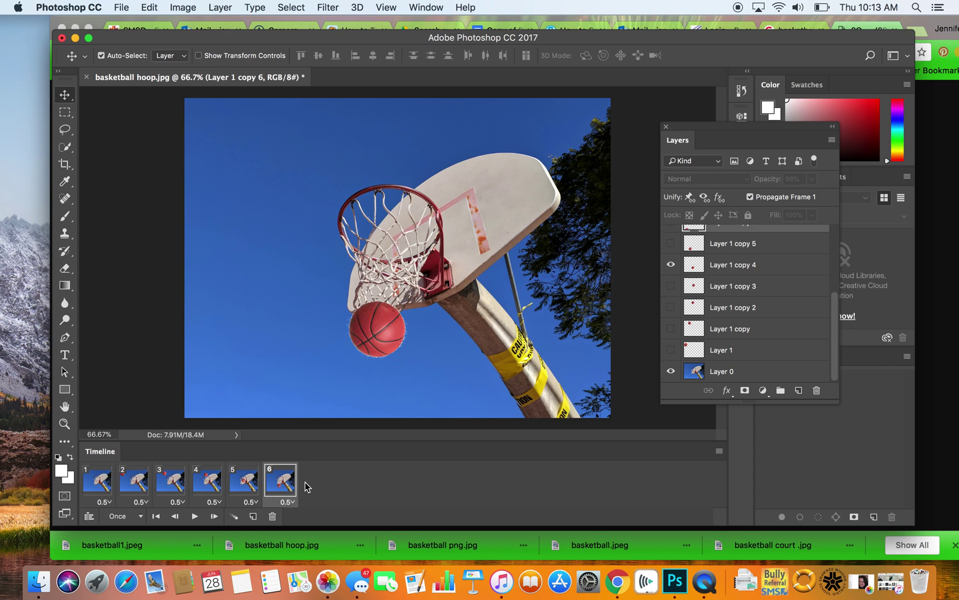
Add frame 7 showing only Layer 1 copy 5 over the background, and frame 8 showing only Layer 1 copy 6
{"action": "left_click", "coordinate": [254, 517]}
{"action": "scroll", "coordinate": [679, 346], "scroll_direction": "up", "scroll_amount": 3}
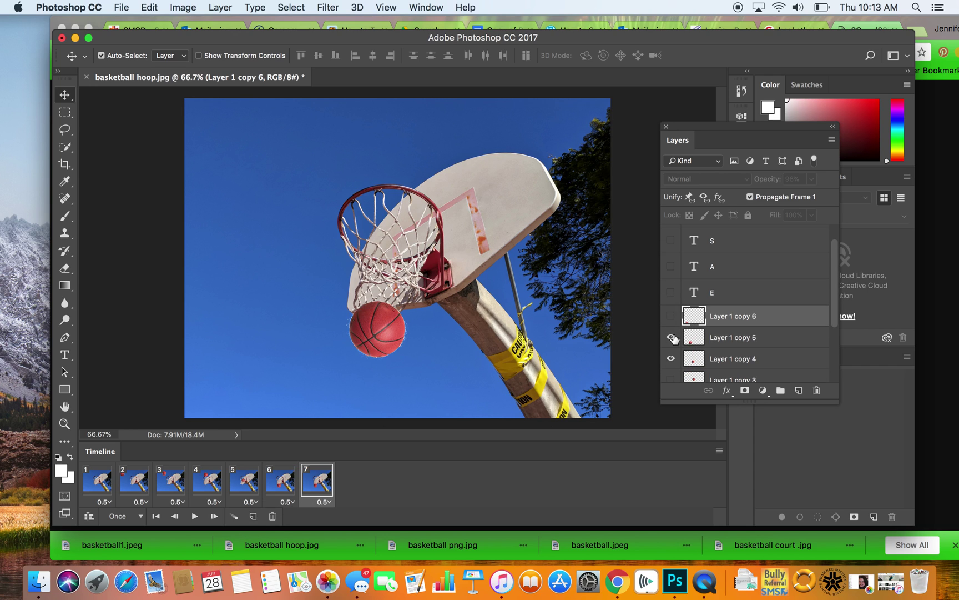
{"action": "left_click", "coordinate": [670, 337]}
{"action": "left_click", "coordinate": [671, 359]}
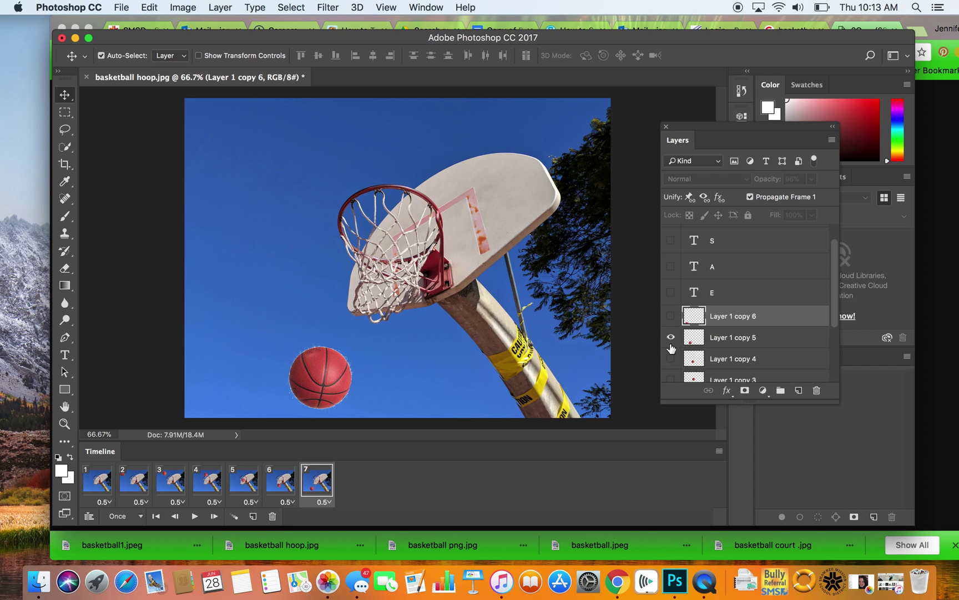
{"action": "left_click", "coordinate": [253, 517]}
{"action": "left_click", "coordinate": [670, 337]}
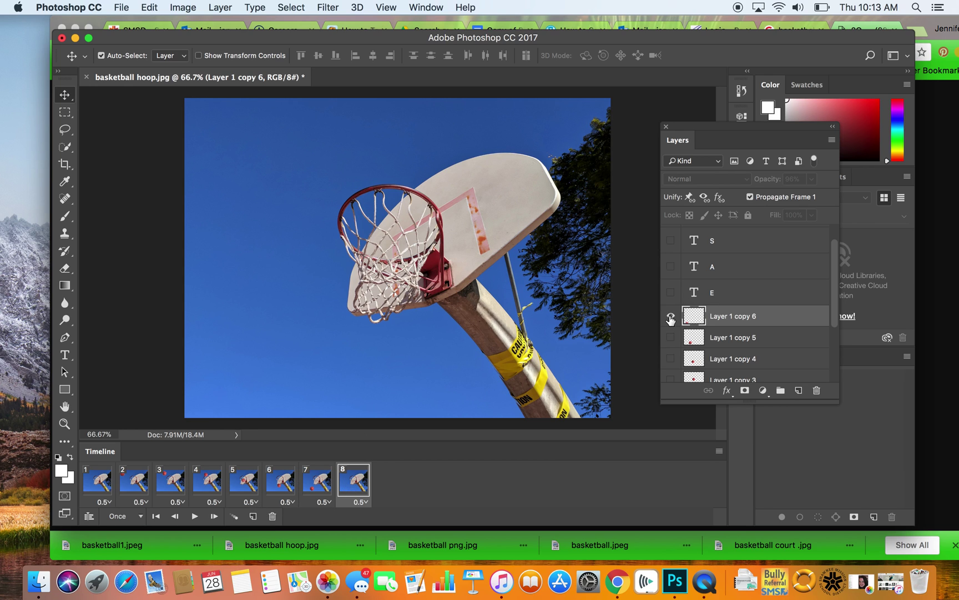
{"action": "left_click", "coordinate": [671, 316]}
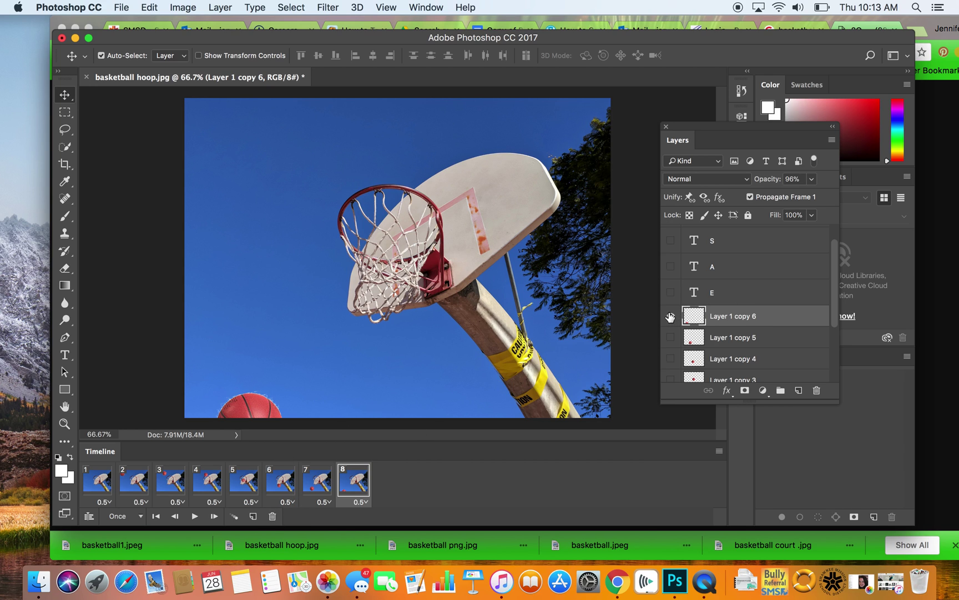
Add frame 9 showing only the letter E over the background, and frame 10 showing only the letter A
{"action": "left_click", "coordinate": [252, 516]}
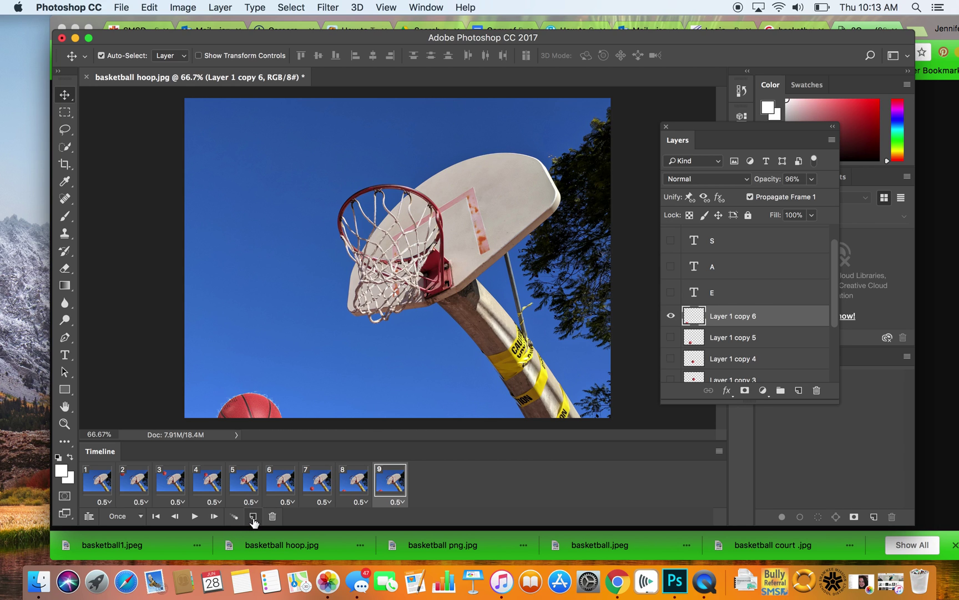
{"action": "left_click", "coordinate": [671, 316]}
{"action": "left_click", "coordinate": [671, 296]}
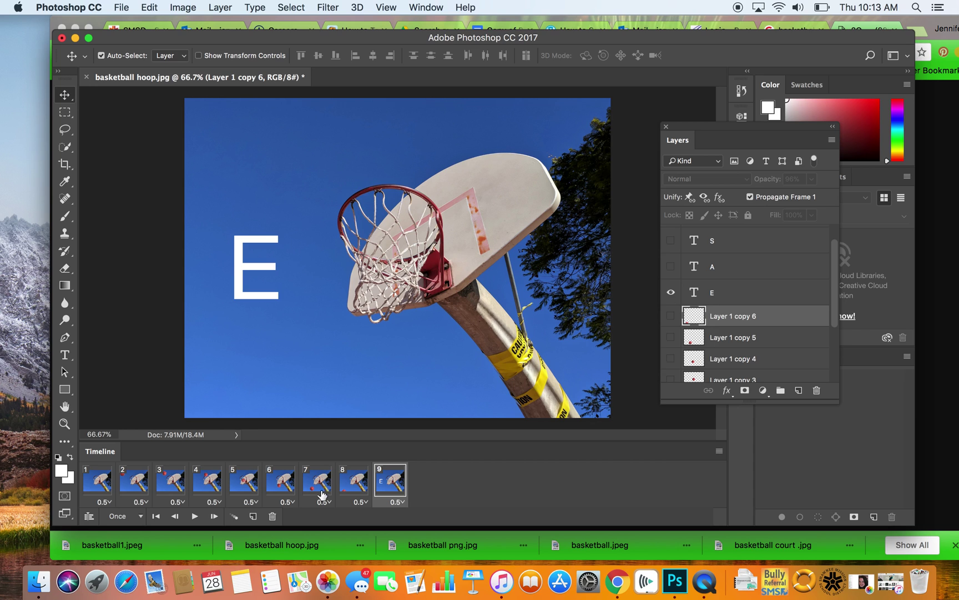
{"action": "left_click", "coordinate": [253, 516]}
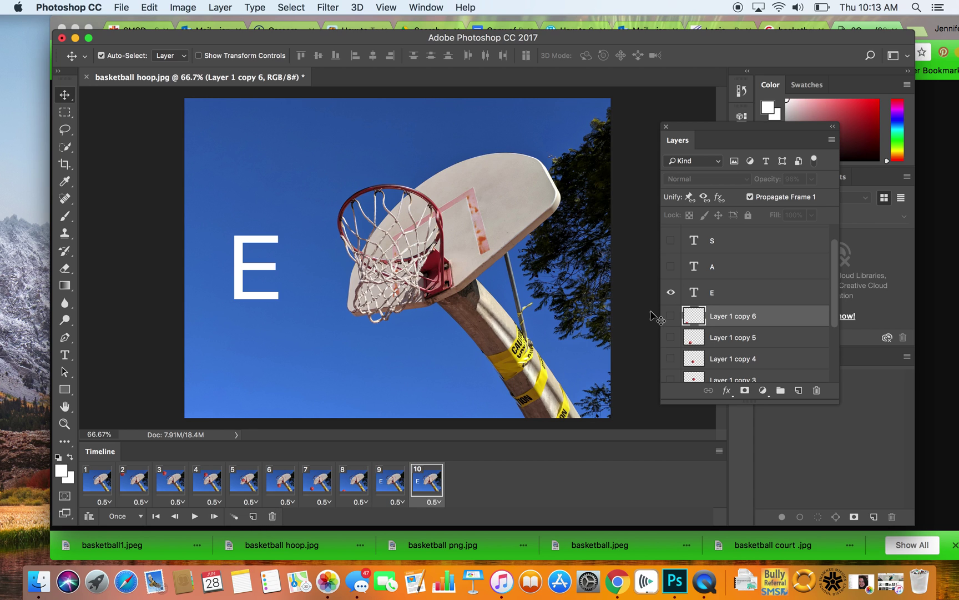
{"action": "left_click", "coordinate": [672, 293]}
{"action": "left_click", "coordinate": [672, 266]}
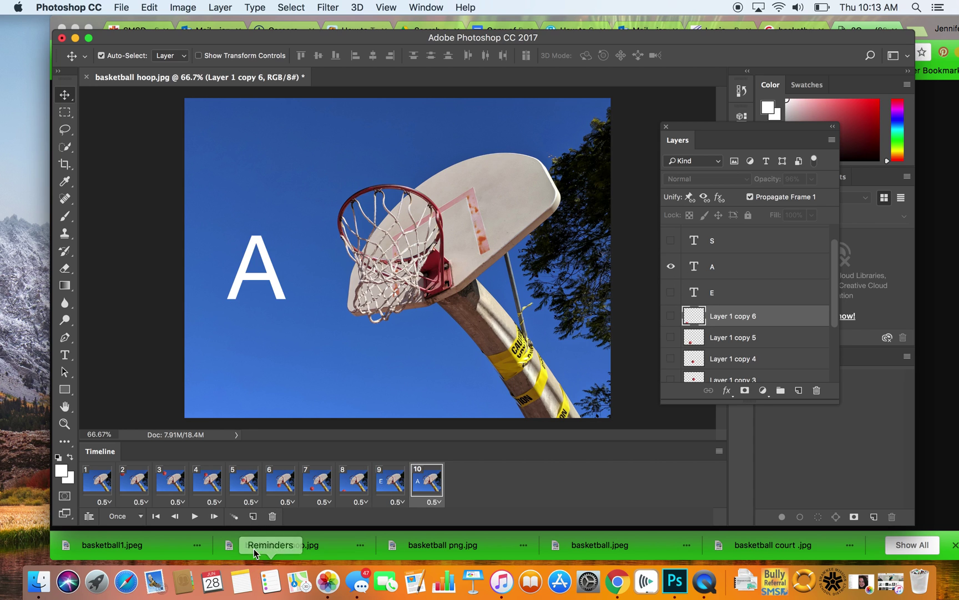
Add frame 11 showing only the letter S over the background, and frame 12 showing only the letter T
{"action": "left_click", "coordinate": [252, 516]}
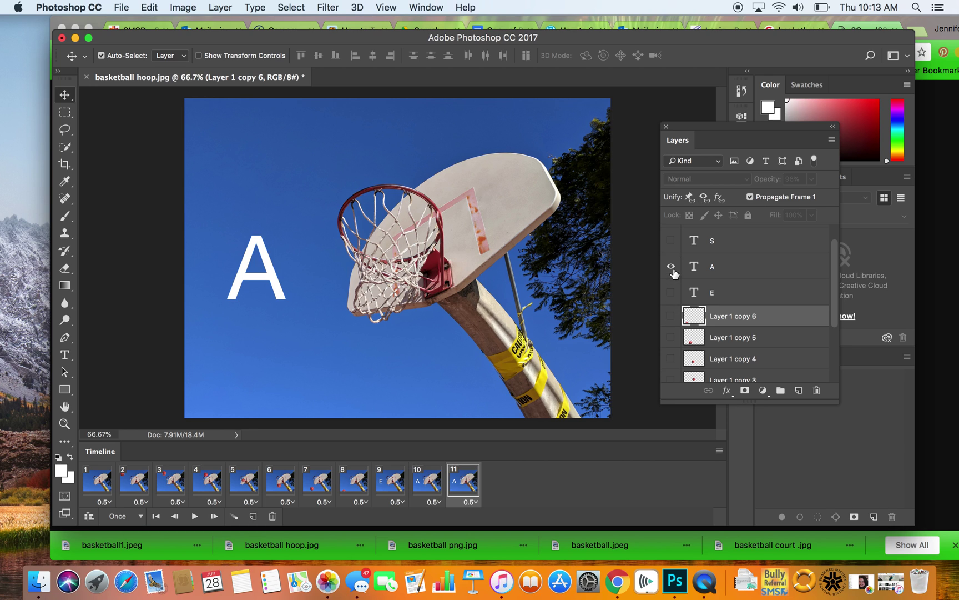
{"action": "left_click", "coordinate": [671, 267]}
{"action": "left_click", "coordinate": [671, 241]}
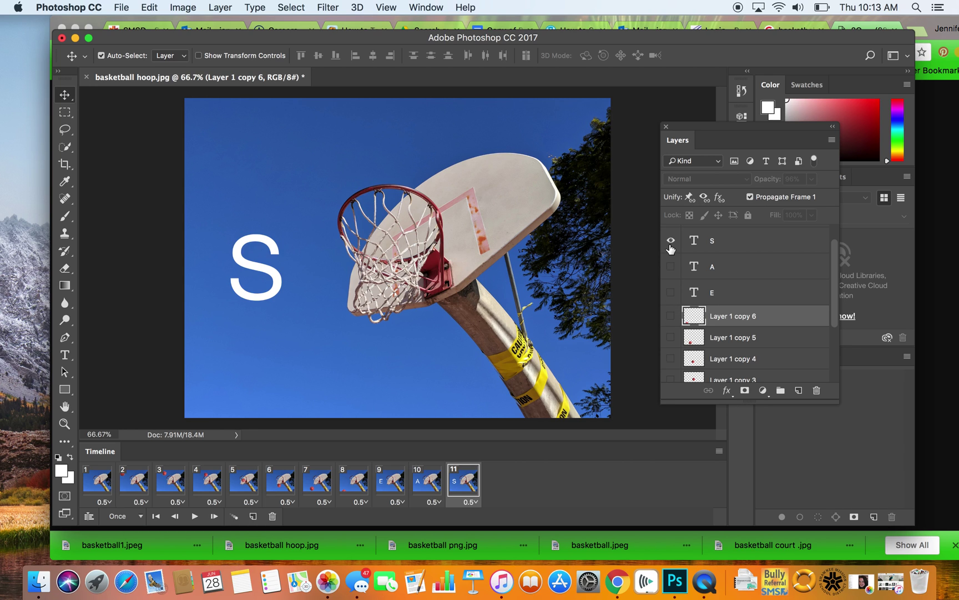
{"action": "left_click", "coordinate": [253, 516]}
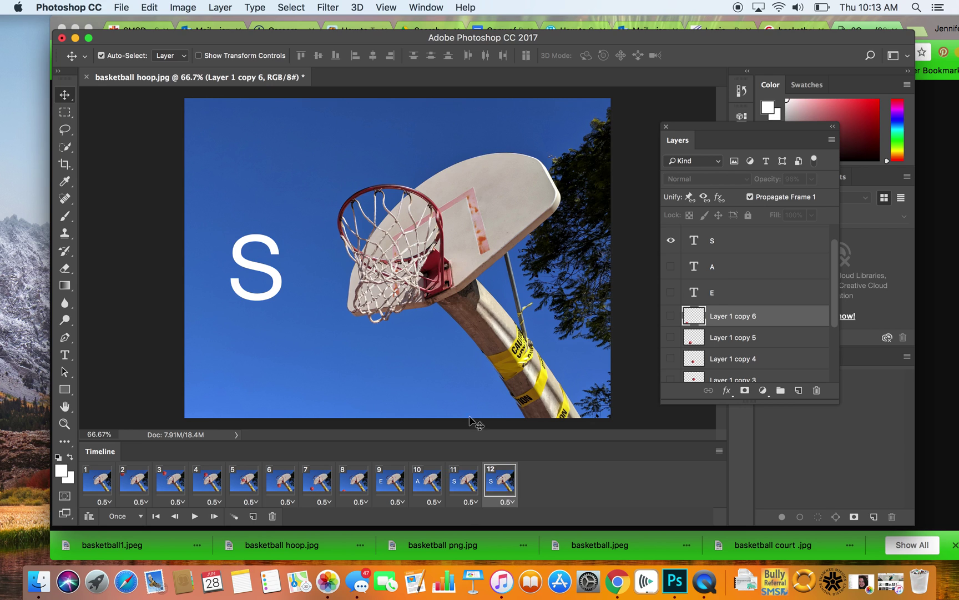
{"action": "left_click", "coordinate": [671, 241]}
{"action": "scroll", "coordinate": [713, 266], "scroll_direction": "up", "scroll_amount": 1}
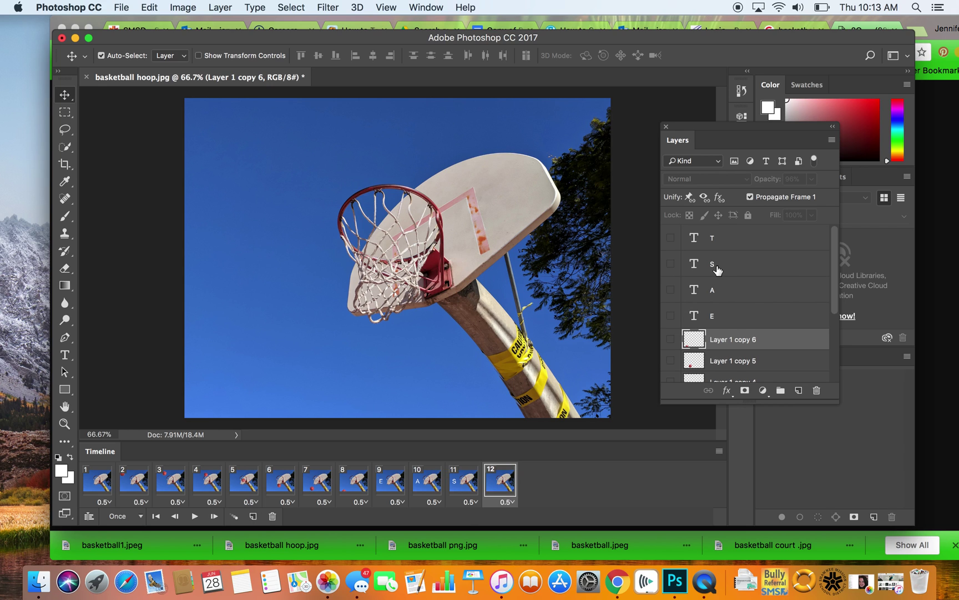
{"action": "left_click", "coordinate": [671, 238]}
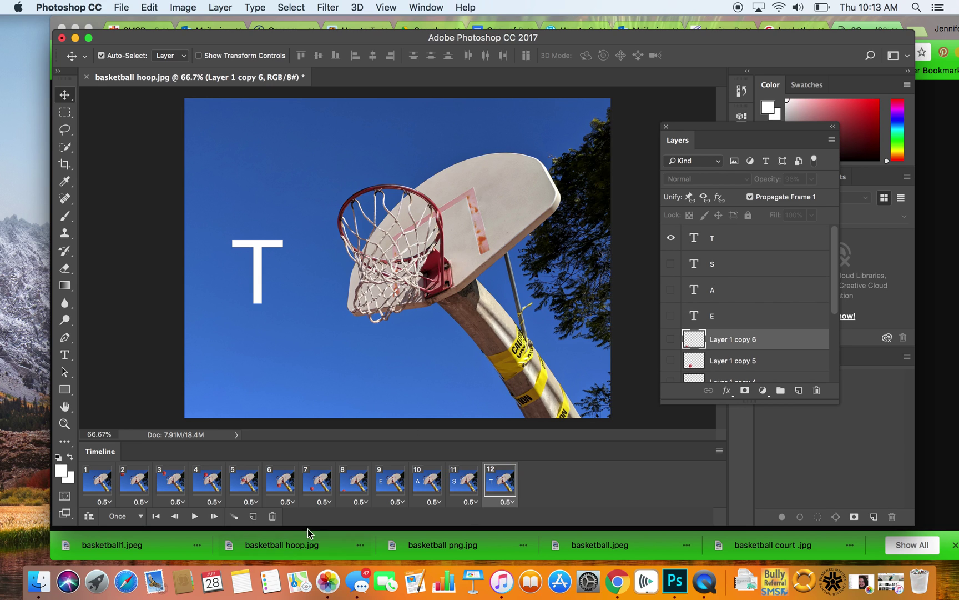
Add frame 13 and hide the T layer in it, leaving only the hoop background
{"action": "left_click", "coordinate": [253, 516]}
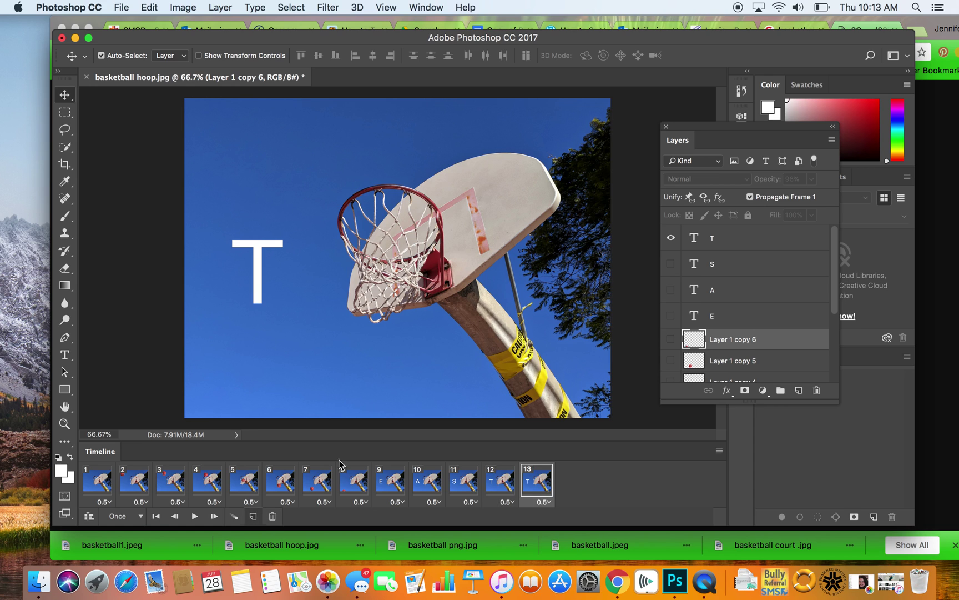
{"action": "left_click", "coordinate": [741, 360]}
{"action": "left_click", "coordinate": [671, 238]}
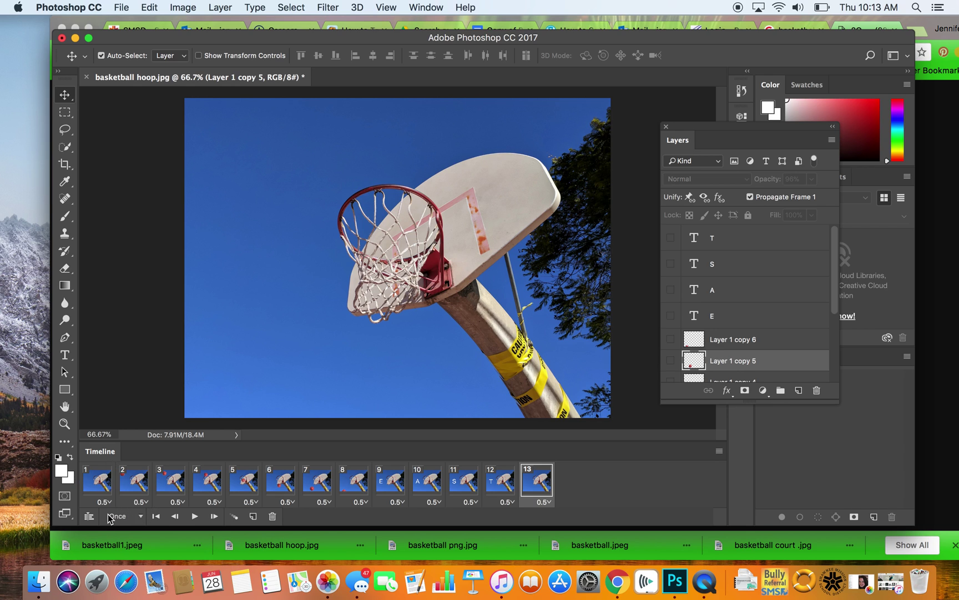
Set the animation's looping to Forever, and preview its playback
{"action": "left_click", "coordinate": [195, 517]}
{"action": "left_click", "coordinate": [135, 518]}
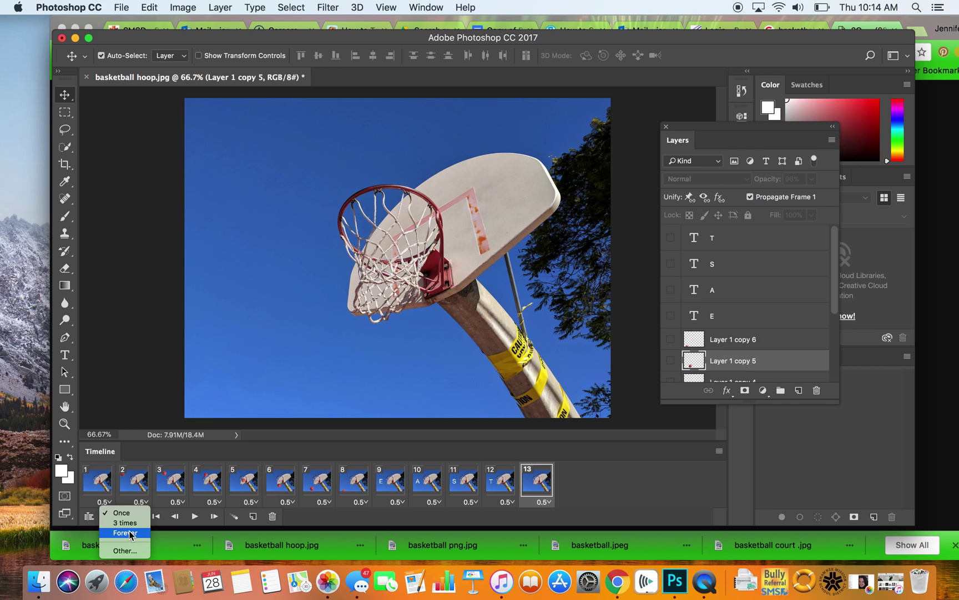
{"action": "left_click", "coordinate": [129, 533]}
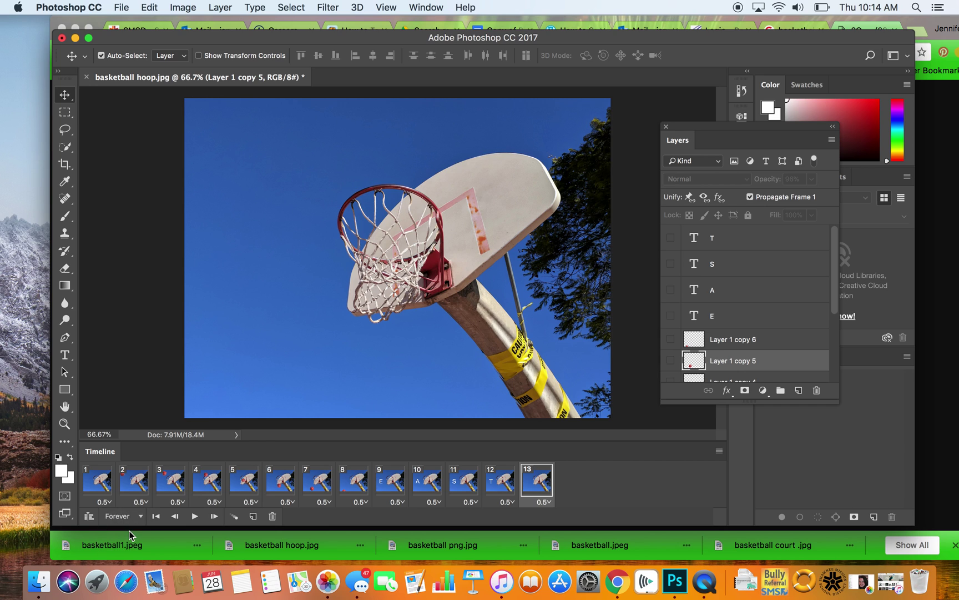
{"action": "left_click", "coordinate": [196, 517]}
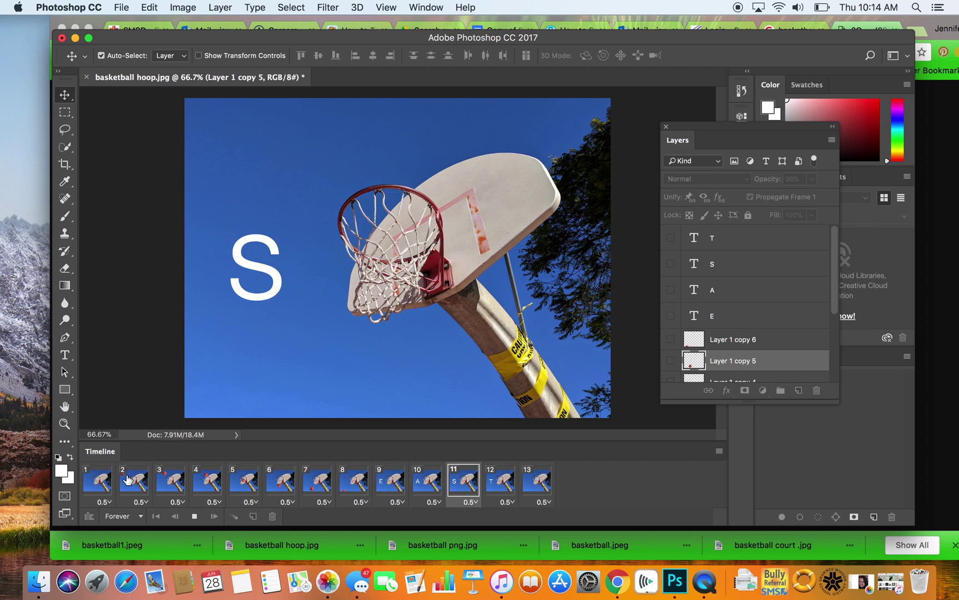
{"action": "left_click", "coordinate": [194, 516]}
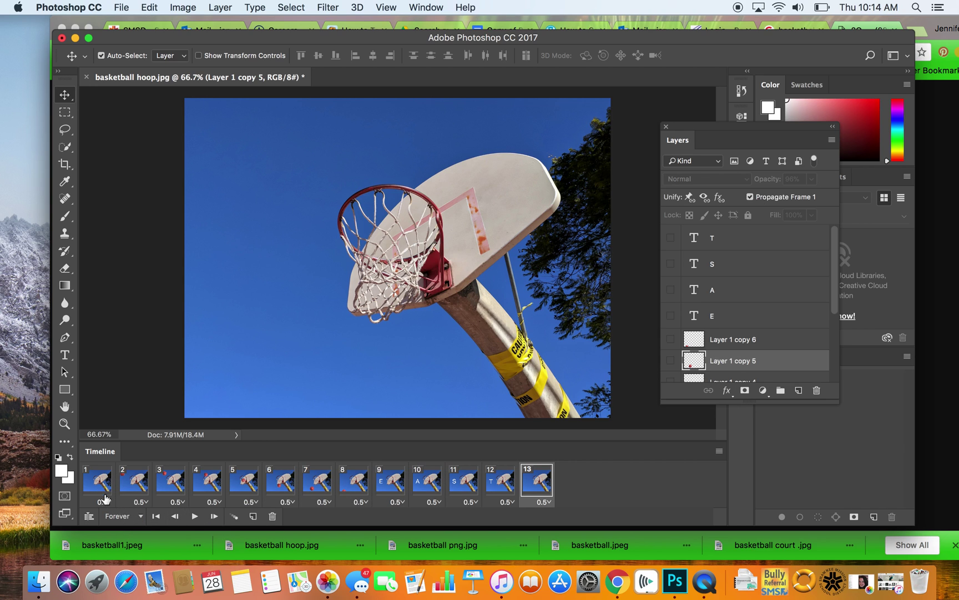
Set the delay of all 13 frames to 0.2 seconds, and preview the faster animation
{"action": "left_click", "coordinate": [90, 487]}
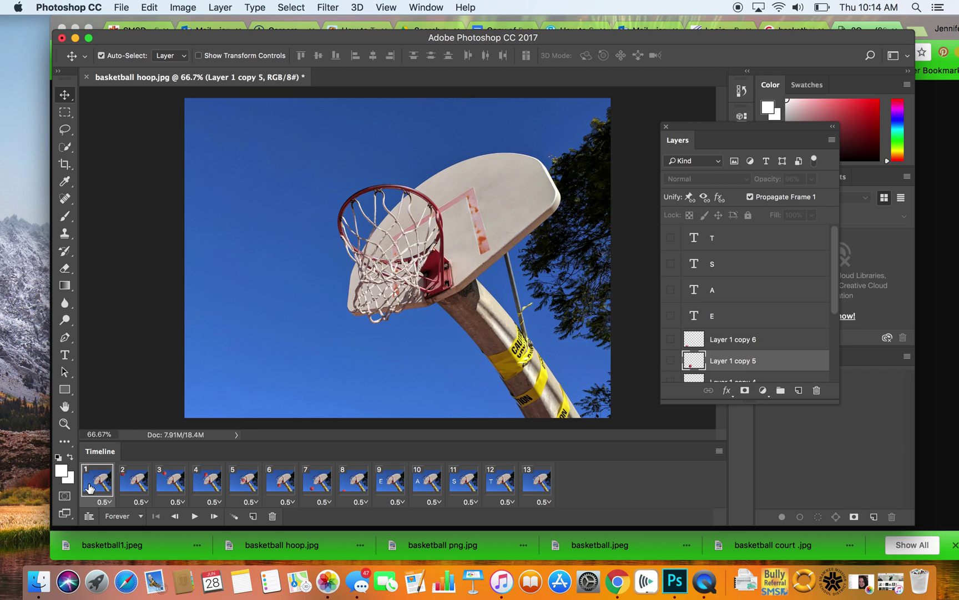
{"action": "left_click", "coordinate": [547, 487], "text": "shift"}
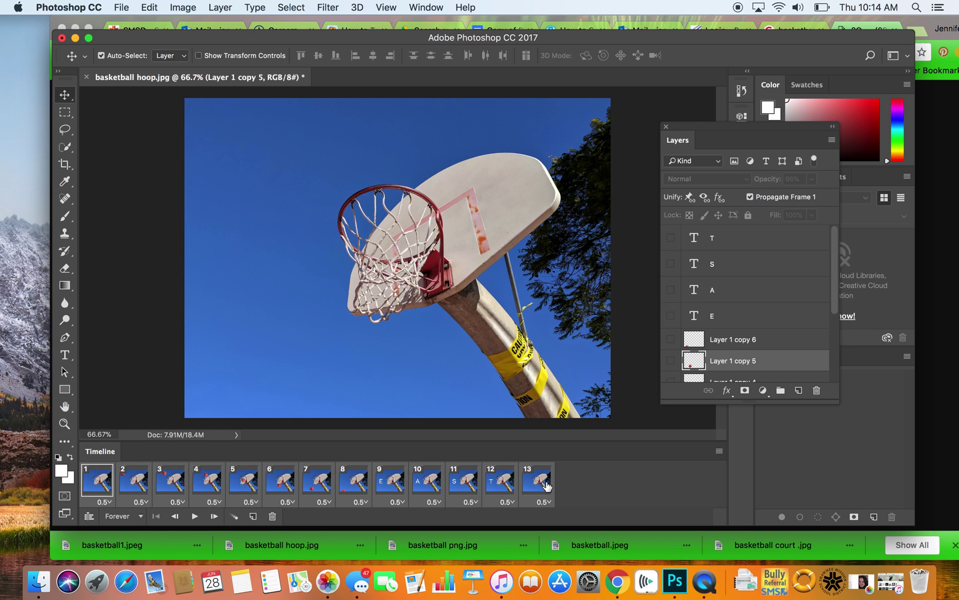
{"action": "left_click", "coordinate": [105, 502]}
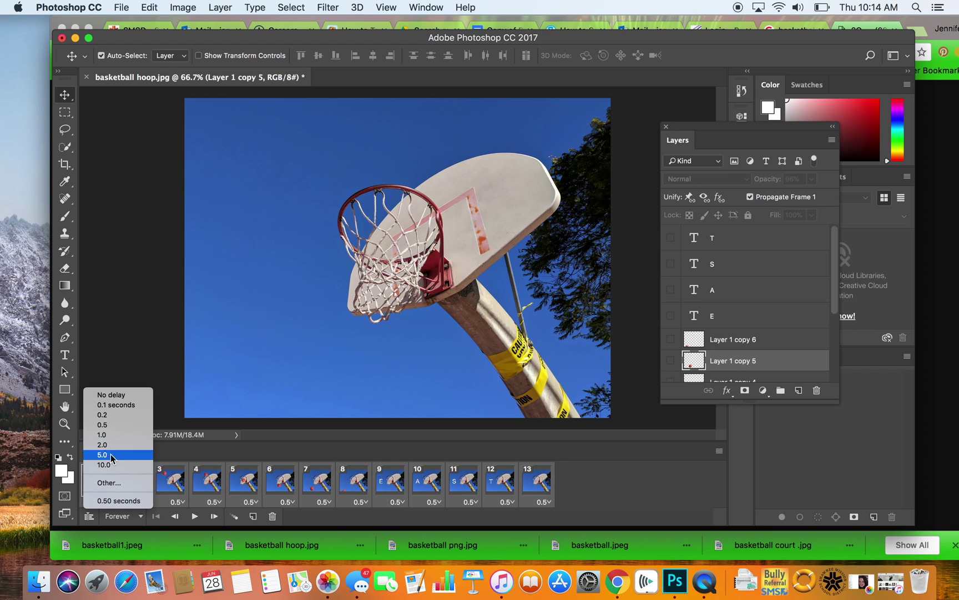
{"action": "left_click", "coordinate": [111, 415]}
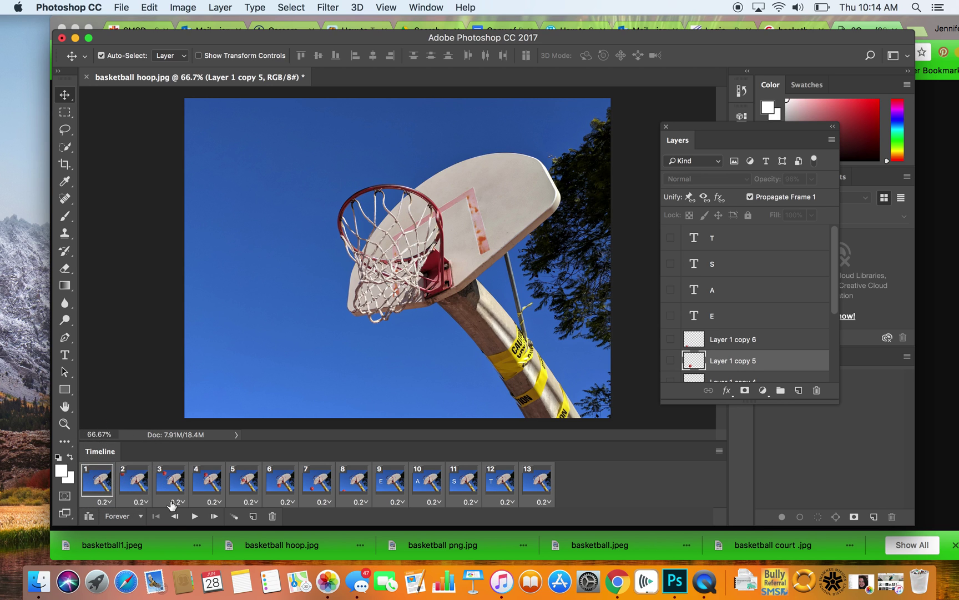
{"action": "left_click", "coordinate": [195, 517]}
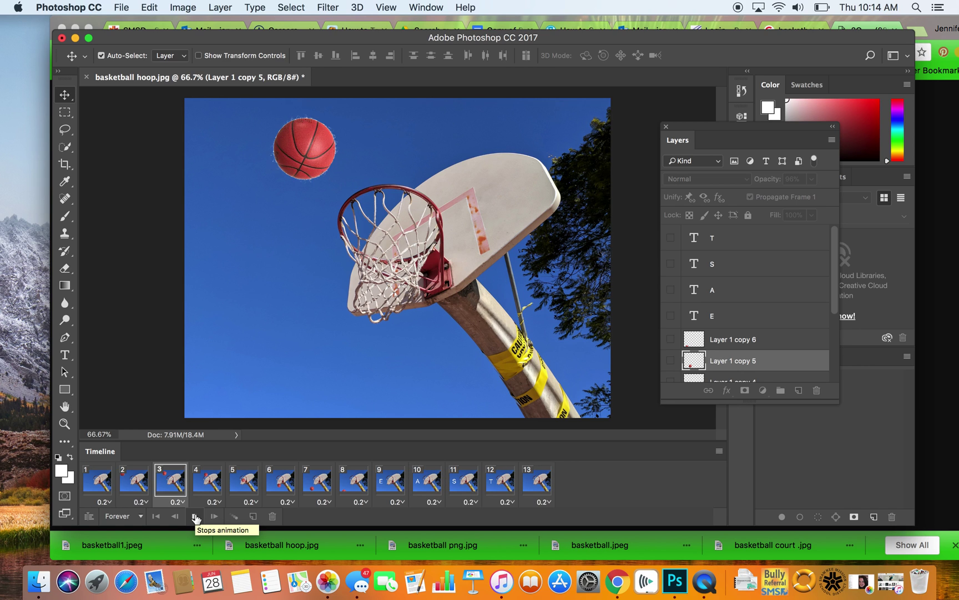
{"action": "left_click", "coordinate": [195, 516]}
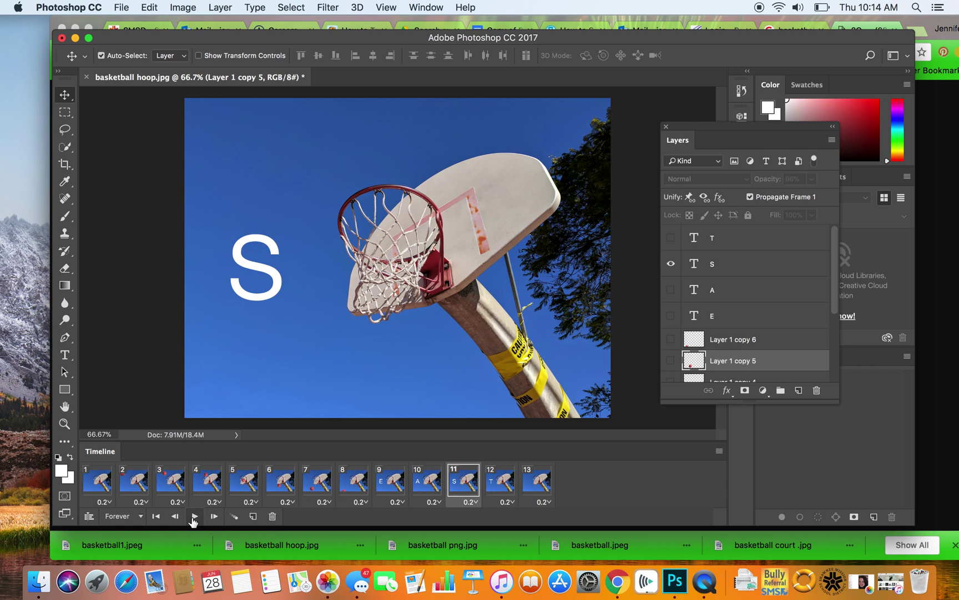
Set the delay of the letter frames E, A, S and T, frames 9 to 12, to 0.5 seconds each
{"action": "left_click", "coordinate": [391, 481]}
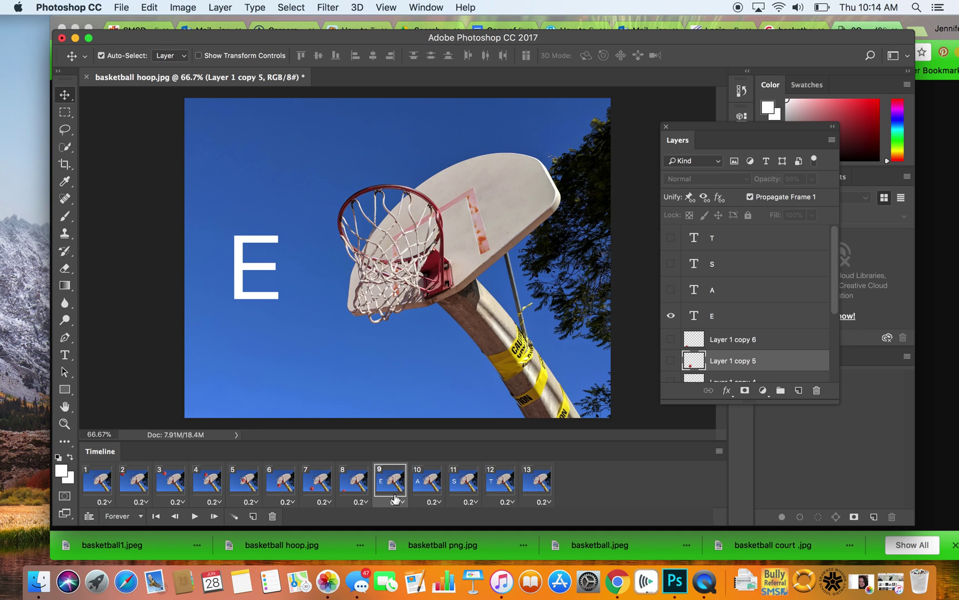
{"action": "left_click", "coordinate": [403, 498]}
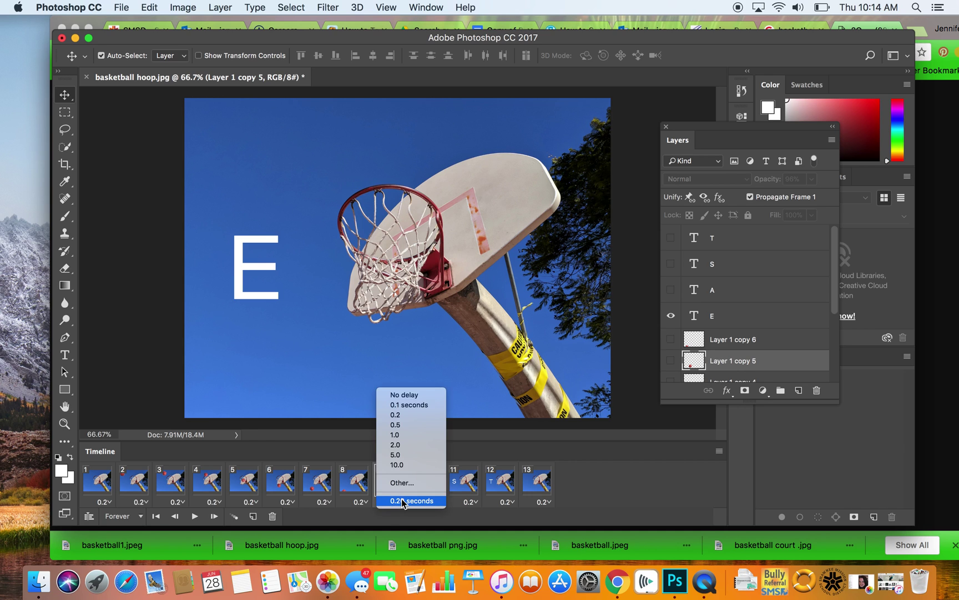
{"action": "left_click", "coordinate": [401, 422]}
{"action": "left_click", "coordinate": [434, 500]}
{"action": "left_click", "coordinate": [436, 426]}
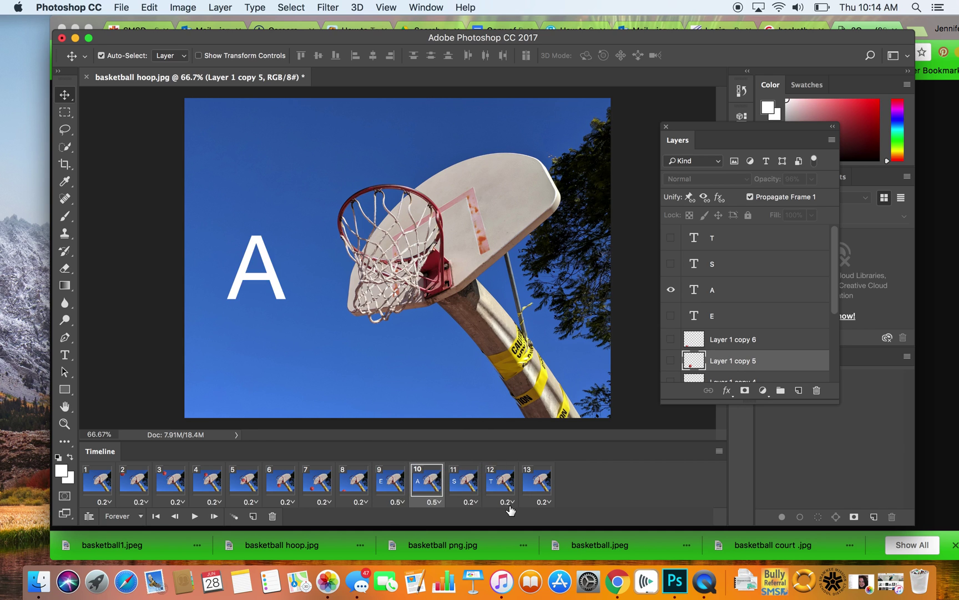
{"action": "left_click", "coordinate": [475, 501]}
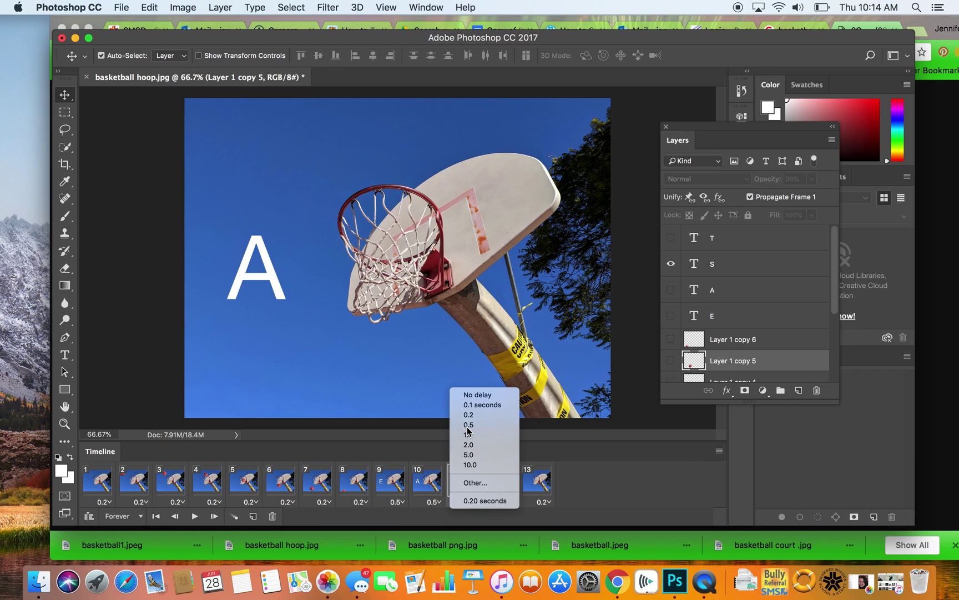
{"action": "left_click", "coordinate": [467, 425]}
{"action": "left_click", "coordinate": [501, 503]}
{"action": "left_click", "coordinate": [505, 424]}
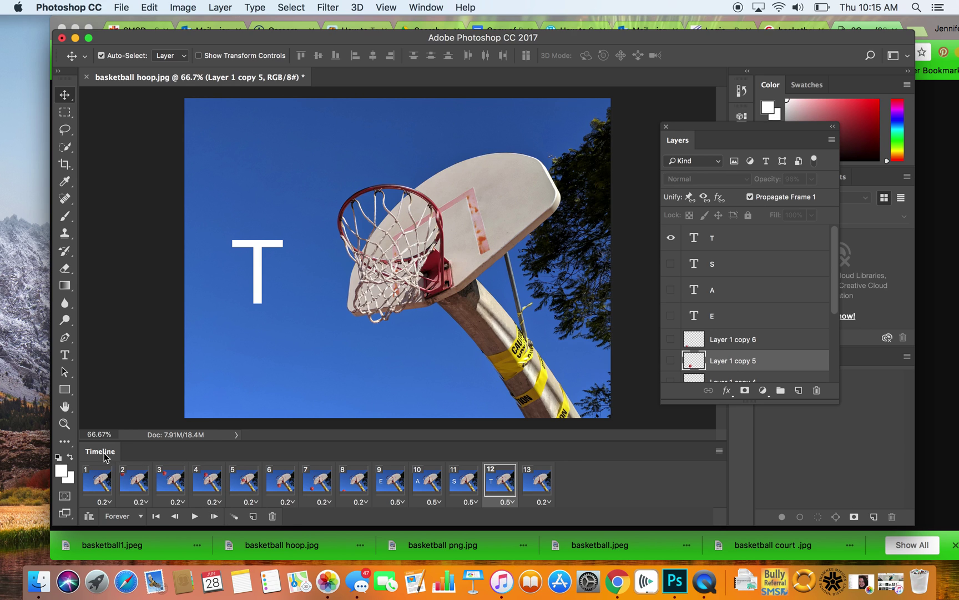
Tween frame 1 with the next frame, adding 2 frames across all layers, and preview the animation
{"action": "left_click", "coordinate": [94, 482]}
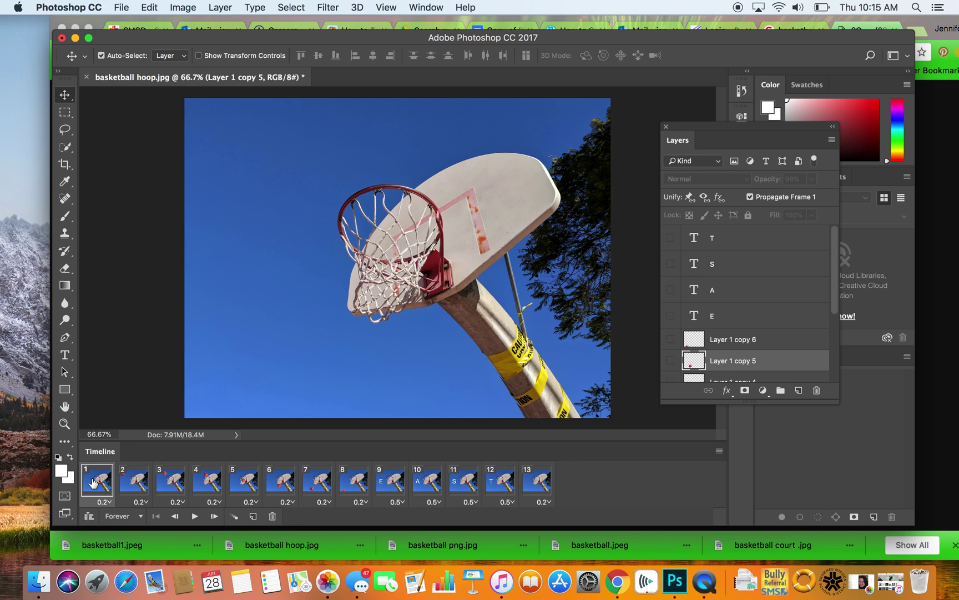
{"action": "left_click", "coordinate": [235, 516]}
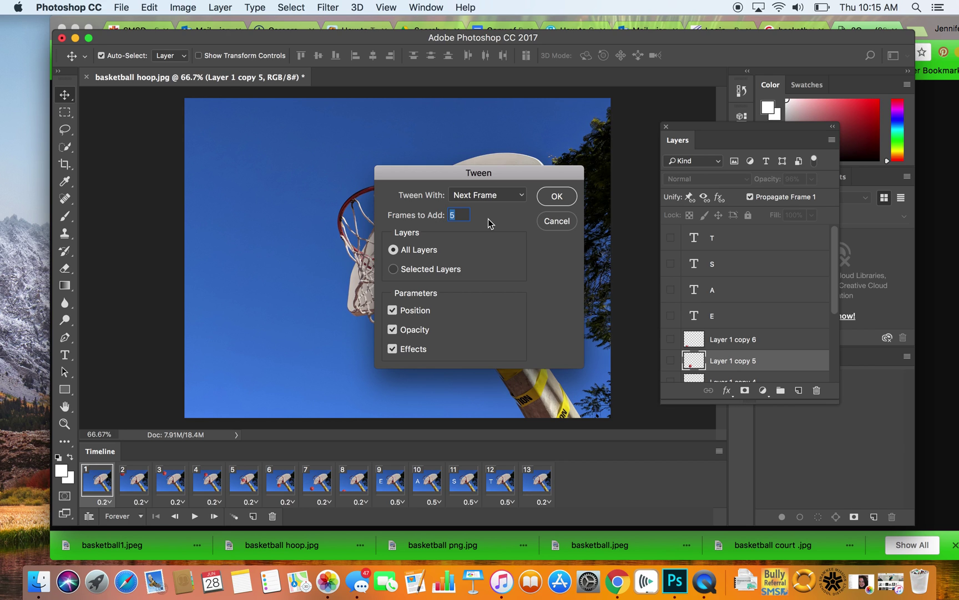
{"action": "type", "text": "2"}
{"action": "left_click", "coordinate": [562, 196]}
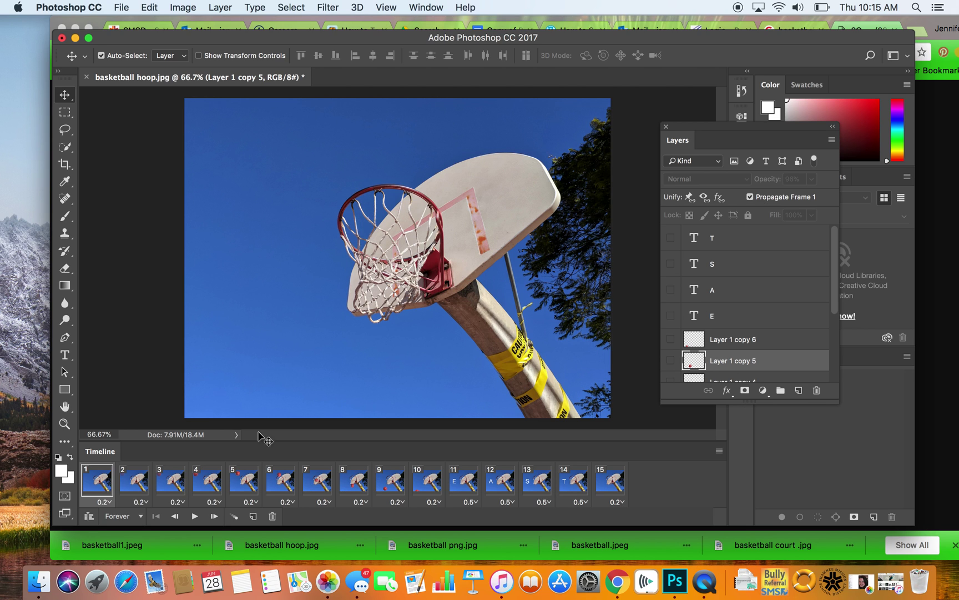
{"action": "left_click", "coordinate": [196, 517]}
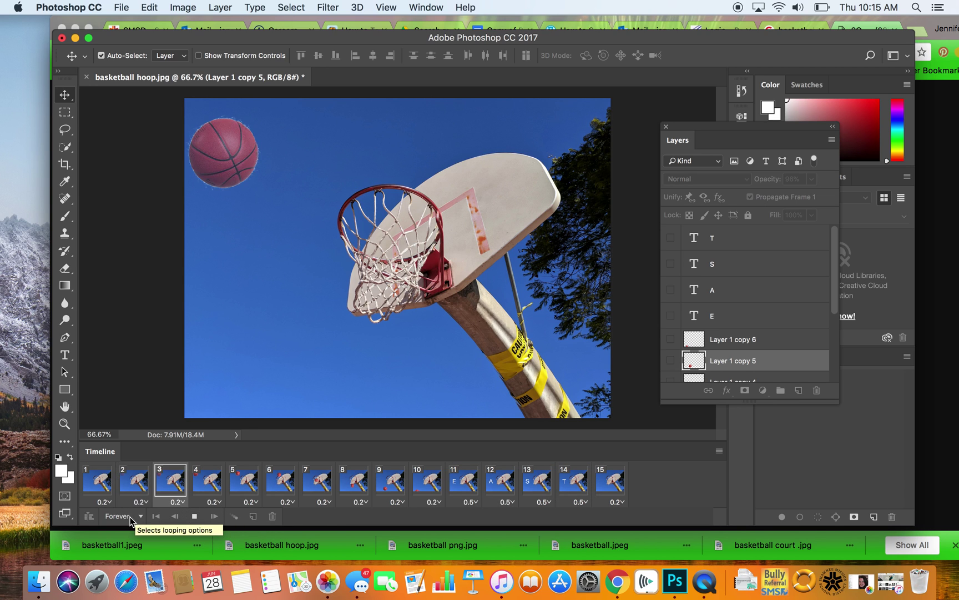
{"action": "left_click", "coordinate": [194, 516]}
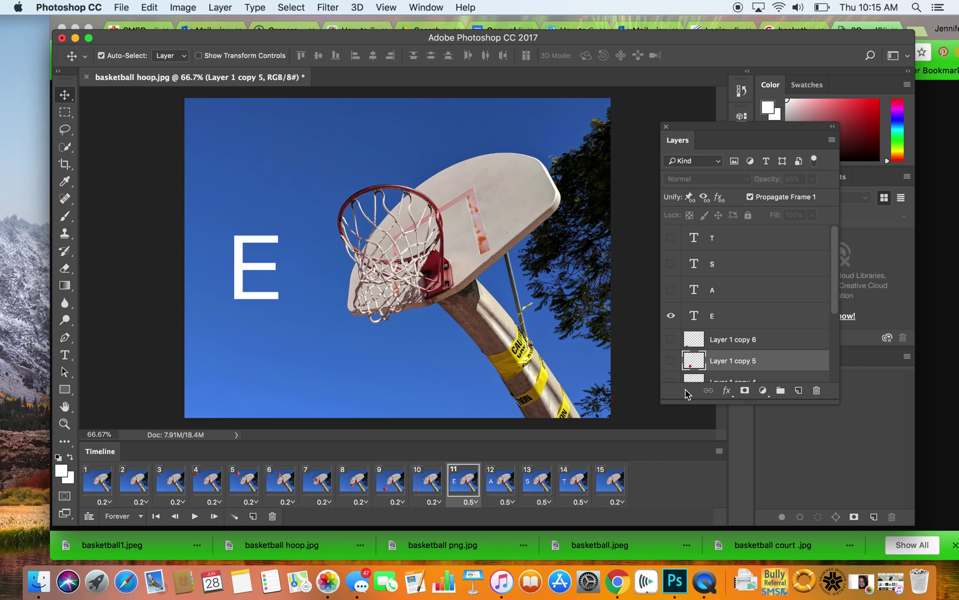
Examine the commands available for the animation's frames, and check individual ball, letter and background frames
{"action": "left_click", "coordinate": [719, 451]}
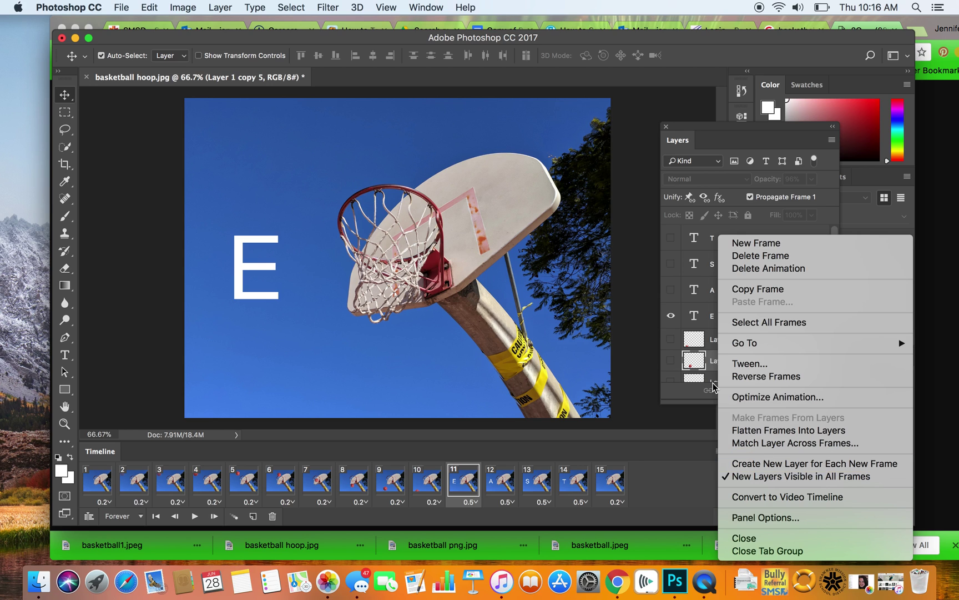
{"action": "left_click", "coordinate": [647, 447]}
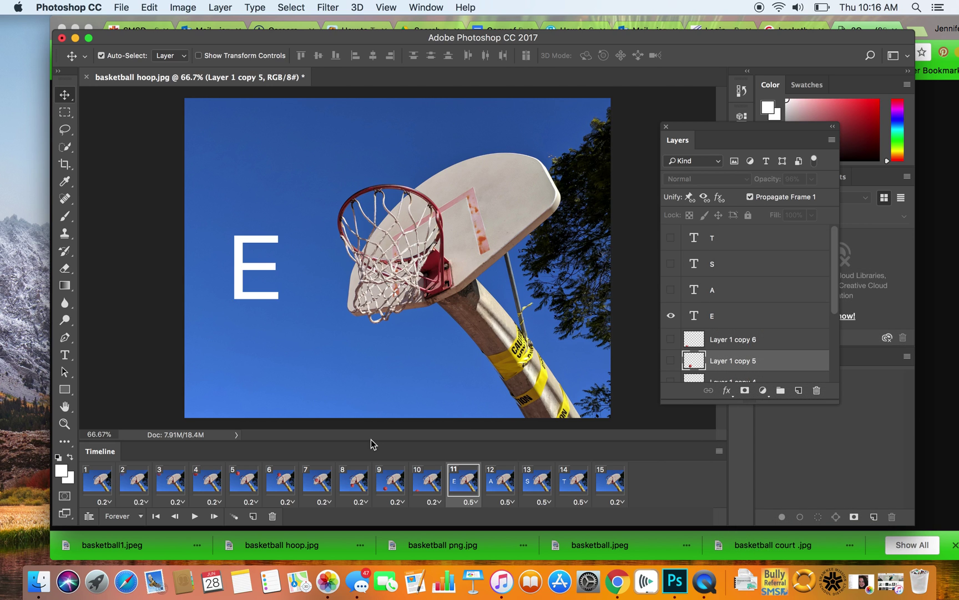
{"action": "left_click", "coordinate": [184, 487]}
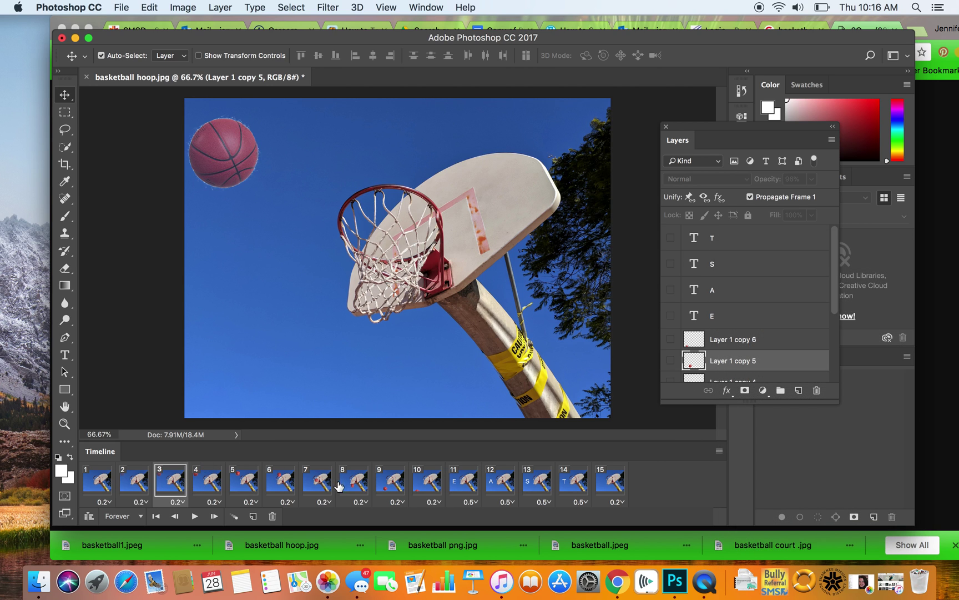
{"action": "left_click", "coordinate": [464, 482]}
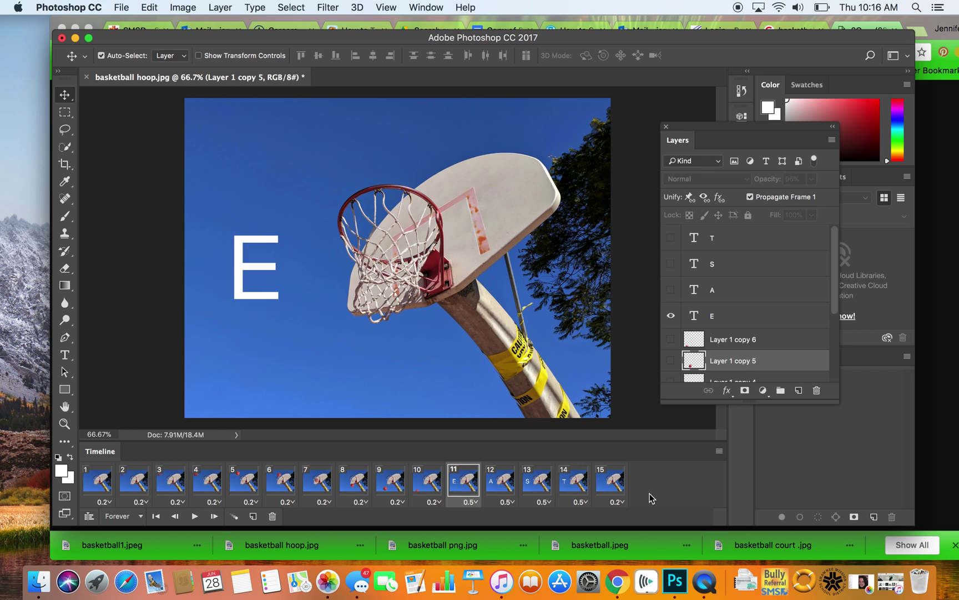
{"action": "left_click", "coordinate": [719, 451]}
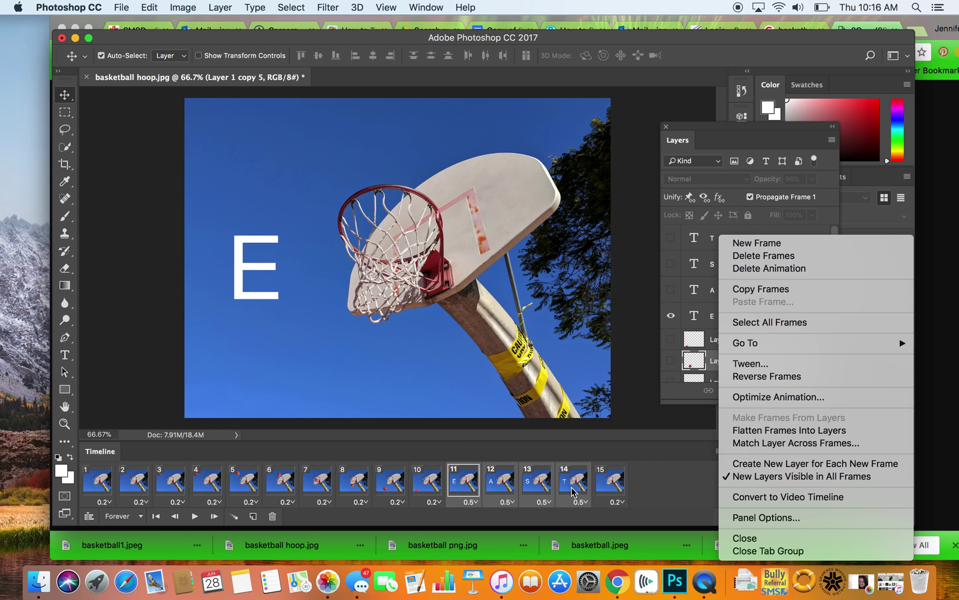
{"action": "left_click", "coordinate": [633, 488]}
{"action": "left_click", "coordinate": [418, 483]}
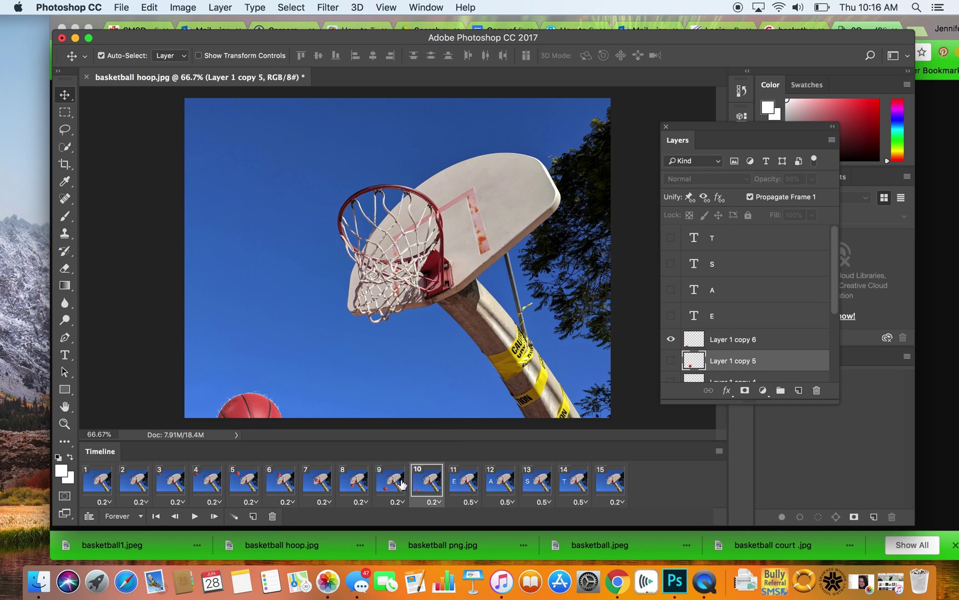
{"action": "left_click", "coordinate": [343, 481]}
{"action": "left_click", "coordinate": [288, 476]}
{"action": "left_click", "coordinate": [467, 480]}
{"action": "left_click", "coordinate": [509, 491]}
{"action": "left_click", "coordinate": [598, 486]}
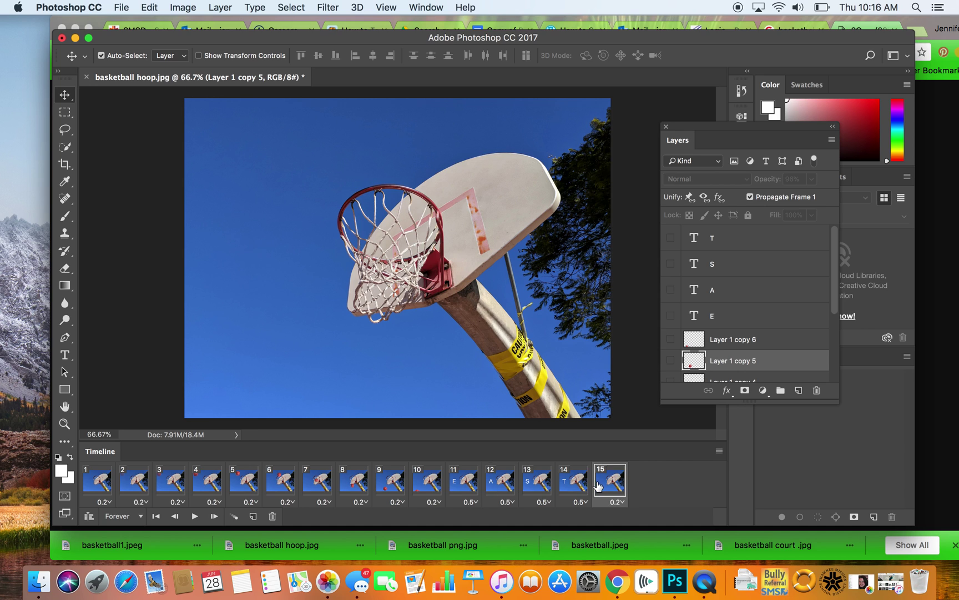
Convert the frame animation to a video timeline, and convert it back to a frame animation
{"action": "left_click", "coordinate": [100, 479]}
{"action": "left_click", "coordinate": [89, 516]}
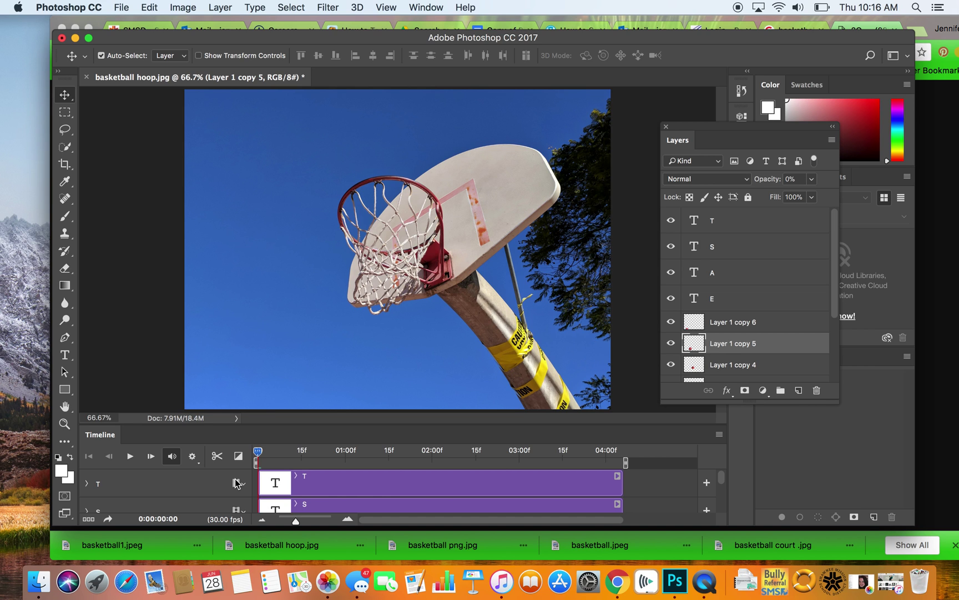
{"action": "left_click", "coordinate": [88, 519]}
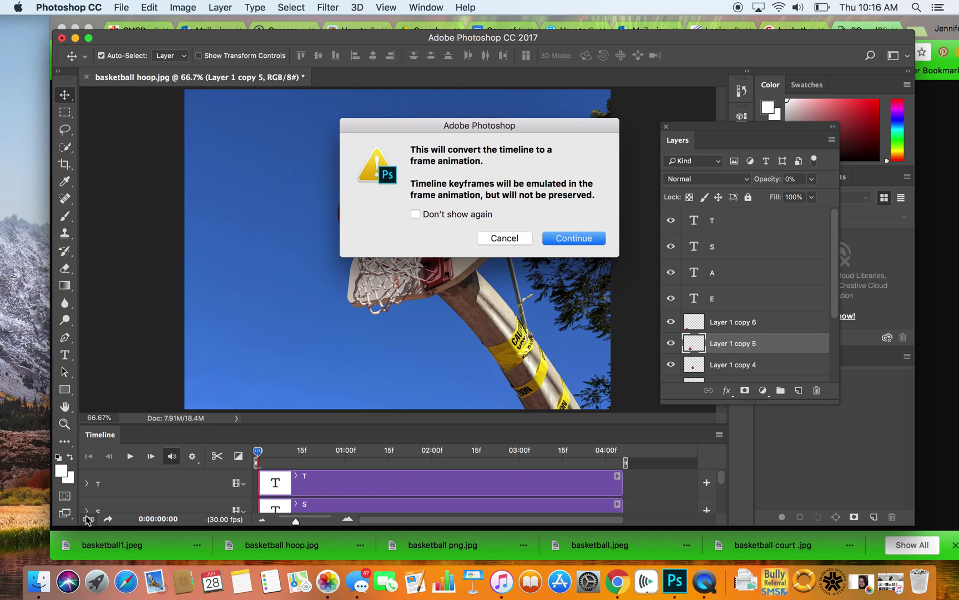
{"action": "left_click", "coordinate": [578, 245]}
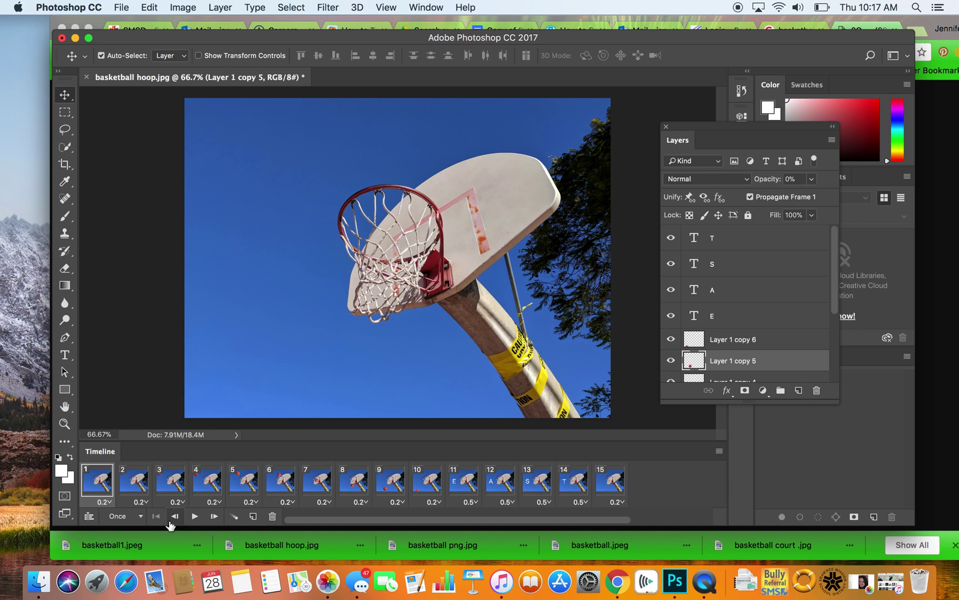
Set the converted animation's looping back to Forever, and preview it
{"action": "left_click", "coordinate": [131, 516]}
{"action": "left_click", "coordinate": [124, 534]}
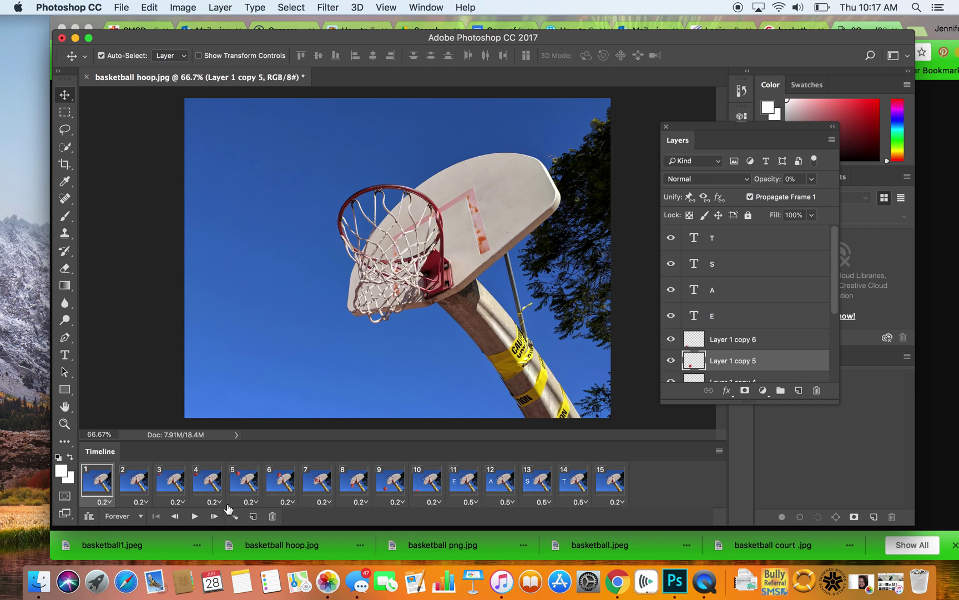
{"action": "left_click", "coordinate": [194, 516]}
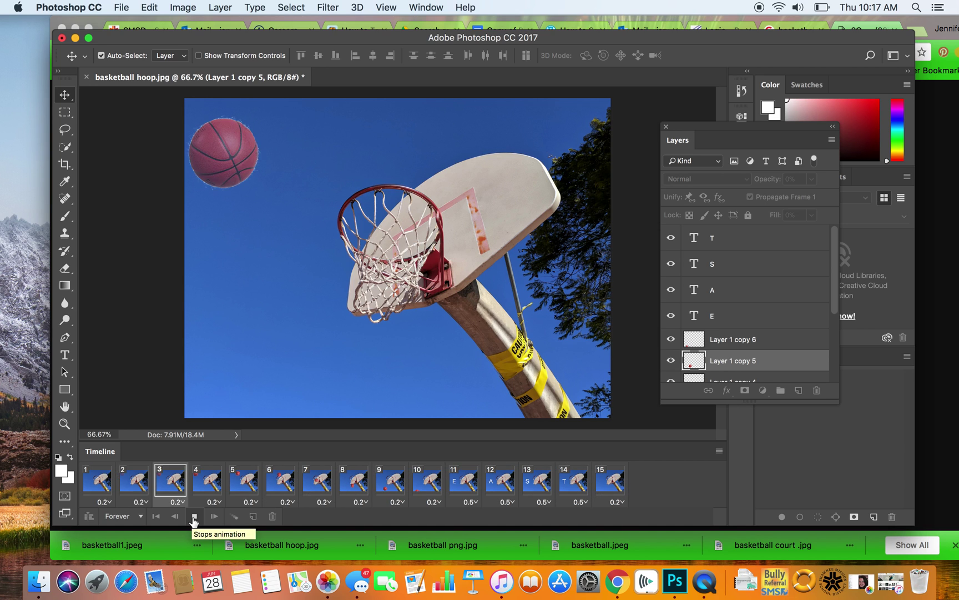
{"action": "left_click", "coordinate": [193, 517]}
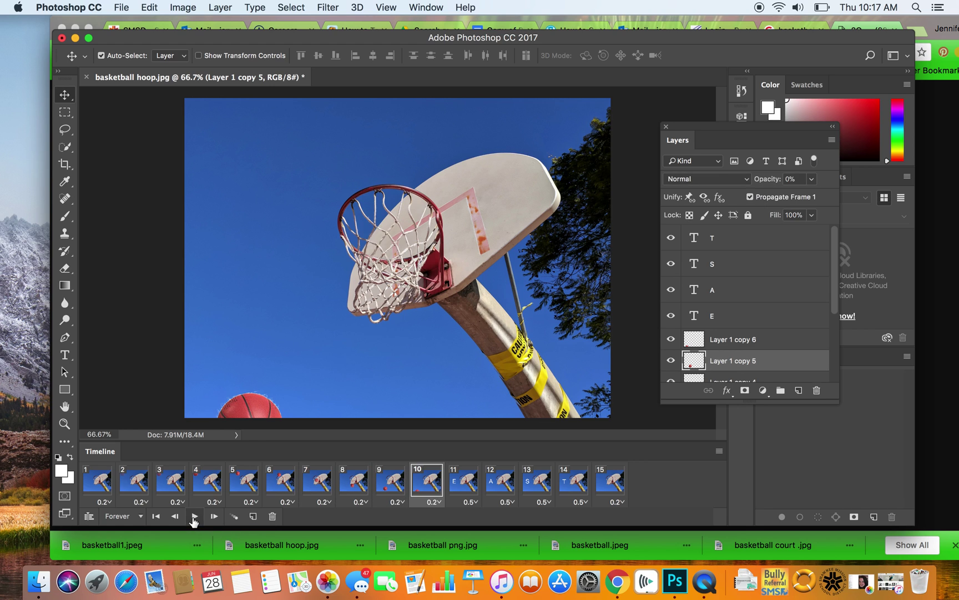
Review the GIF format, color, size and looping settings for exporting the animation in Save for Web, and close the dialog
{"action": "left_click", "coordinate": [130, 9]}
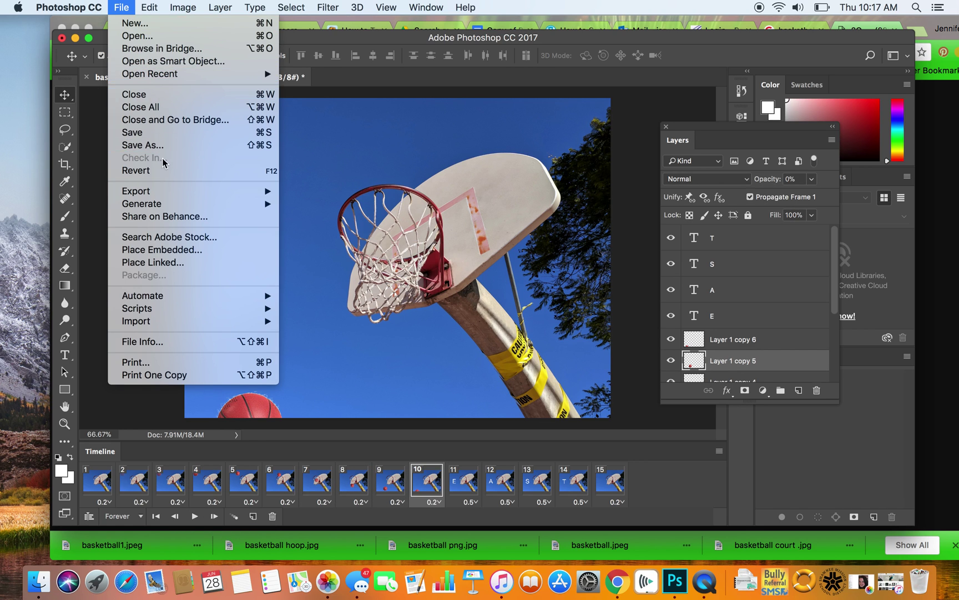
{"action": "mouse_move", "coordinate": [174, 192]}
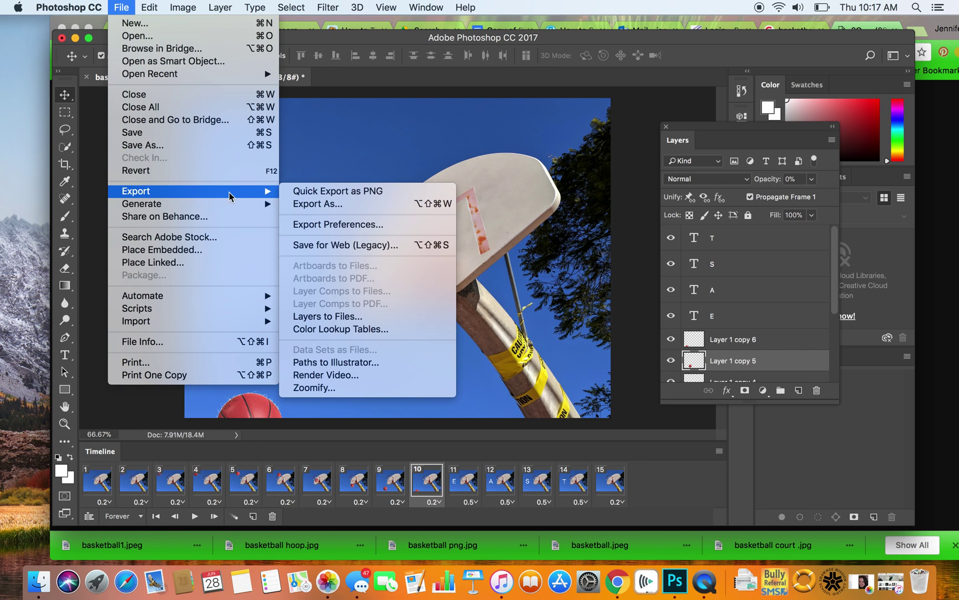
{"action": "left_click", "coordinate": [320, 247]}
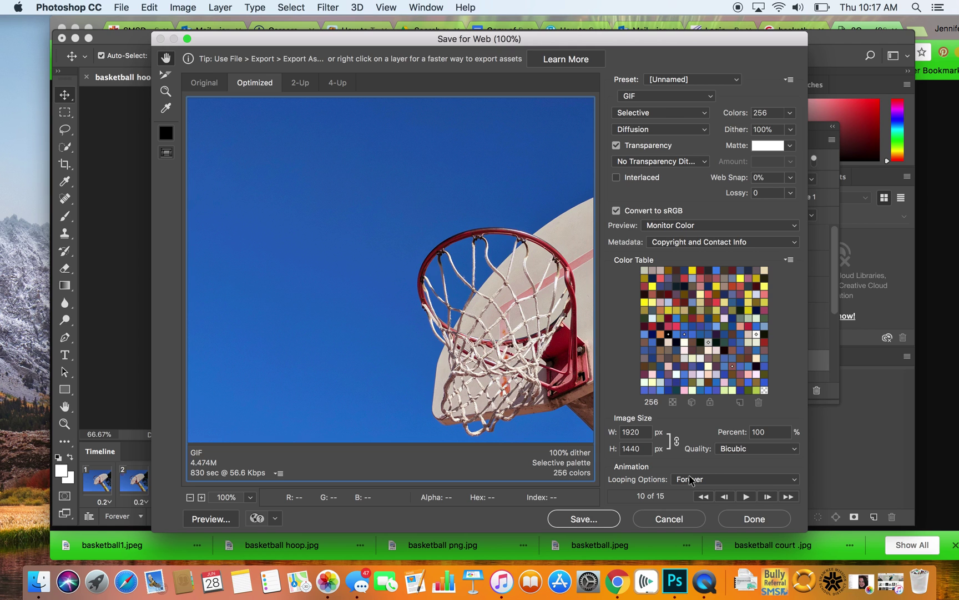
{"action": "left_click", "coordinate": [743, 521]}
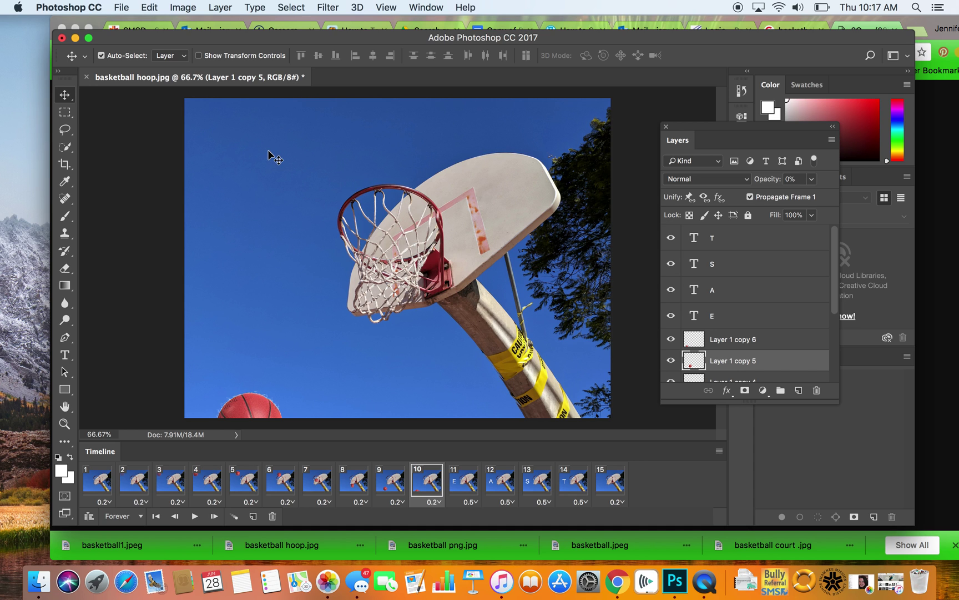
Export the animation with Save for Web as basketball-hoop.gif to the Desktop, using the GIF format with Forever looping
{"action": "left_click", "coordinate": [120, 9]}
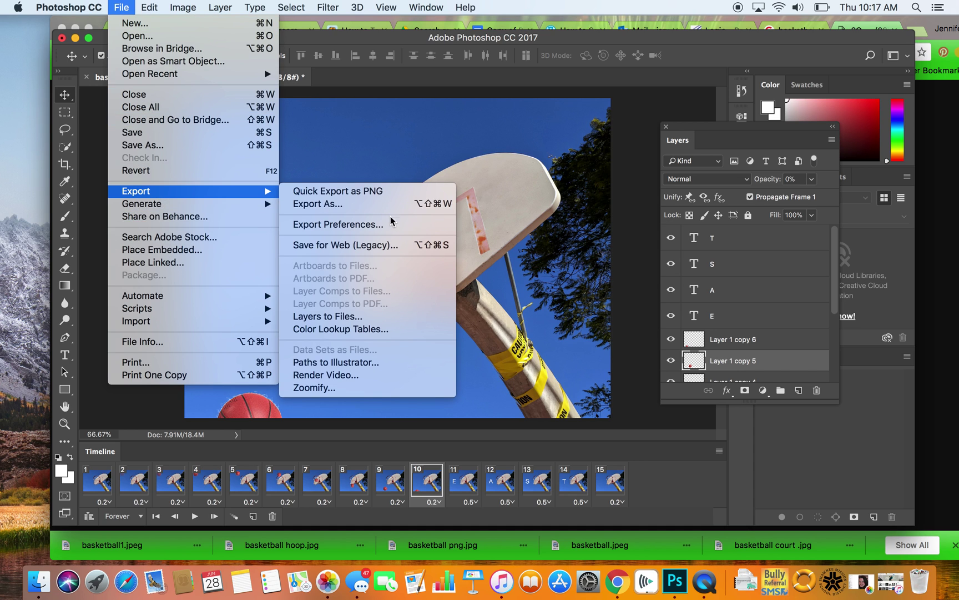
{"action": "left_click", "coordinate": [361, 244]}
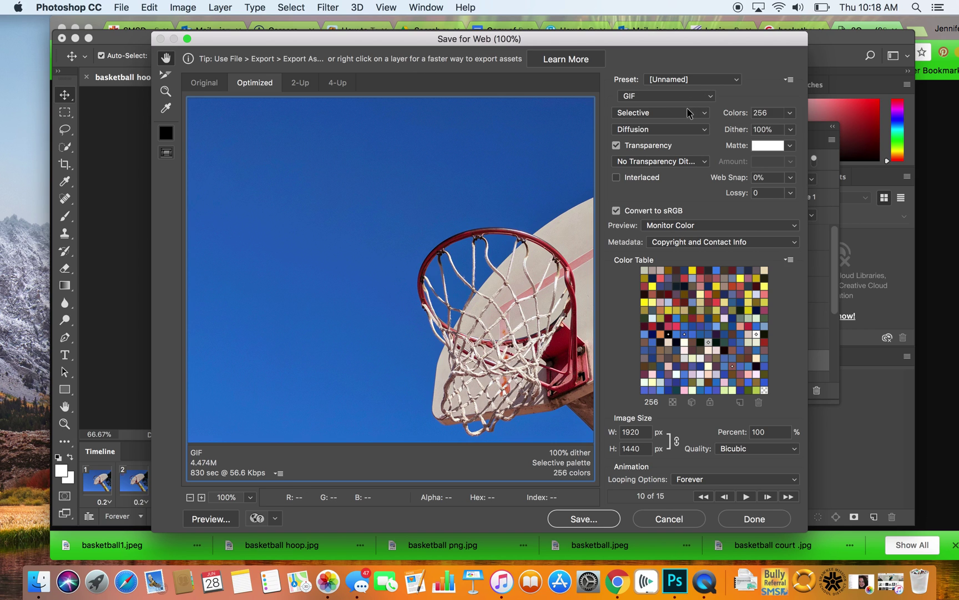
{"action": "left_click", "coordinate": [583, 519]}
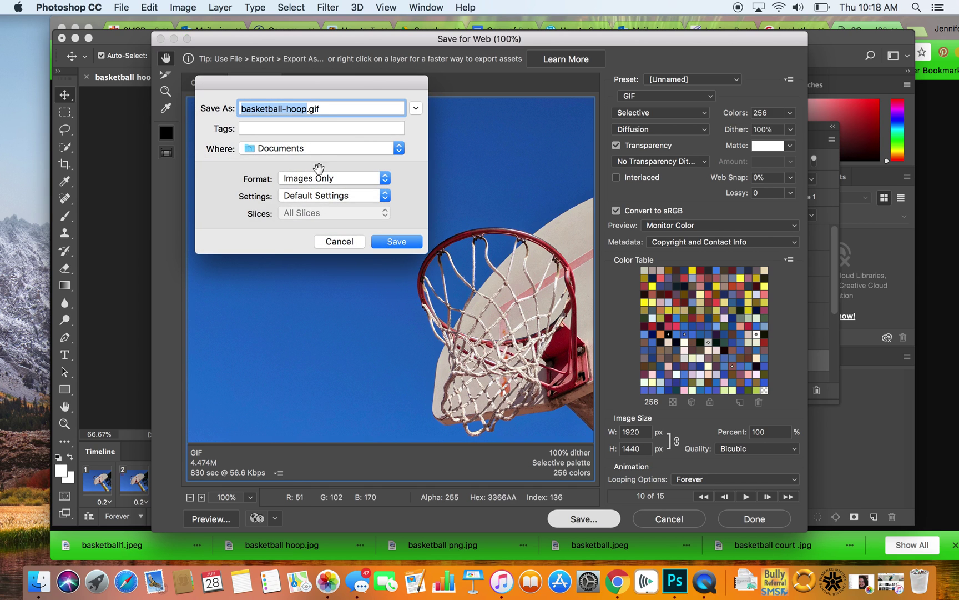
{"action": "left_click", "coordinate": [300, 147]}
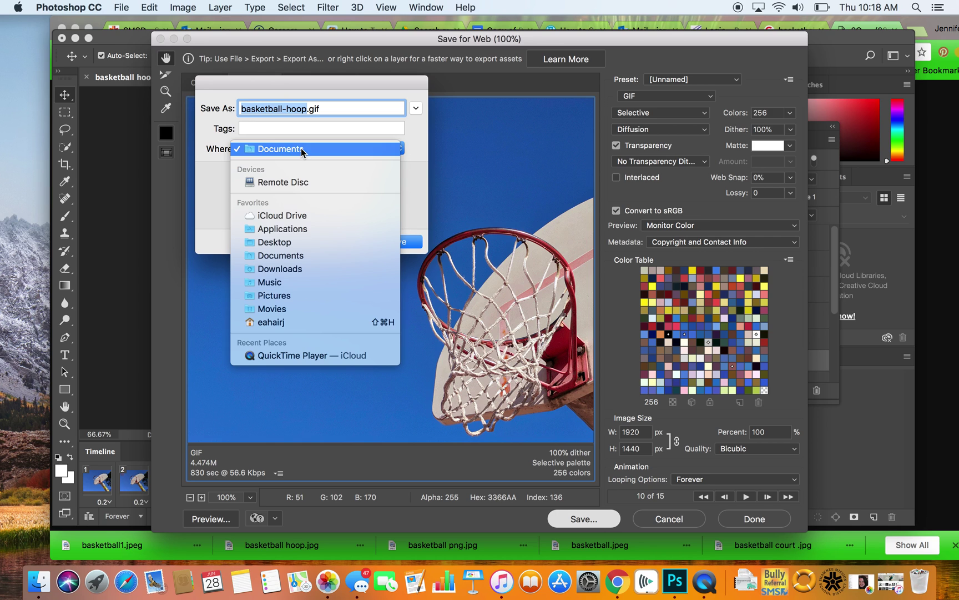
{"action": "left_click", "coordinate": [283, 242]}
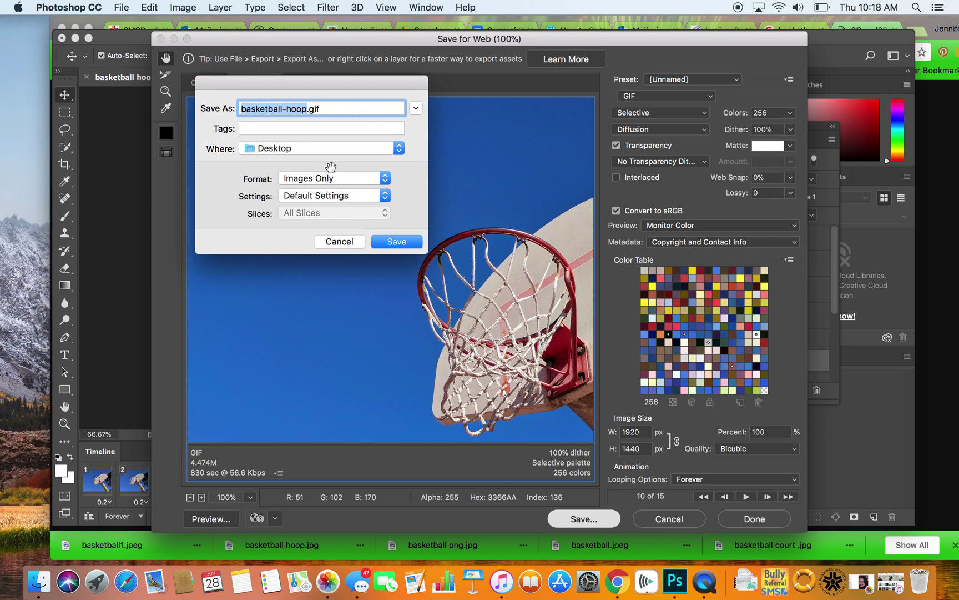
{"action": "left_click", "coordinate": [396, 243]}
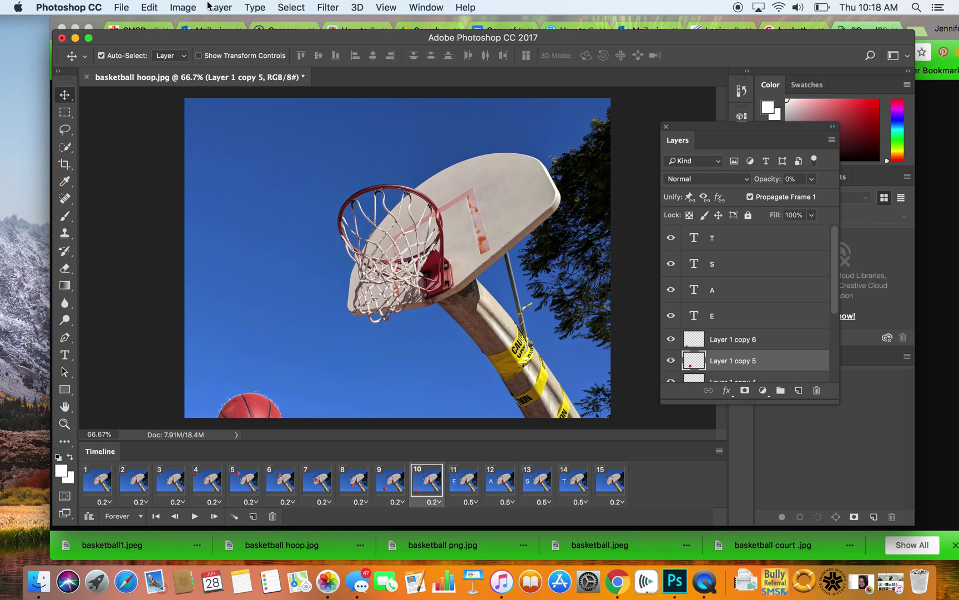
Minimize the hoop document and browser windows, and close the basketball1.jpeg document to clear the desktop
{"action": "left_click", "coordinate": [75, 38]}
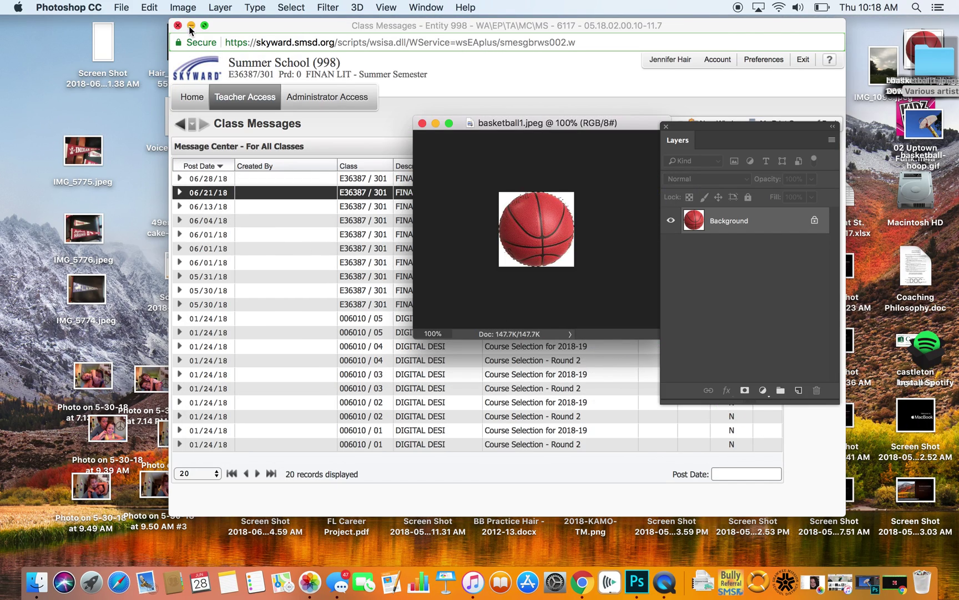
{"action": "left_click", "coordinate": [191, 26]}
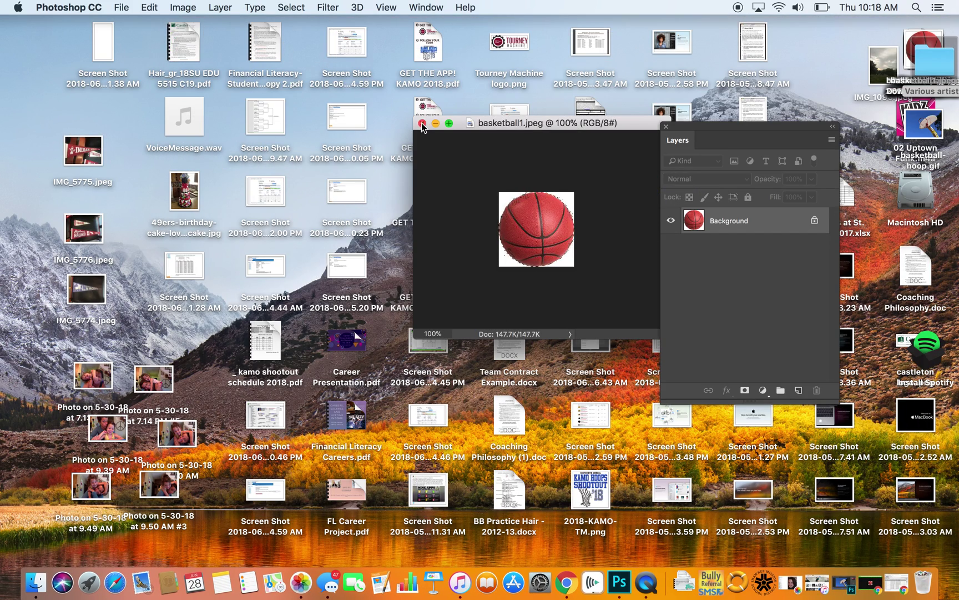
{"action": "left_click", "coordinate": [422, 123]}
Find basketball-hoop.gif in the Desktop folder with Finder, open it in Preview, and close it
{"action": "left_click", "coordinate": [36, 582]}
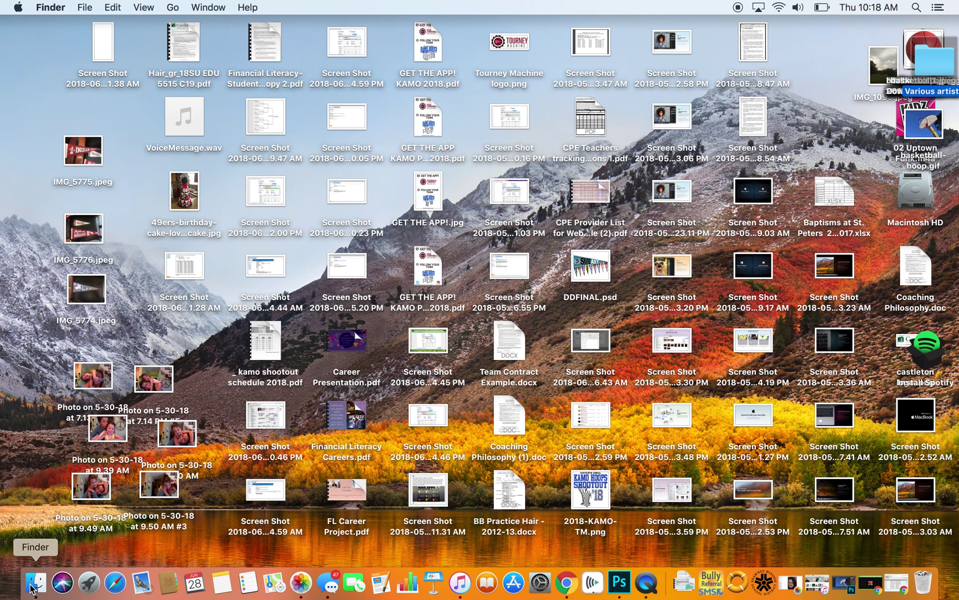
{"action": "scroll", "coordinate": [423, 247], "scroll_direction": "up", "scroll_amount": 2}
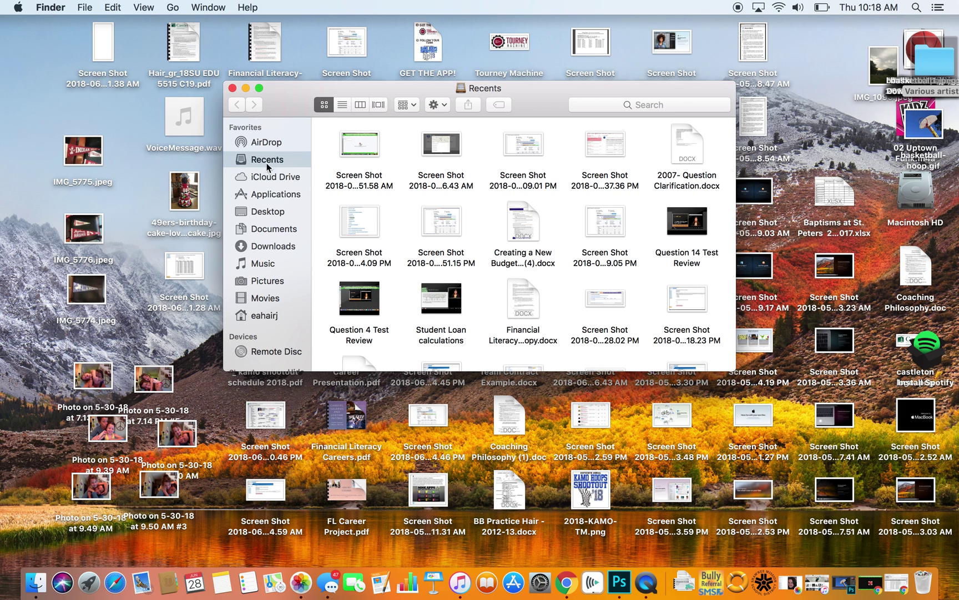
{"action": "left_click", "coordinate": [274, 212]}
{"action": "scroll", "coordinate": [467, 236], "scroll_direction": "down", "scroll_amount": 2}
{"action": "scroll", "coordinate": [465, 234], "scroll_direction": "down", "scroll_amount": 2}
{"action": "double_click", "coordinate": [427, 225]}
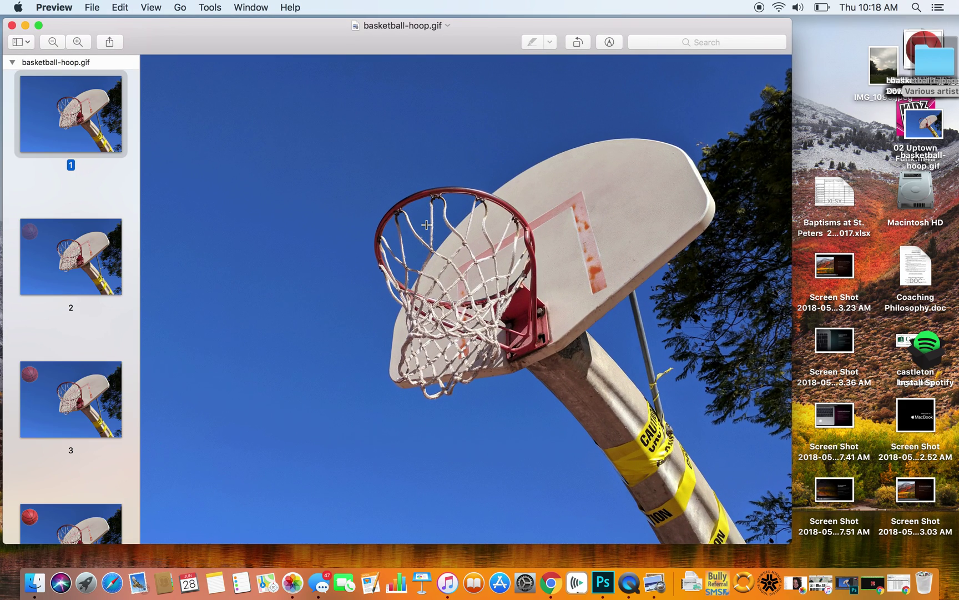
{"action": "left_click", "coordinate": [12, 25]}
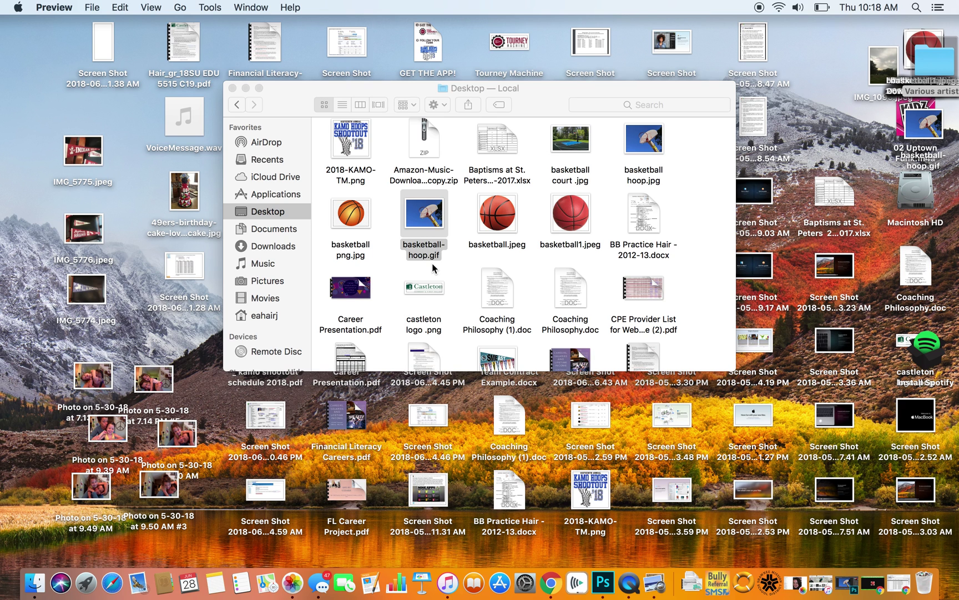
Reopen basketball-hoop.gif in Preview, look through its individual frames, and close it
{"action": "double_click", "coordinate": [422, 248]}
{"action": "scroll", "coordinate": [30, 388], "scroll_direction": "down", "scroll_amount": 10}
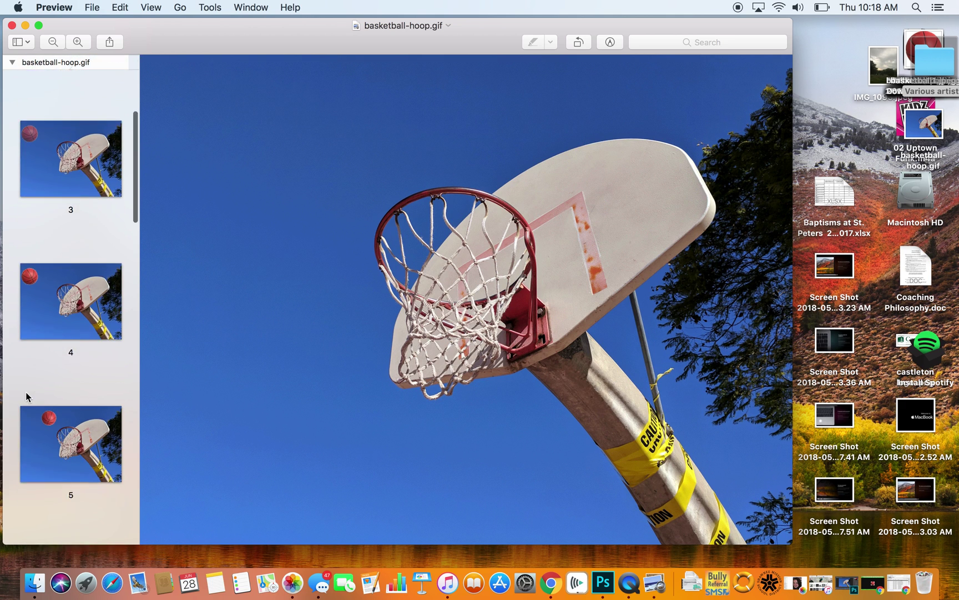
{"action": "scroll", "coordinate": [8, 90], "scroll_direction": "up", "scroll_amount": 3}
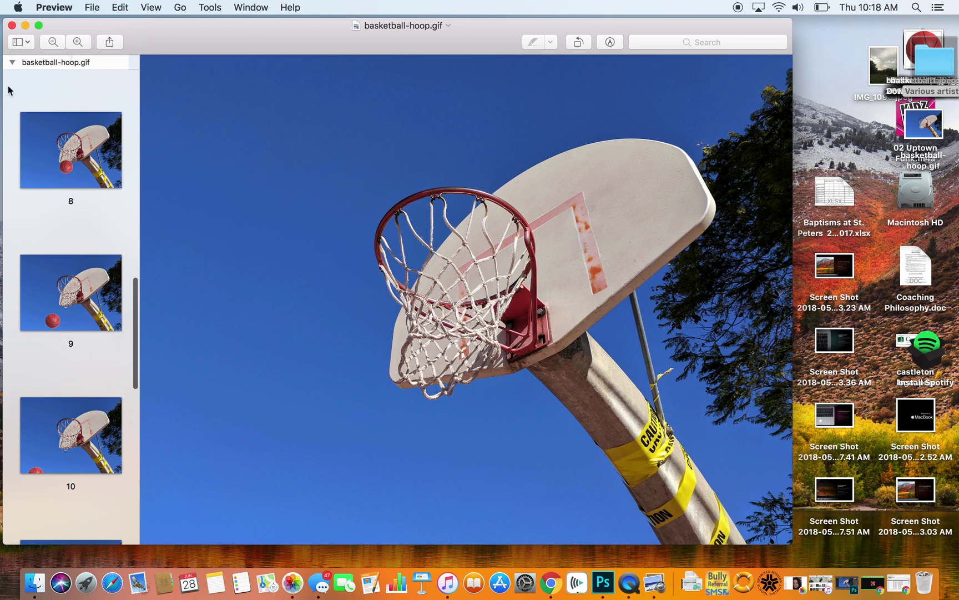
{"action": "left_click", "coordinate": [12, 25]}
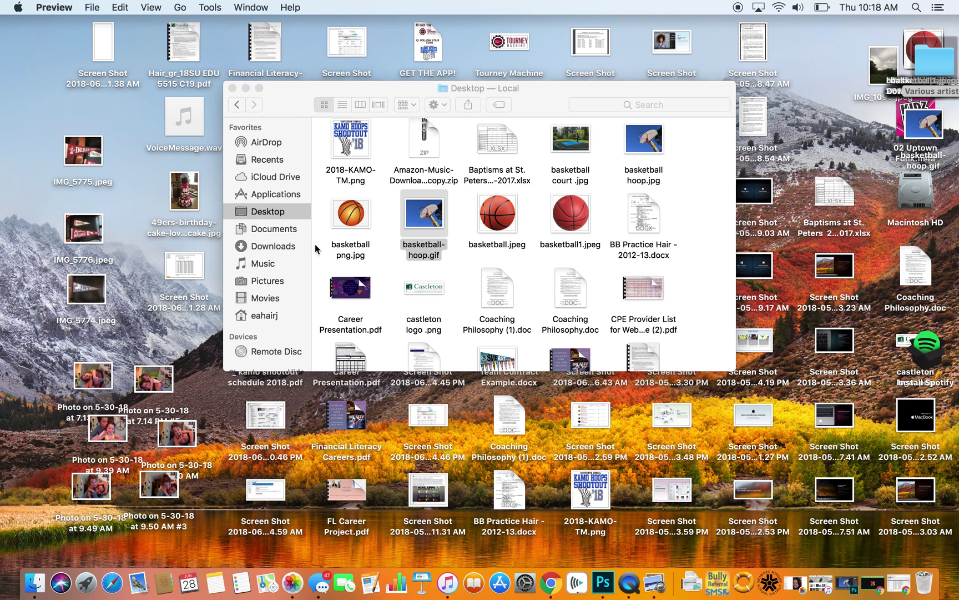
Switch to Chrome, search for Google Slides in a new tab, and create a blank presentation
{"action": "left_click", "coordinate": [552, 582]}
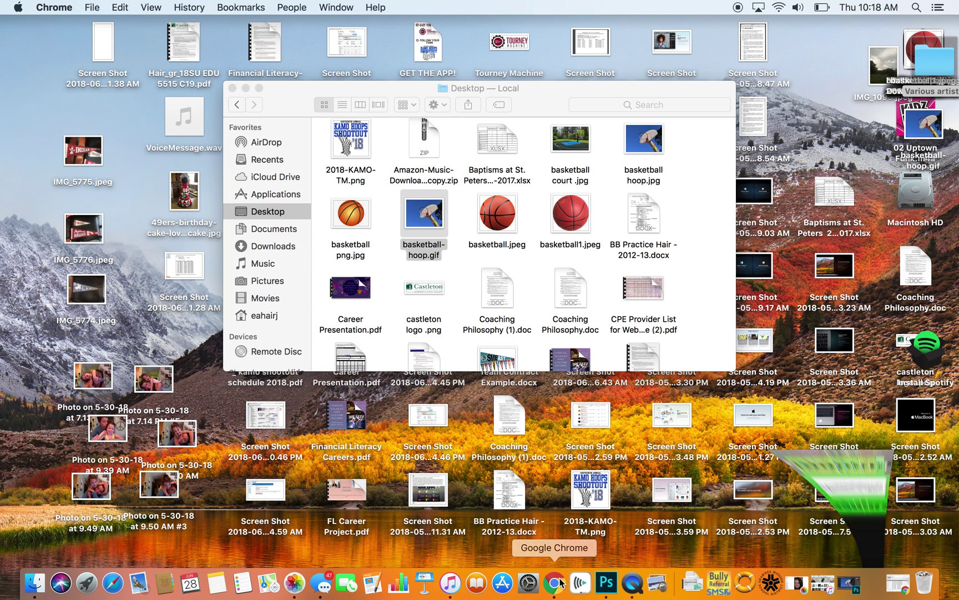
{"action": "left_click", "coordinate": [917, 30]}
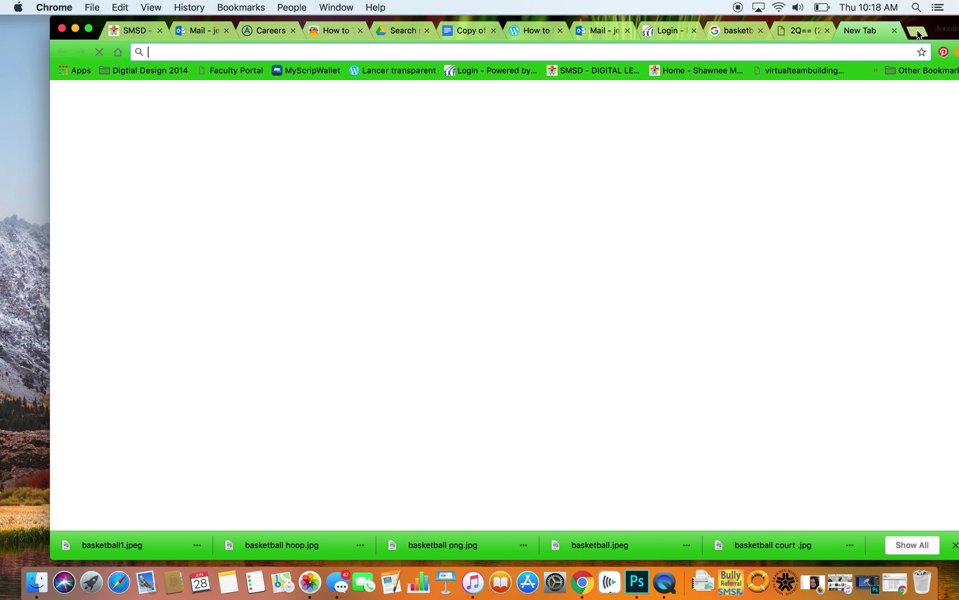
{"action": "type", "text": "google slide"}
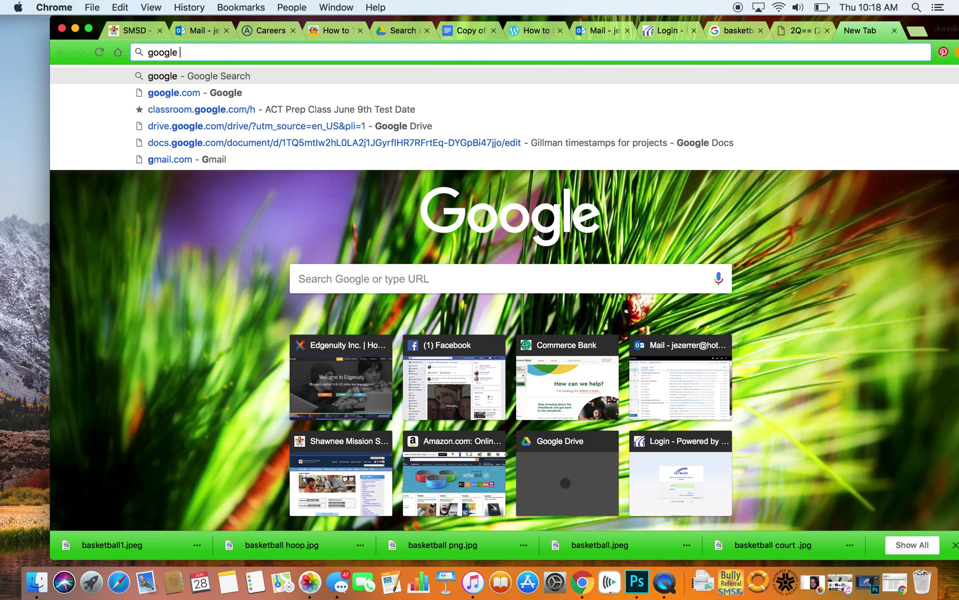
{"action": "key", "text": "Return"}
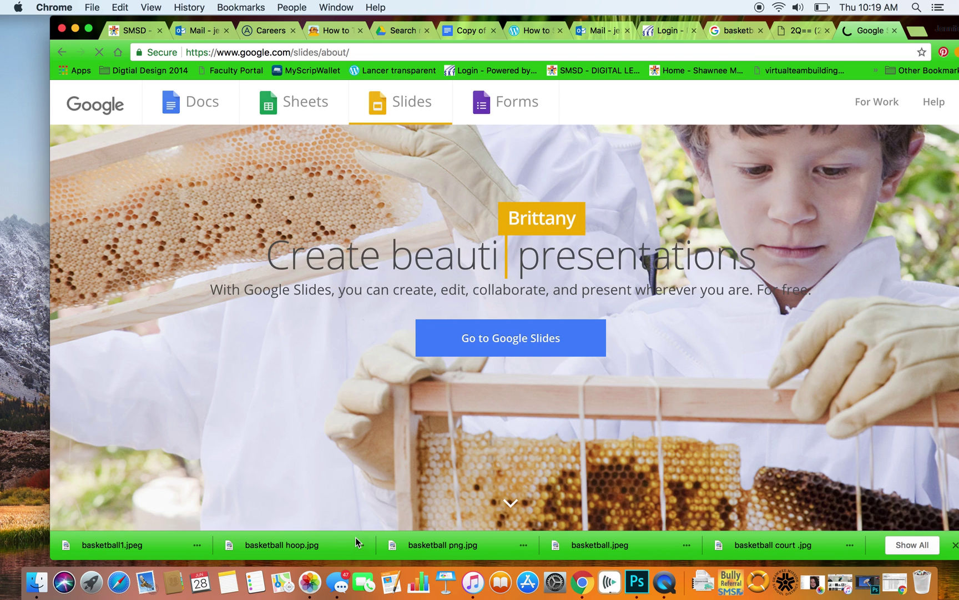
{"action": "left_click", "coordinate": [490, 338]}
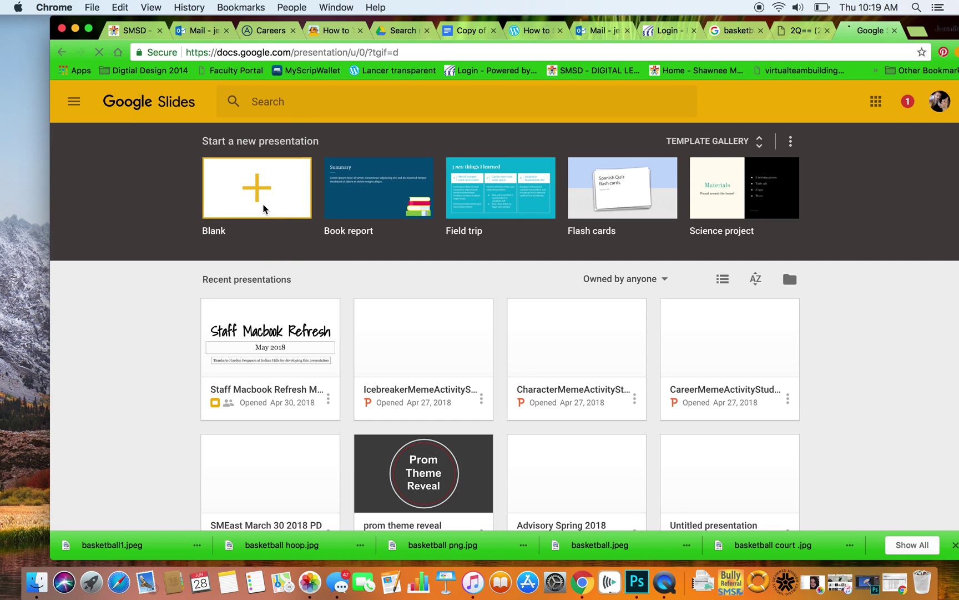
{"action": "left_click", "coordinate": [263, 205]}
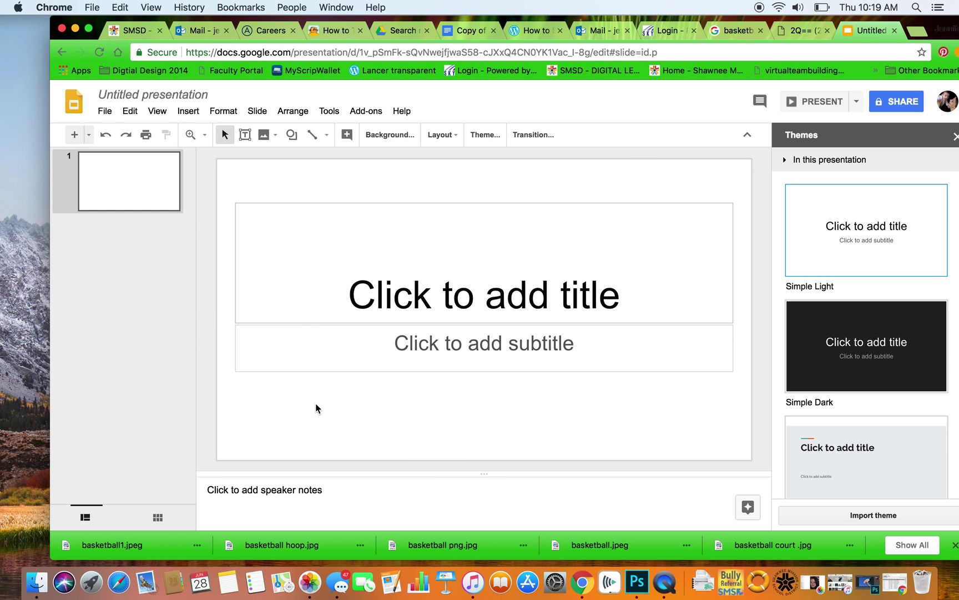
{"action": "left_click", "coordinate": [109, 180]}
{"action": "left_click", "coordinate": [223, 111]}
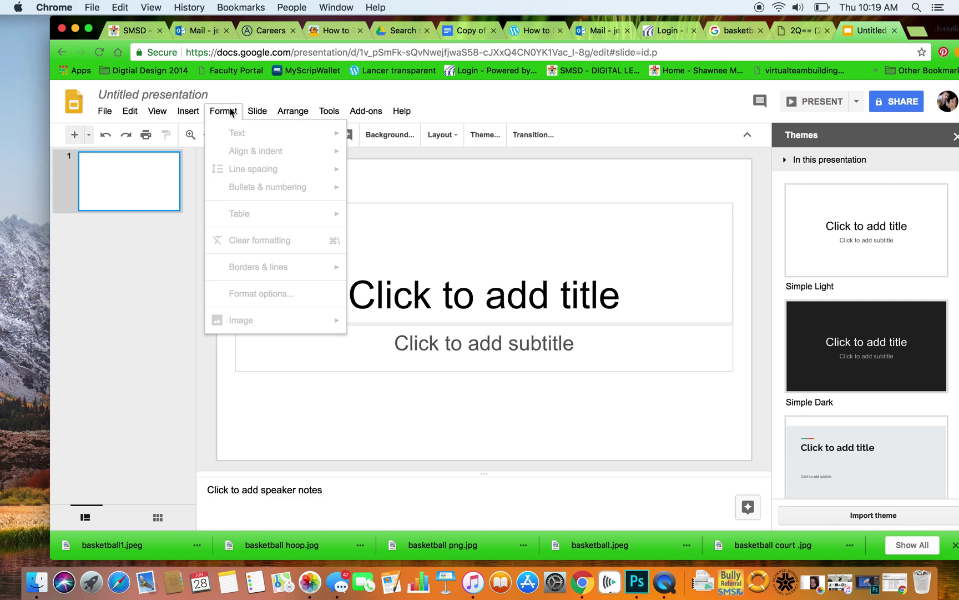
{"action": "left_click", "coordinate": [425, 205]}
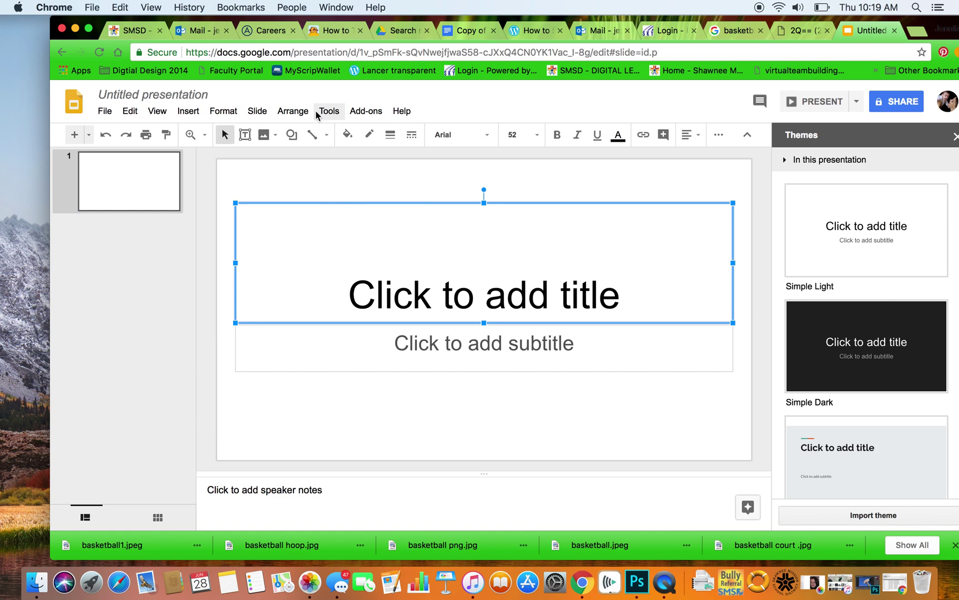
{"action": "left_click", "coordinate": [208, 111]}
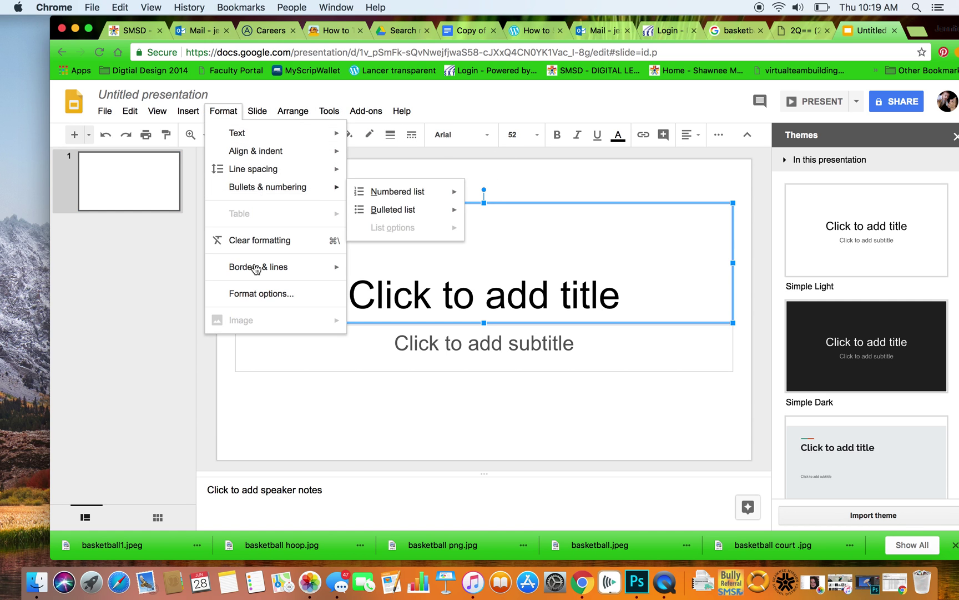
{"action": "left_click", "coordinate": [108, 118]}
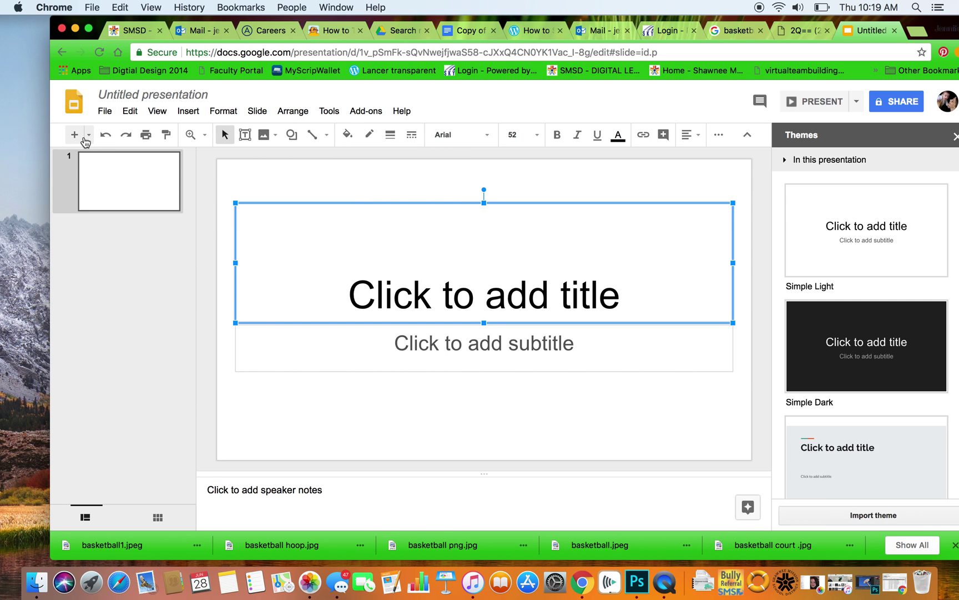
Add a second slide to the presentation and apply the Caption layout to it
{"action": "left_click", "coordinate": [74, 135]}
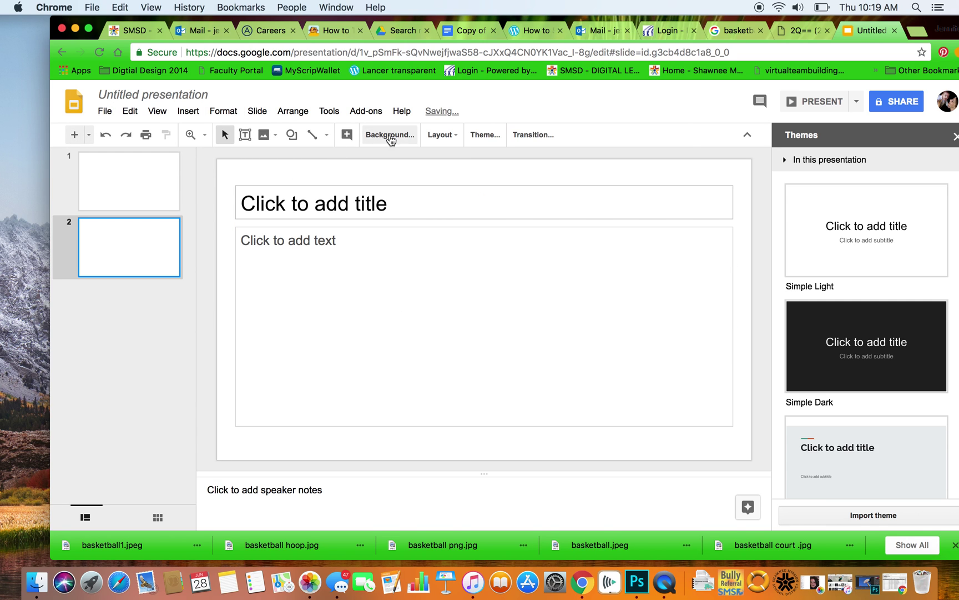
{"action": "left_click", "coordinate": [449, 141]}
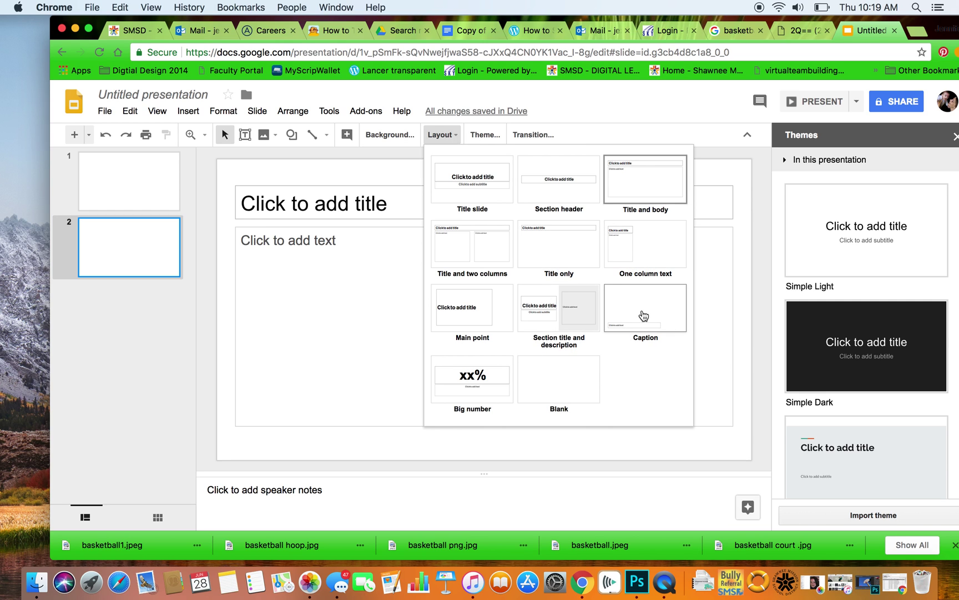
{"action": "left_click", "coordinate": [644, 315]}
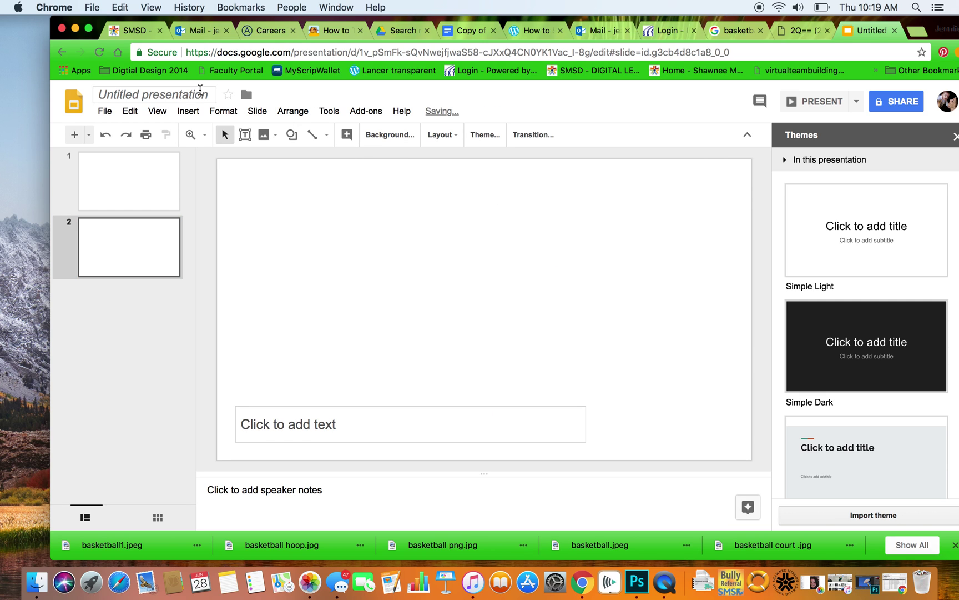
{"action": "left_click", "coordinate": [188, 111]}
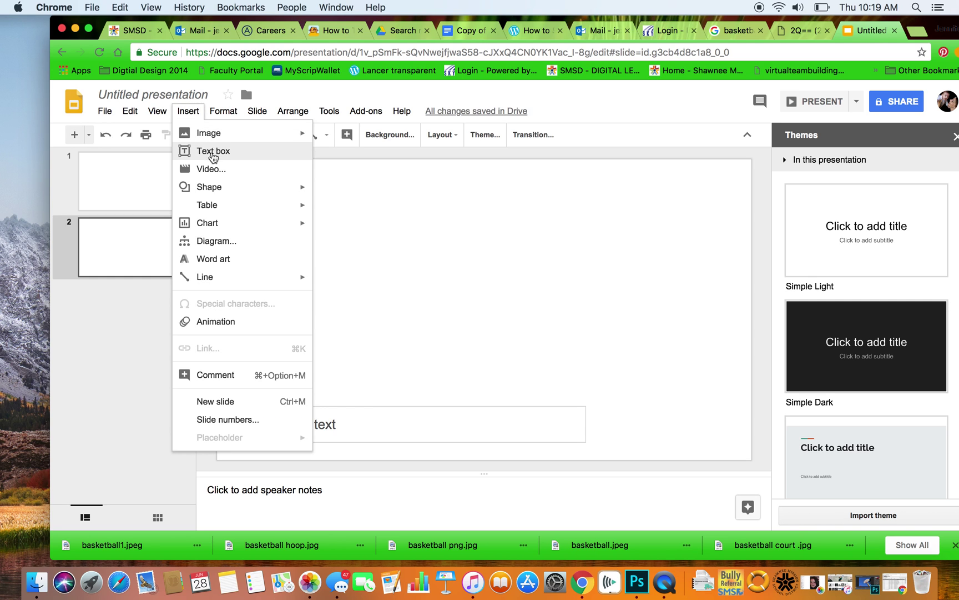
{"action": "left_click", "coordinate": [214, 170]}
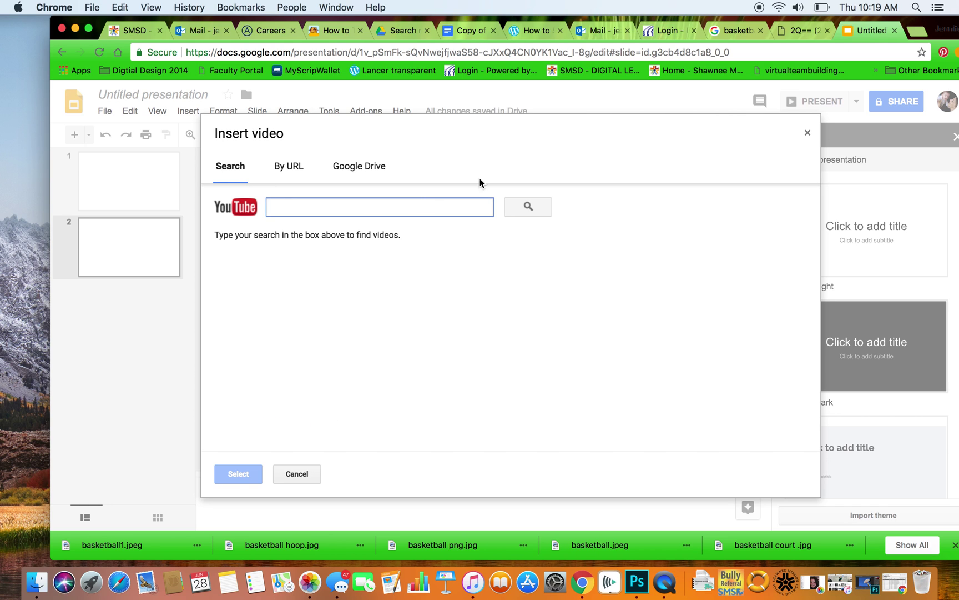
{"action": "left_click", "coordinate": [808, 132]}
Upload basketball-hoop.gif from the computer's Desktop folder onto slide 2 and move it to the slide's horizontal centre above the caption
{"action": "left_click", "coordinate": [188, 111]}
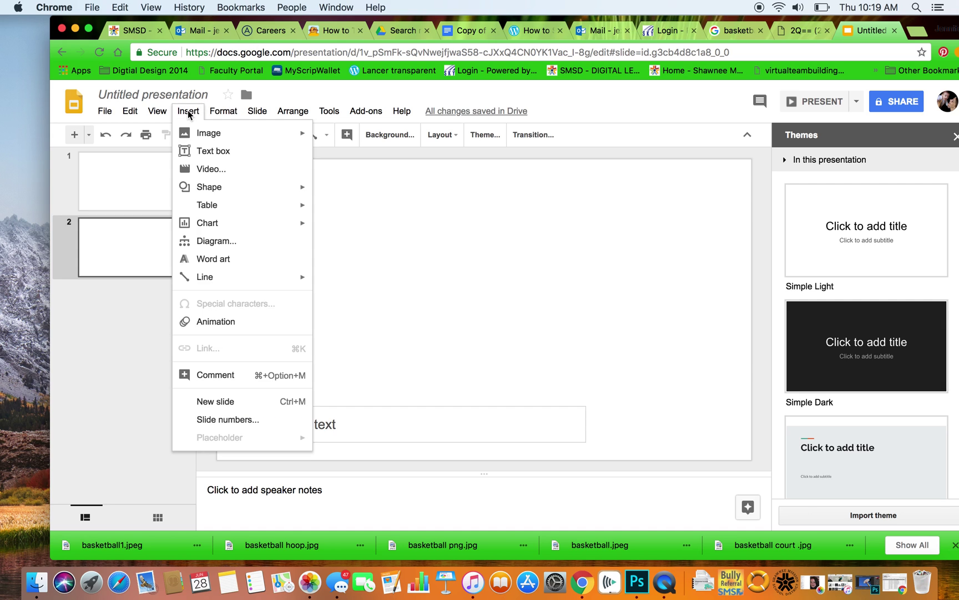
{"action": "mouse_move", "coordinate": [211, 133]}
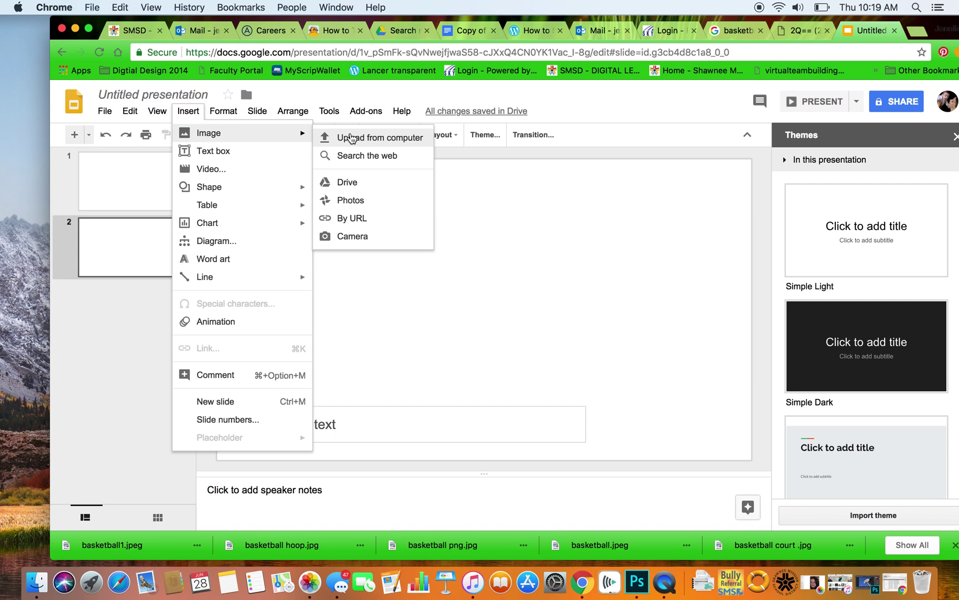
{"action": "left_click", "coordinate": [352, 137]}
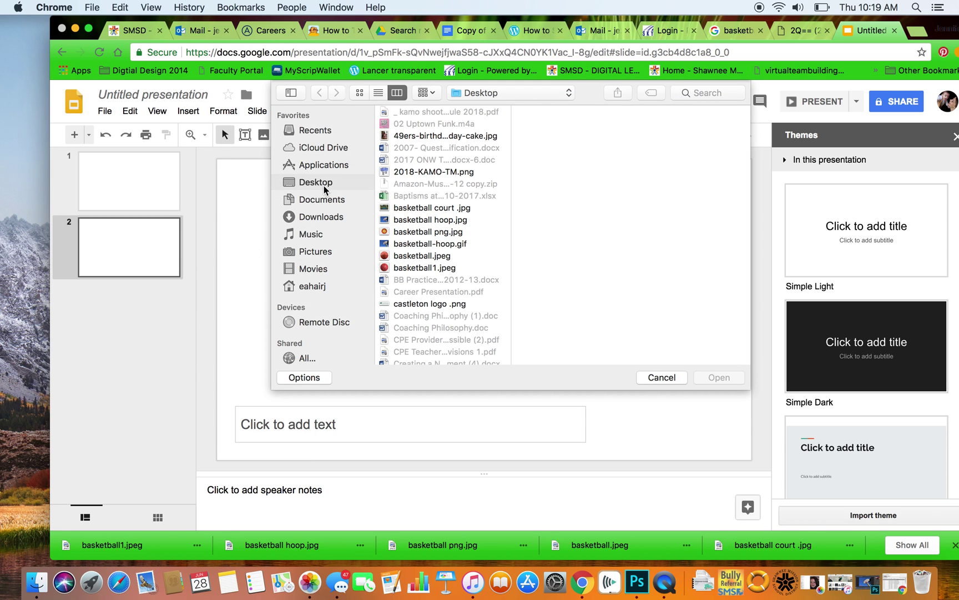
{"action": "left_click", "coordinate": [449, 247]}
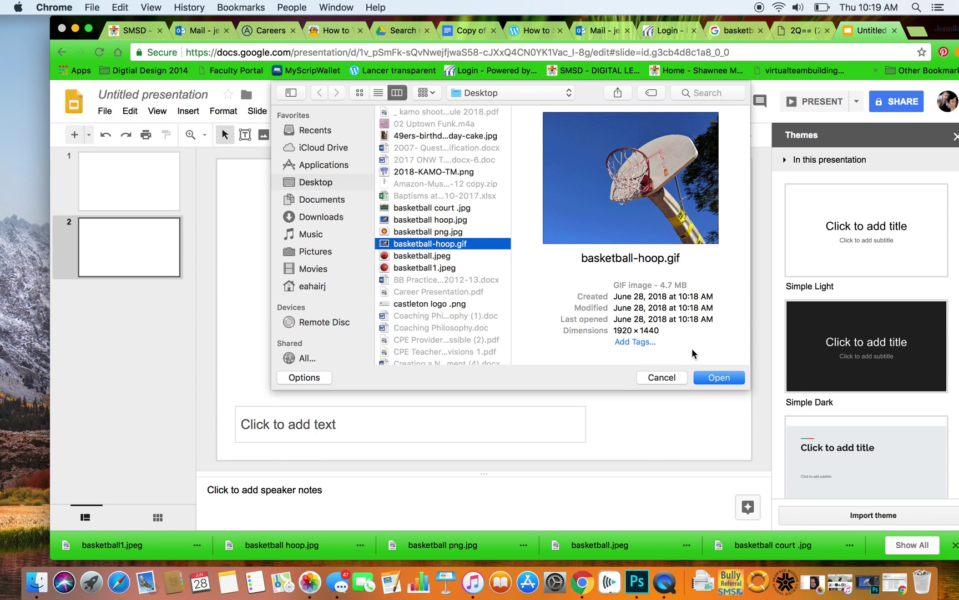
{"action": "left_click", "coordinate": [719, 378]}
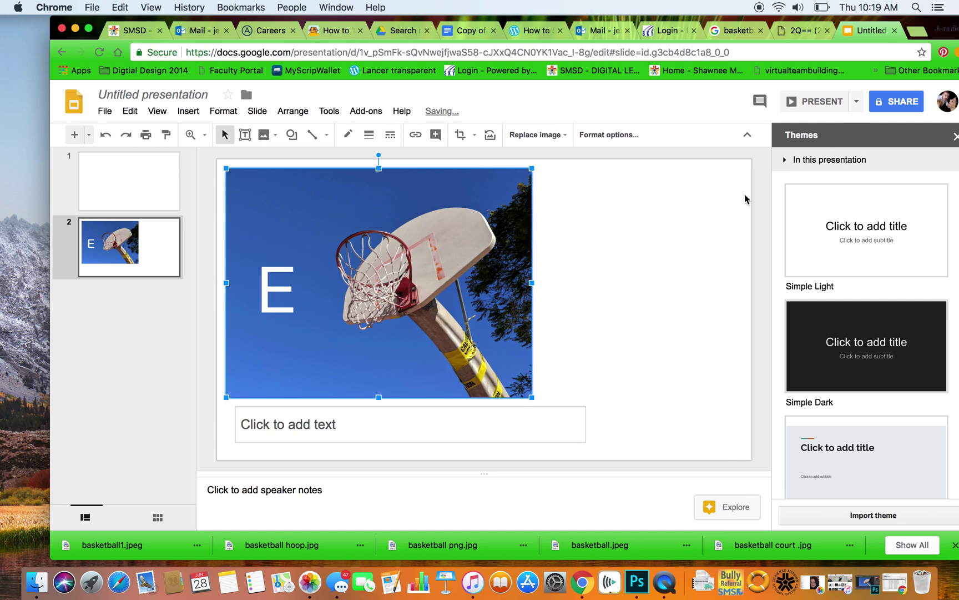
{"action": "left_click", "coordinate": [704, 233]}
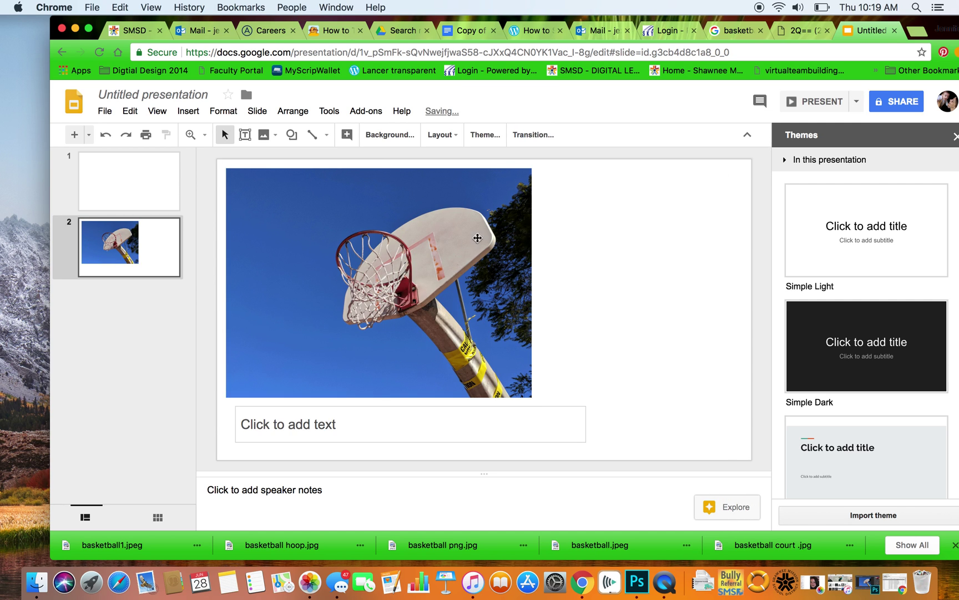
{"action": "left_click", "coordinate": [485, 249]}
{"action": "left_click_drag", "start_coordinate": [485, 248], "coordinate": [584, 249]}
Fill the caption placeholder below the image with "My Photoshop GIF"
{"action": "left_click", "coordinate": [310, 424]}
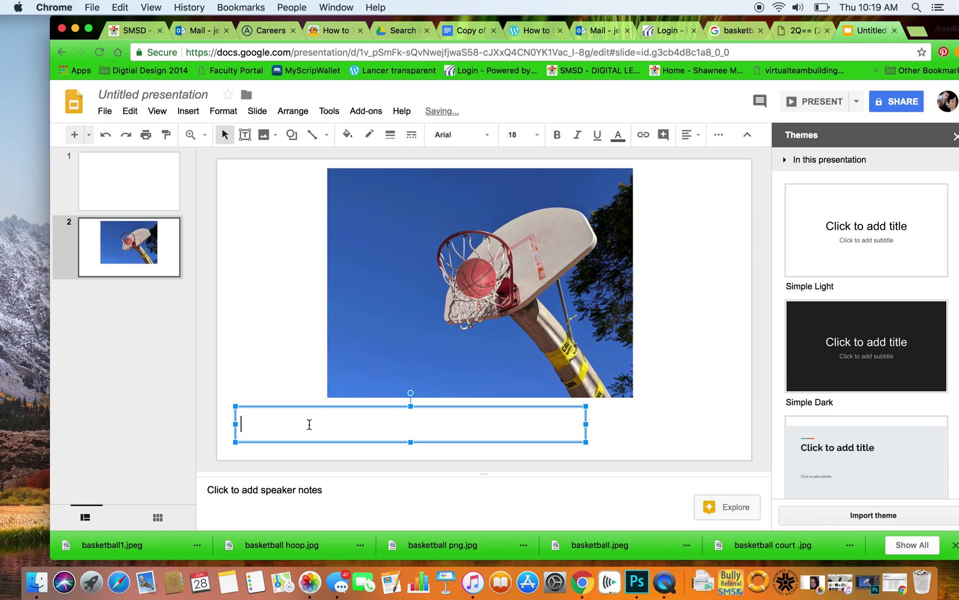
{"action": "type", "text": "My Phot"}
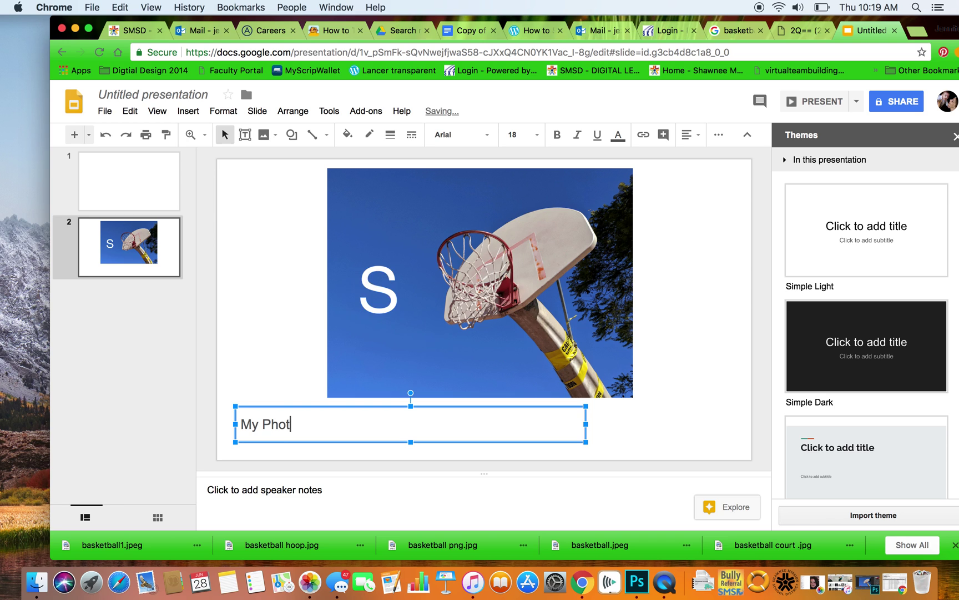
{"action": "type", "text": "oshop GIF"}
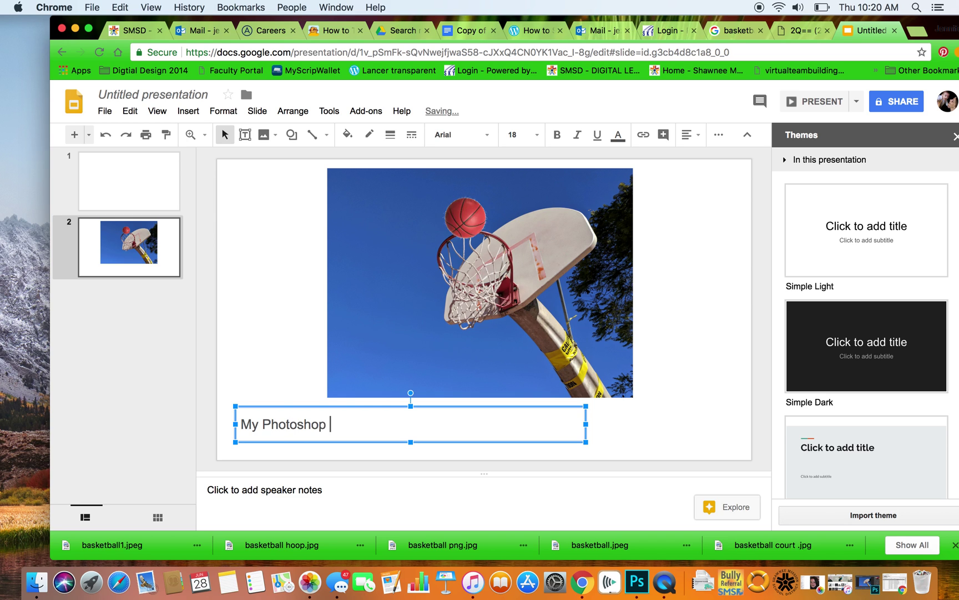
{"action": "left_click", "coordinate": [708, 349]}
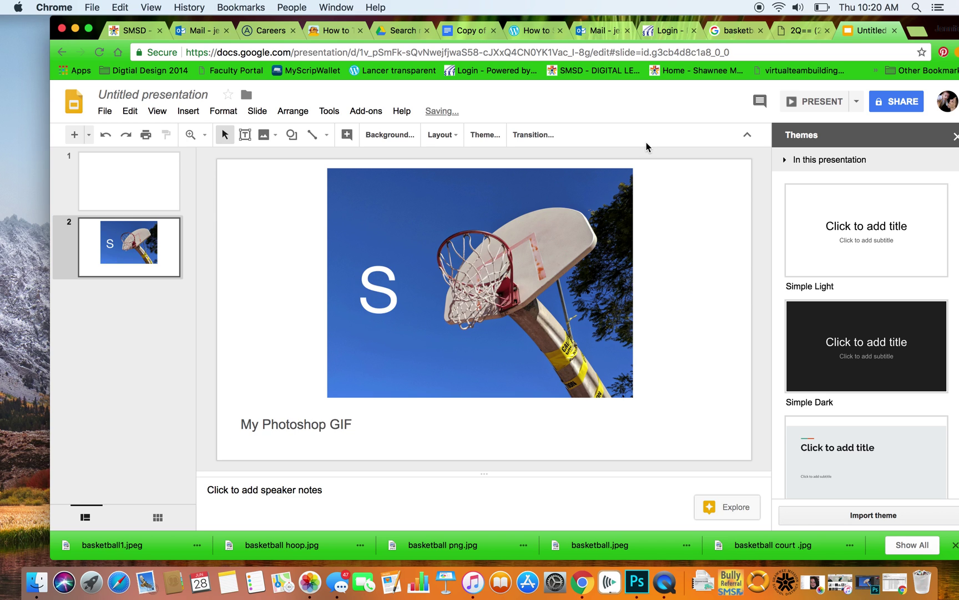
Rename the presentation as "Photoshop GIF Test" and start the slideshow from slide 2
{"action": "left_click", "coordinate": [170, 99]}
{"action": "type", "text": "Ph"}
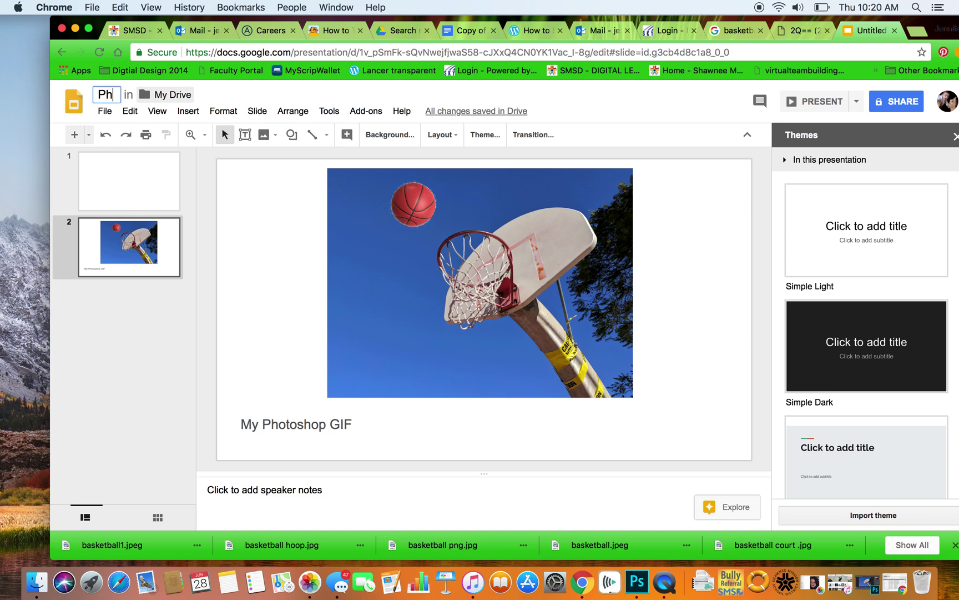
{"action": "type", "text": "otoshop GIF Test"}
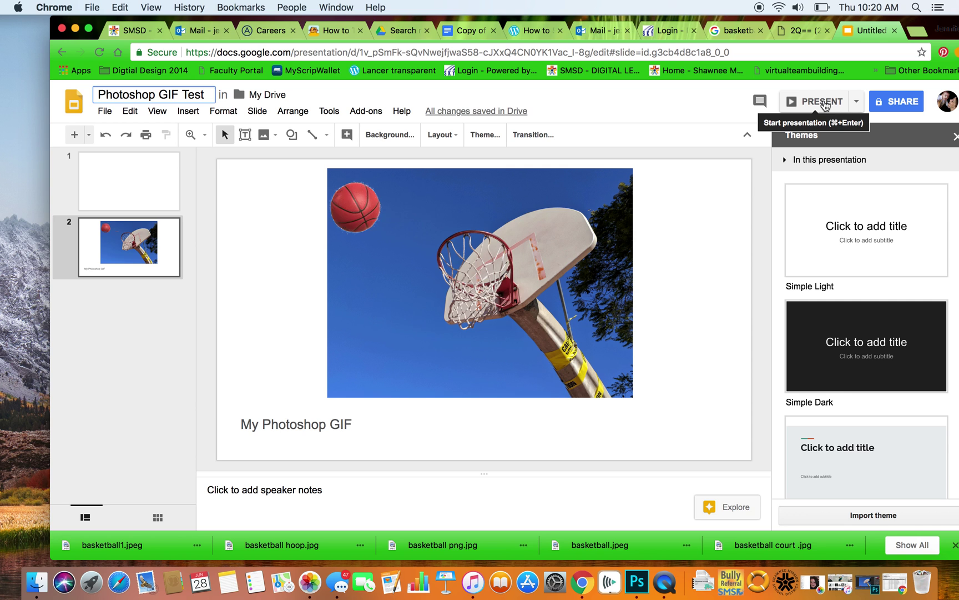
{"action": "left_click", "coordinate": [826, 105]}
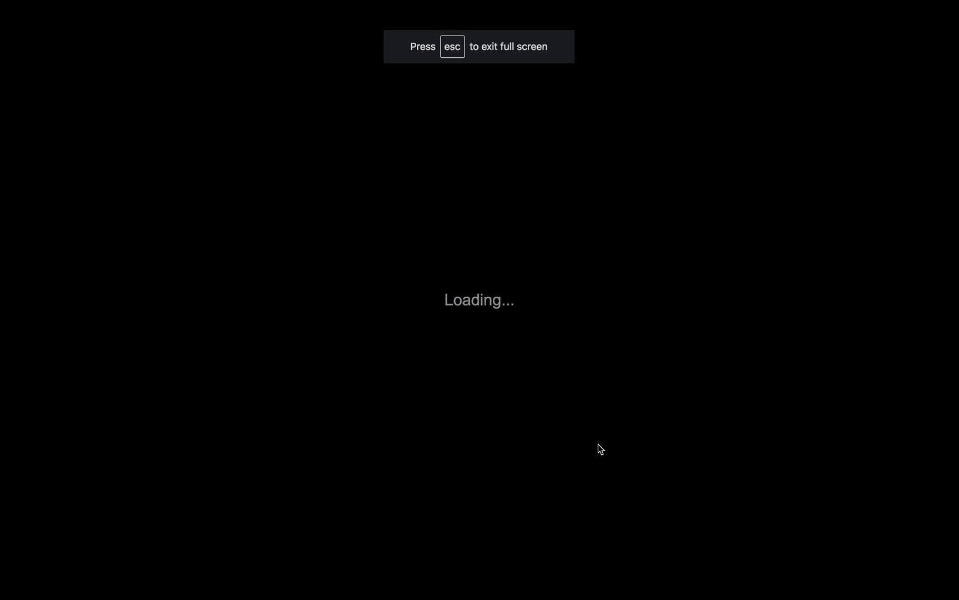